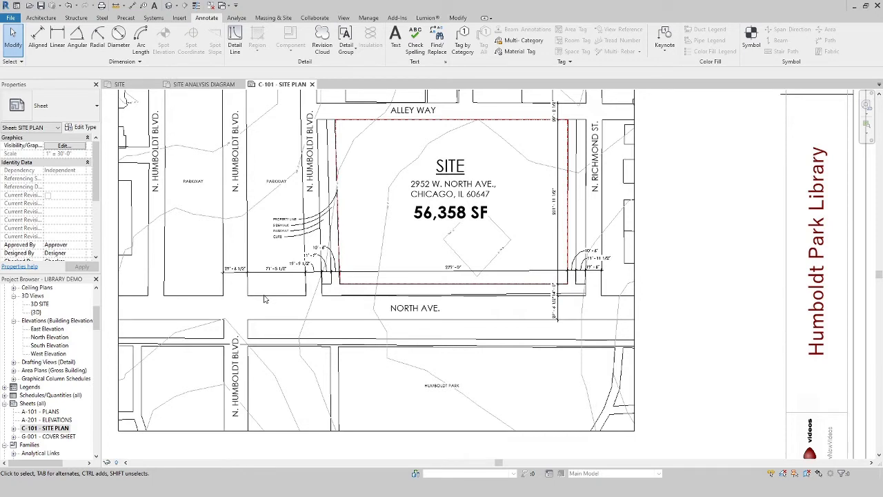
Close the Site Analysis Diagram view and switch from the C-101 site plan sheet to Project1's SITE floor plan
scroll(295, 169, "up", 2)
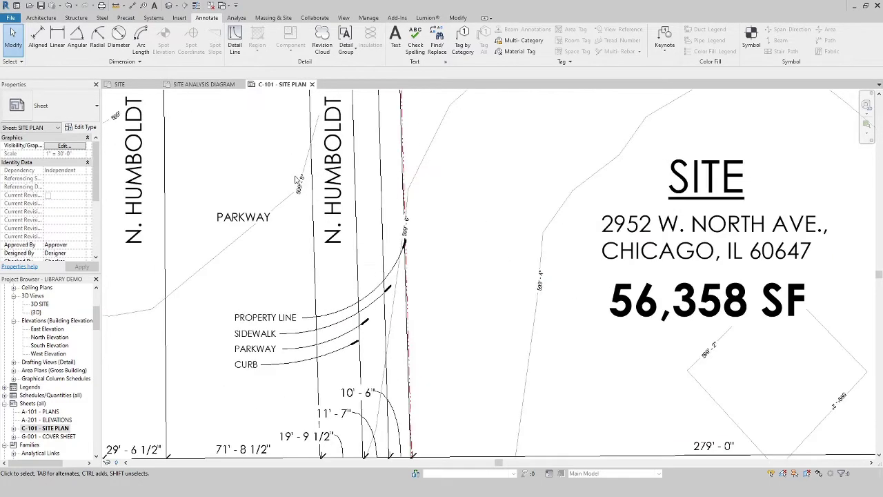
scroll(296, 209, "down", 4)
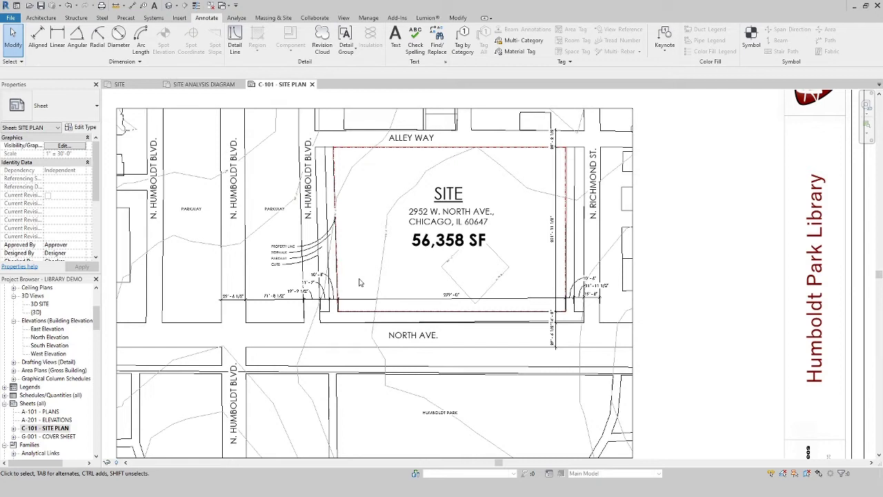
scroll(359, 282, "down", 2)
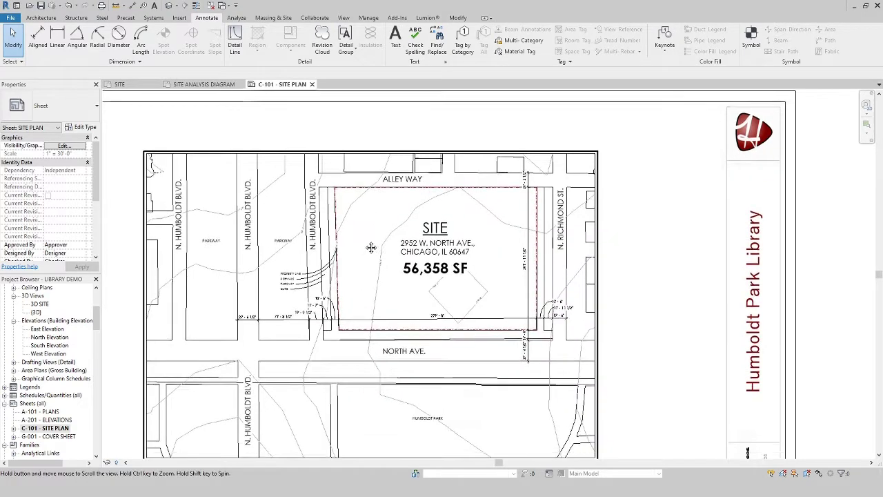
left_click(239, 84)
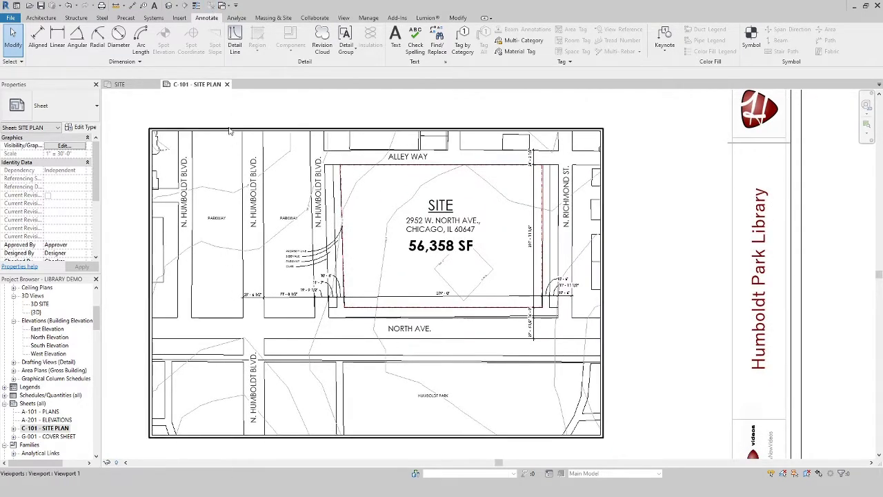
left_click(150, 87)
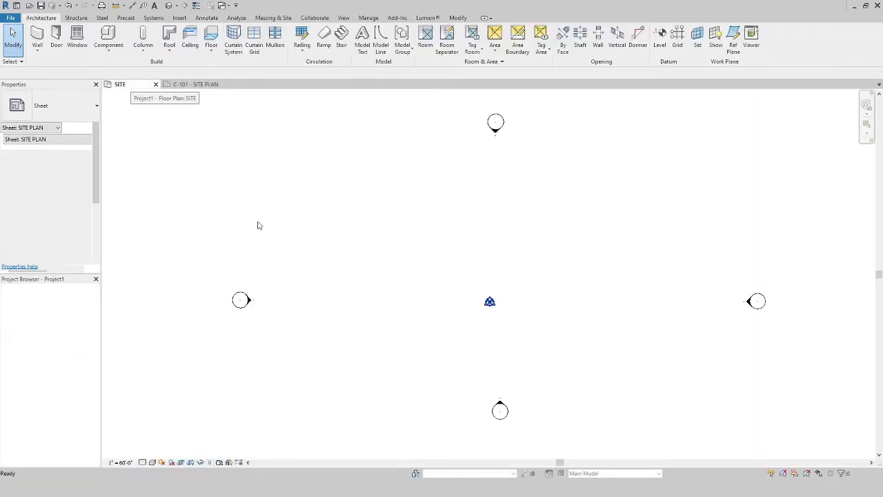
Save the new project as Project1 in the English-Imperial folder
left_click(384, 226)
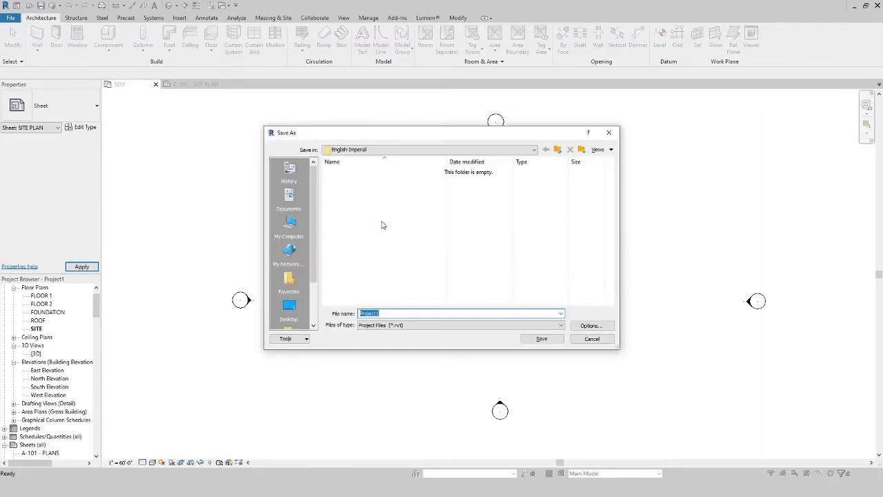
left_click(542, 338)
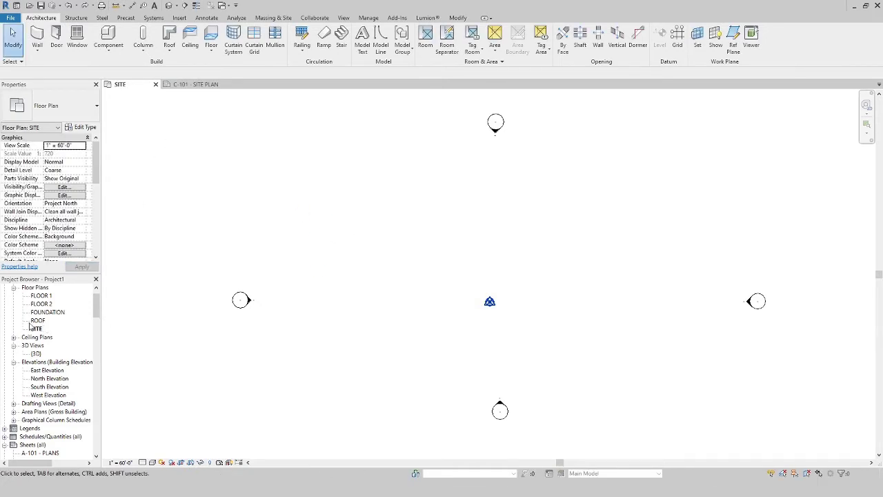
scroll(39, 325, "up", 1)
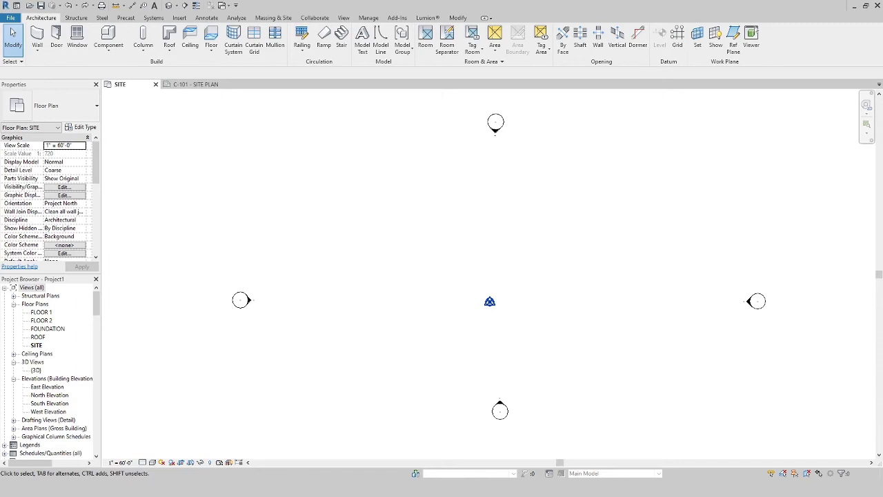
Switch to CADMAPPER in the browser and review the SketchUp 2015+ map settings and the Chicago, Illinois map's download page
left_click_drag(0, 89, 453, 39)
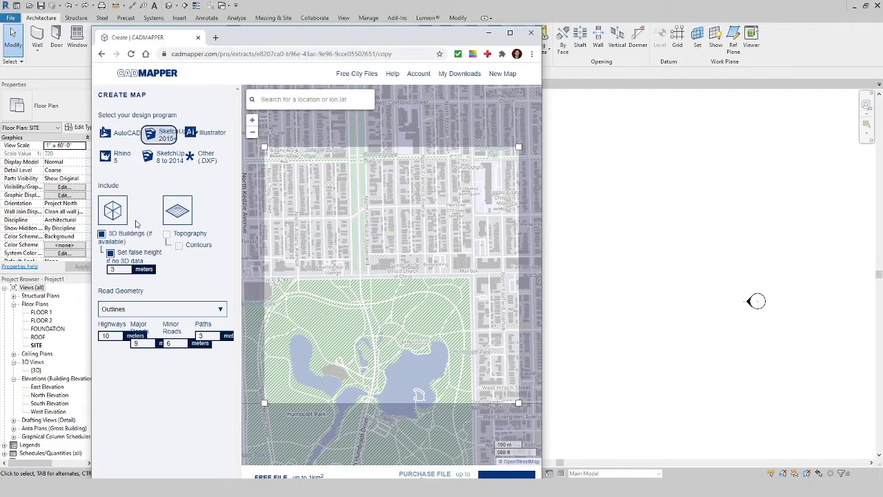
left_click_drag(430, 43, 457, 31)
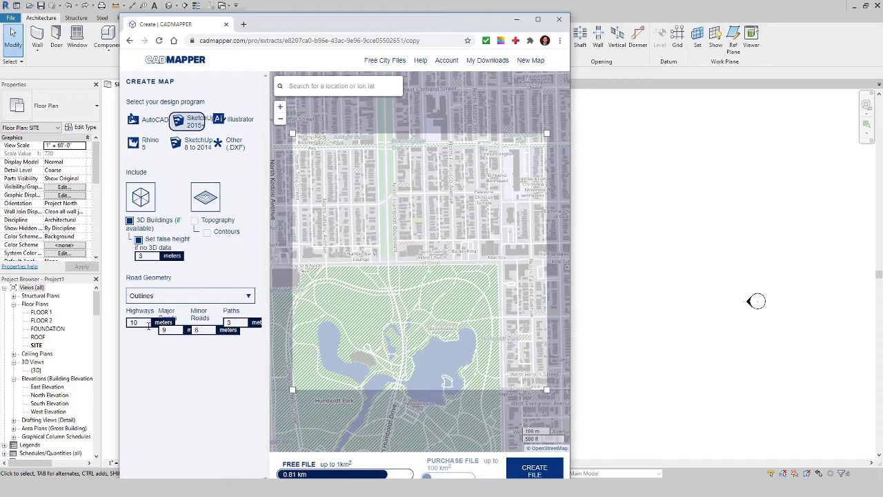
left_click_drag(570, 266, 714, 243)
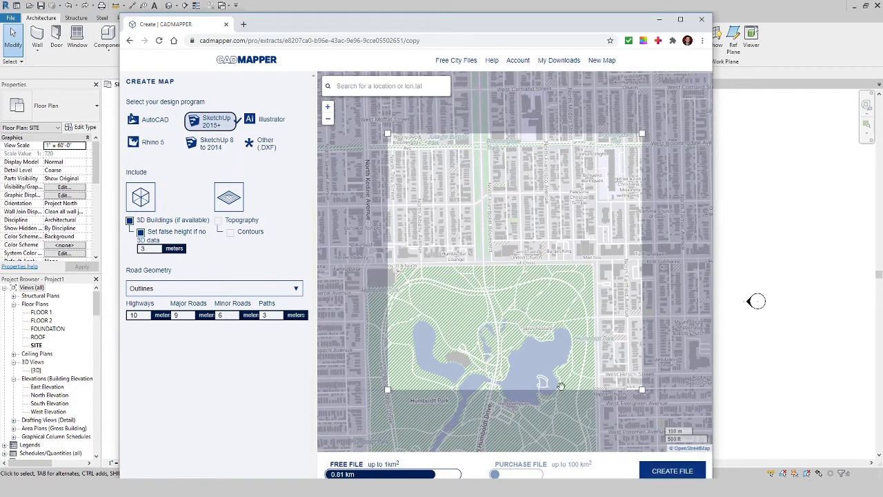
left_click(225, 24)
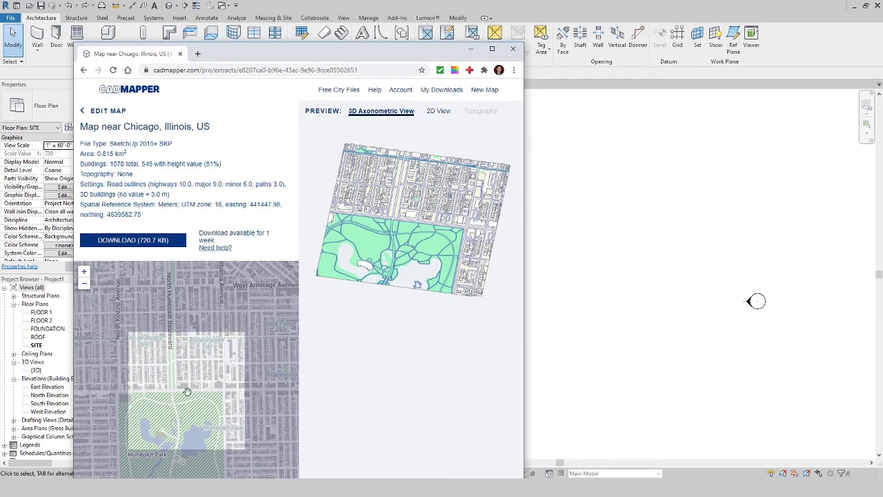
left_click_drag(401, 54, 0, 62)
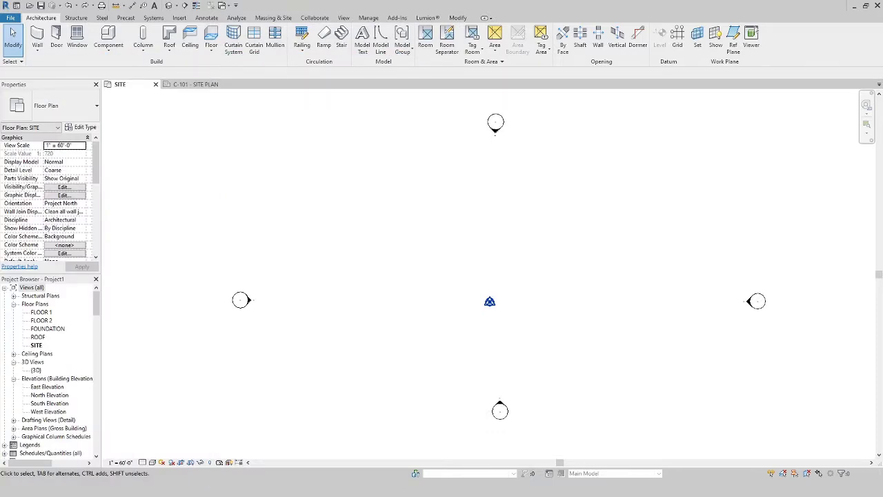
Switch to SketchUp and import the SketchUp file cadmapper-chicago-illinois-us from its extracted folder in Downloads
mouse_move(0, 39)
left_mouse_down()
mouse_move(692, 38)
mouse_move(681, 31)
left_mouse_up()
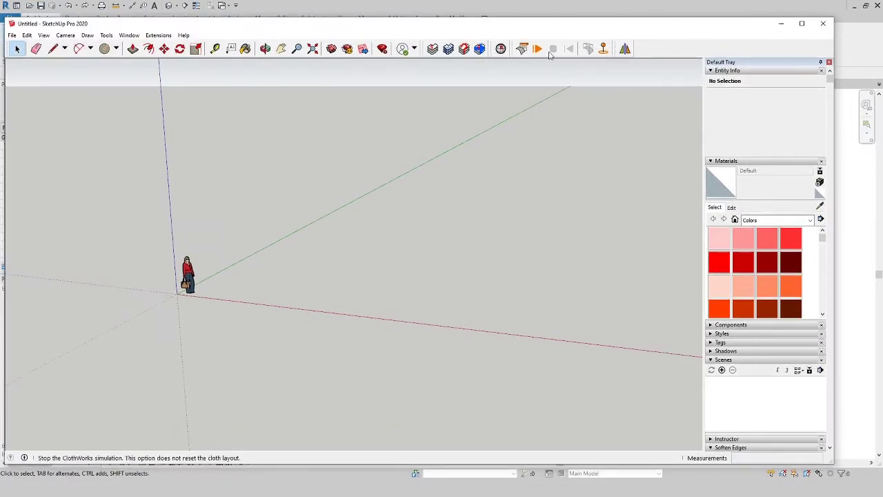
left_click_drag(515, 31, 532, 28)
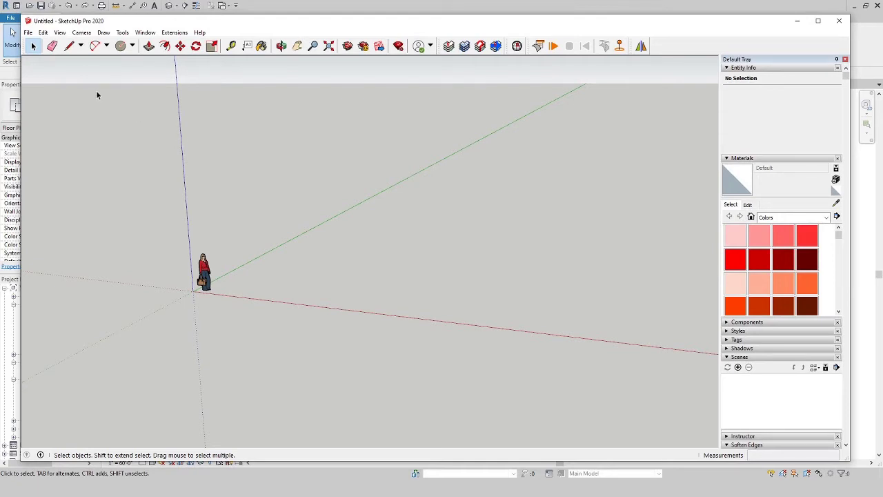
left_click(30, 34)
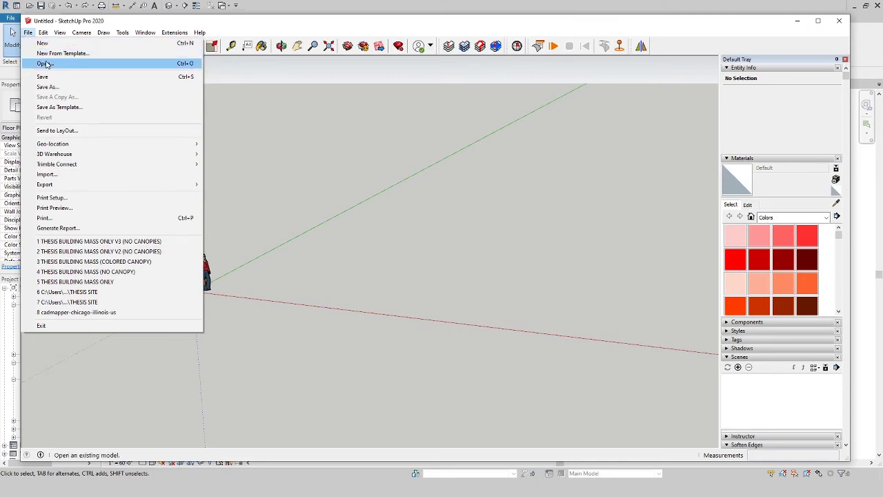
left_click(47, 175)
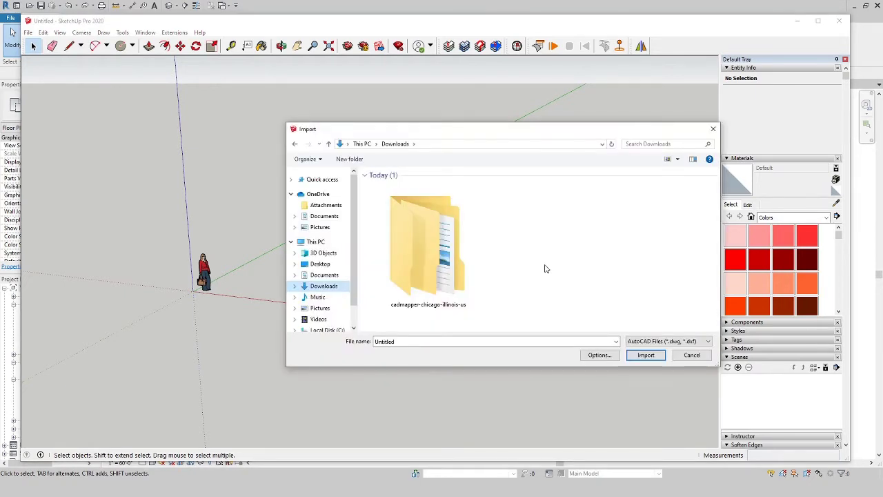
double_click(428, 238)
double_click(428, 188)
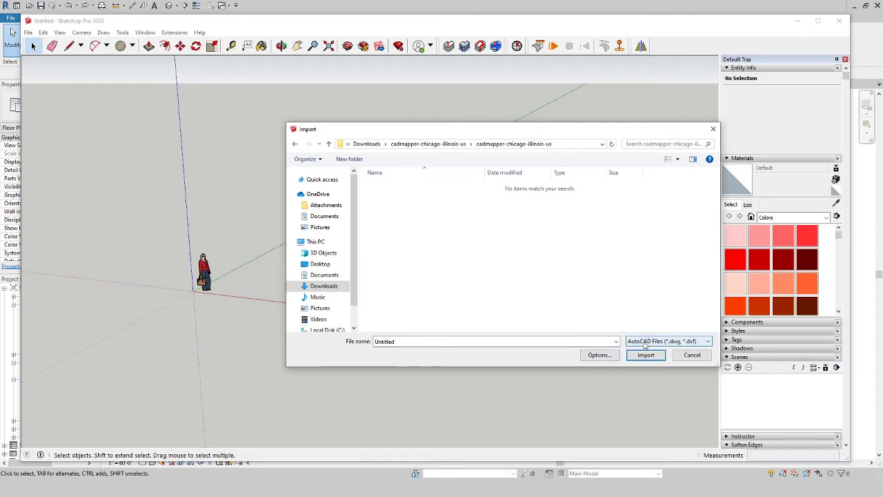
left_click(664, 341)
left_click(653, 350)
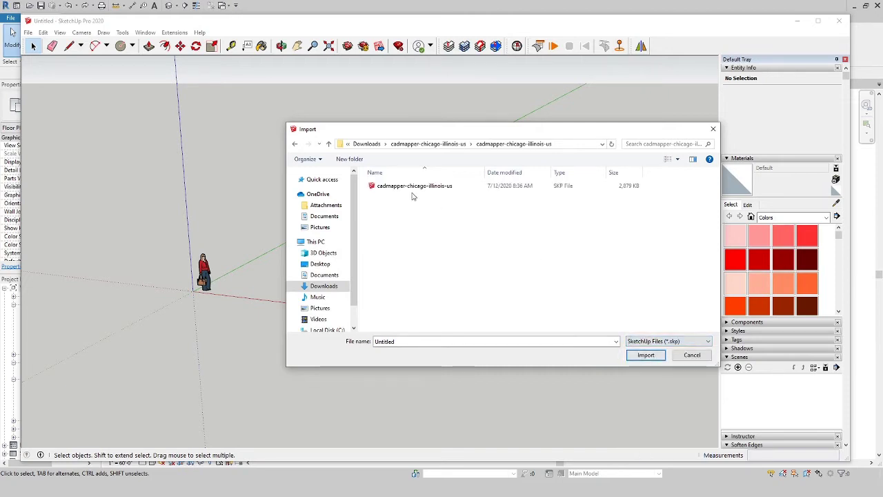
left_click(389, 188)
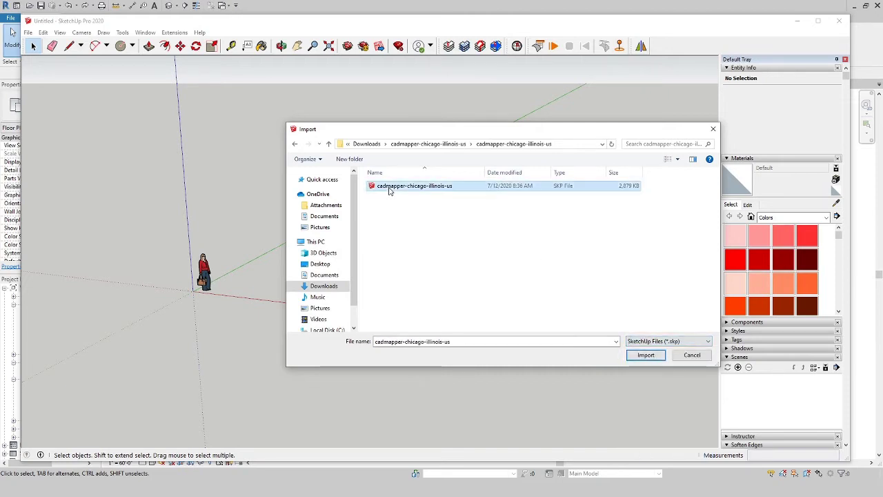
left_click(644, 355)
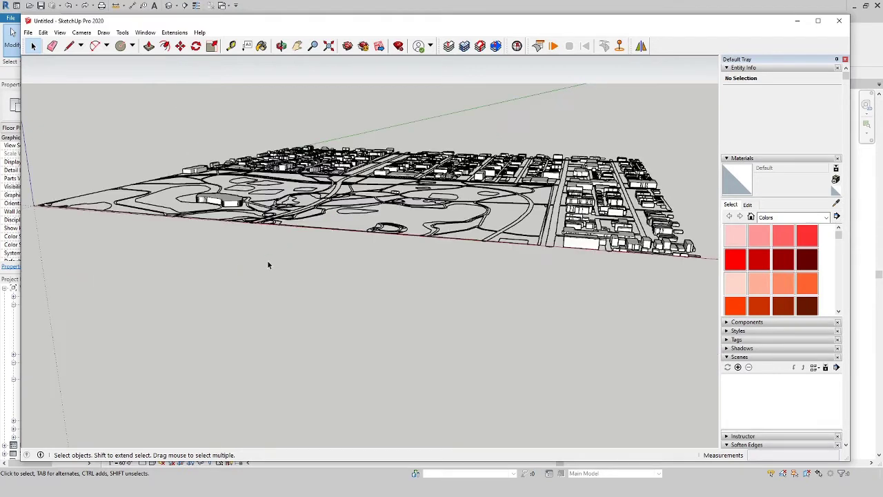
Measure the street width between the boulevard's parkway strip and the near corner of the site block facing the park
middle_click_drag(358, 269, 357, 371)
scroll(422, 370, "down", 3)
scroll(212, 177, "down", 3)
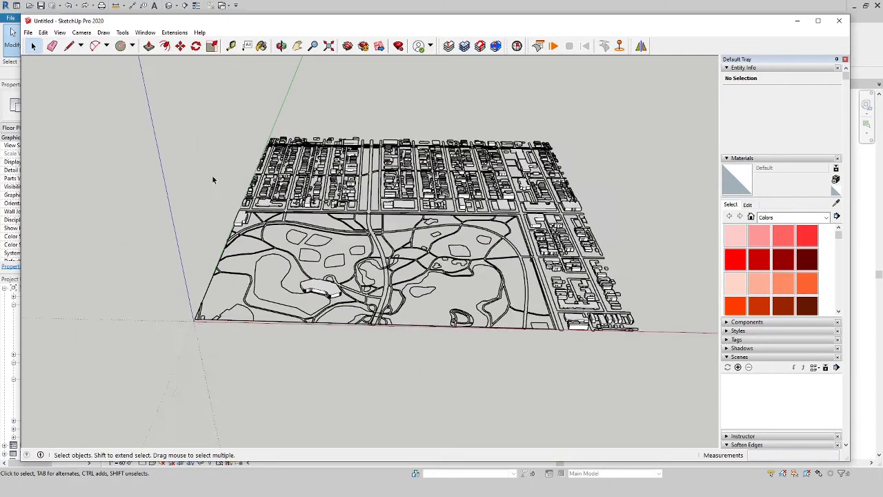
scroll(418, 184, "up", 3)
scroll(361, 188, "up", 8)
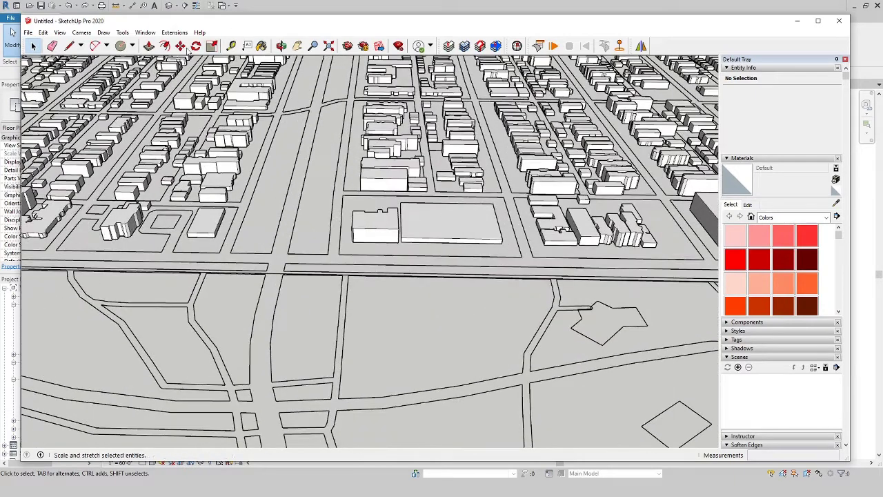
left_click(231, 45)
left_click(329, 253)
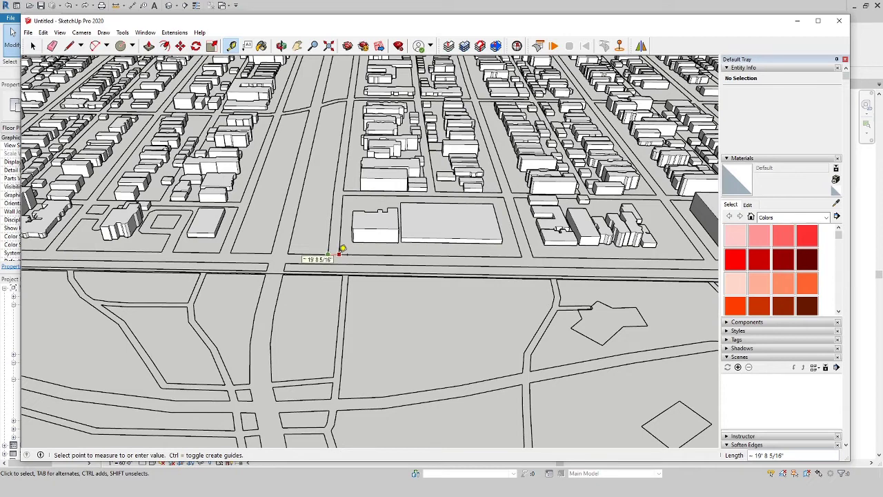
left_click(338, 254)
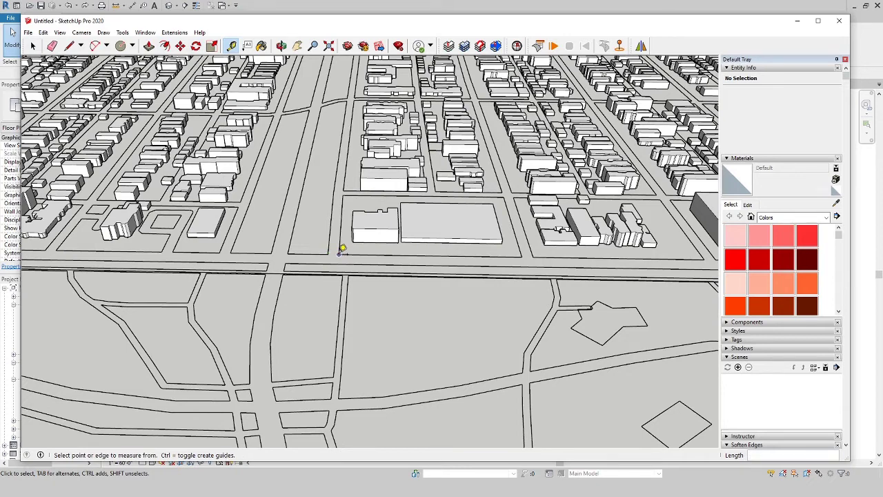
scroll(342, 250, "down", 5)
scroll(343, 248, "down", 5)
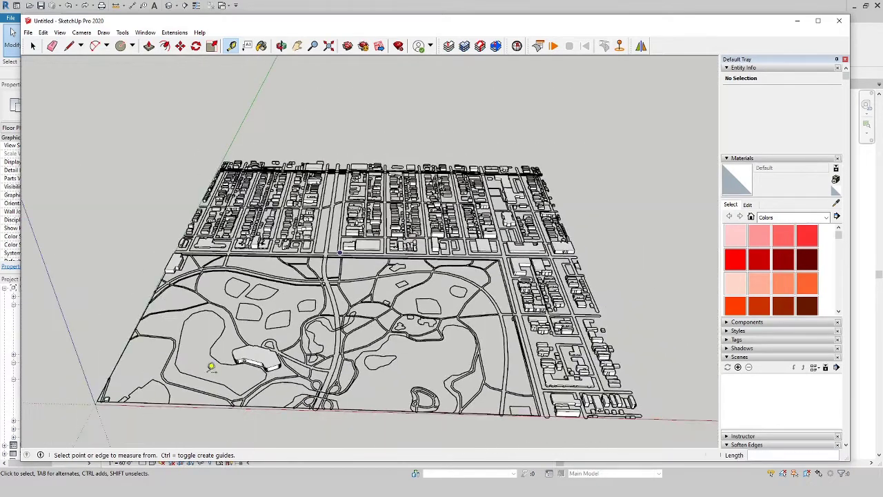
scroll(100, 401, "down", 4)
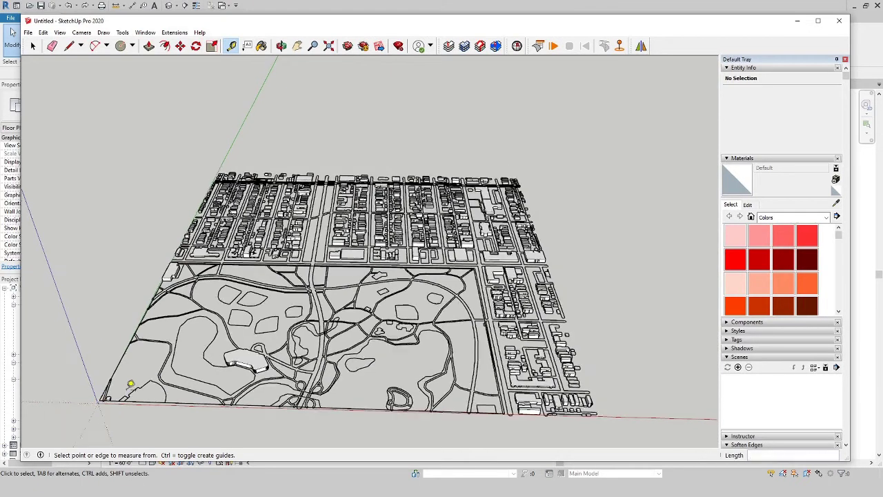
key("space")
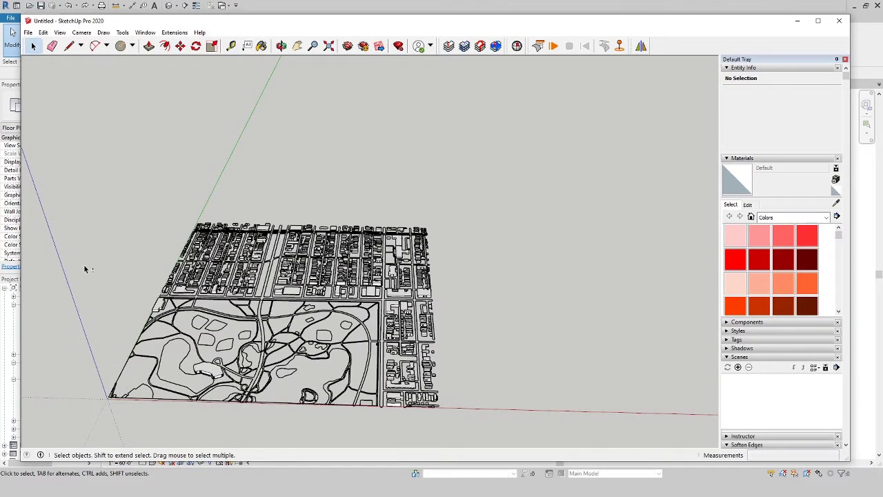
Move both map components together from the site block's near corner at the boulevard to the model origin
middle_click_drag(85, 269, 144, 225)
left_click_drag(84, 156, 628, 396)
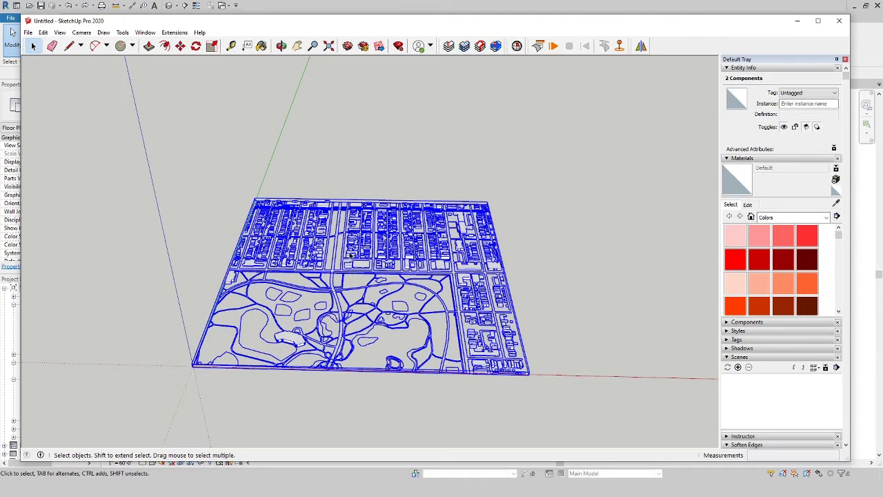
scroll(350, 256, "up", 10)
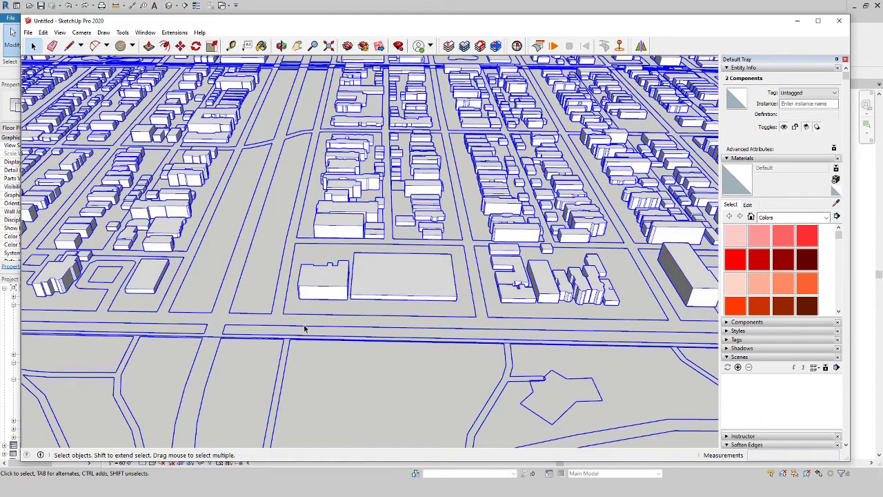
scroll(283, 317, "down", 10)
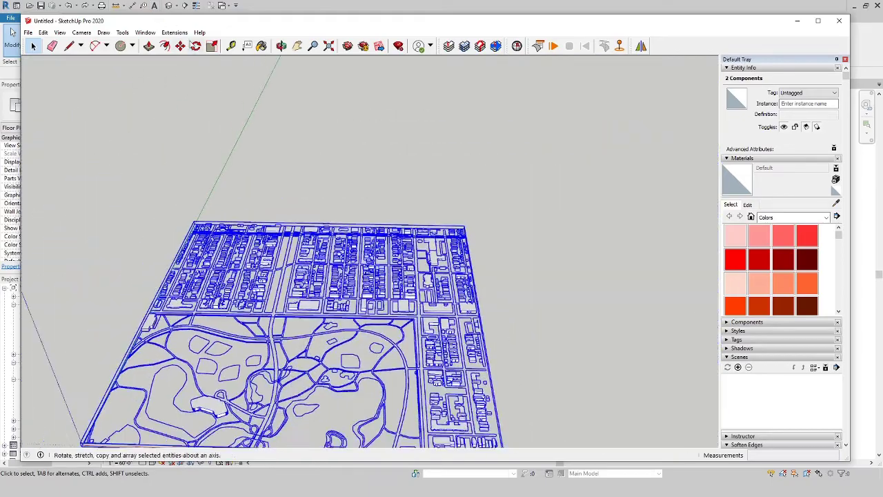
left_click(180, 45)
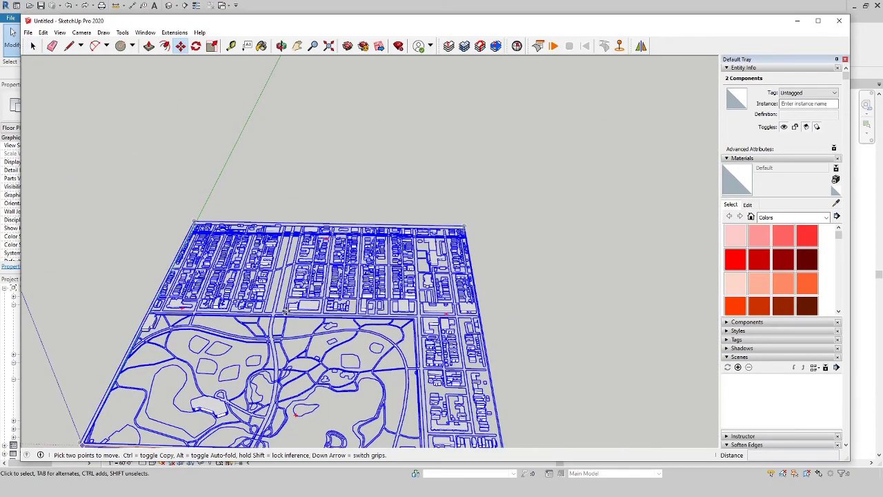
scroll(285, 311, "up", 10)
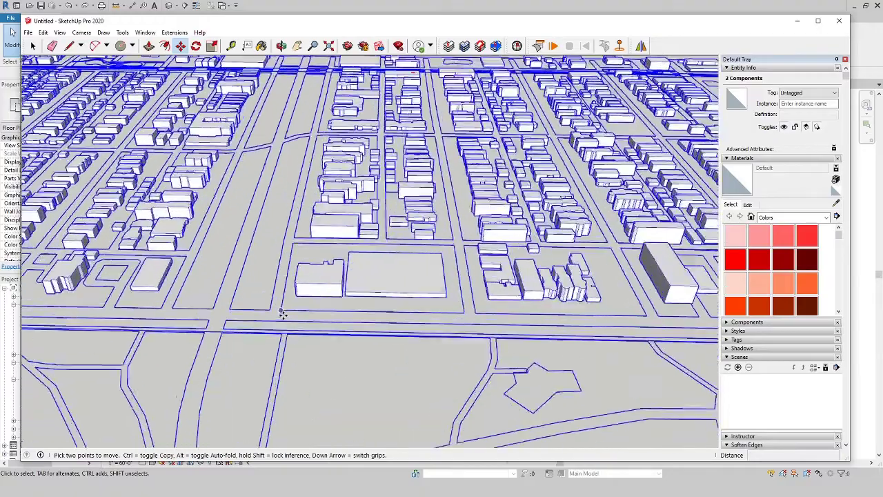
scroll(283, 314, "up", 3)
scroll(280, 308, "down", 10)
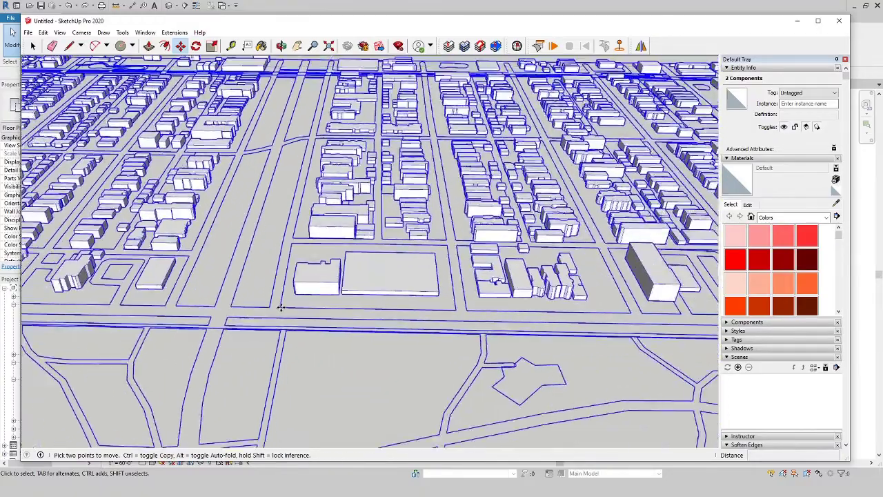
scroll(281, 307, "down", 6)
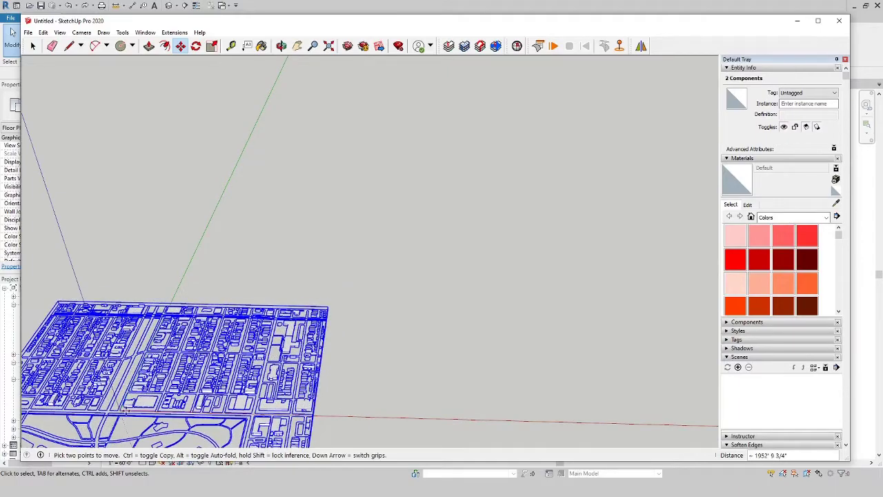
middle_click_drag(197, 419, 244, 376)
middle_click_drag(354, 349, 422, 312)
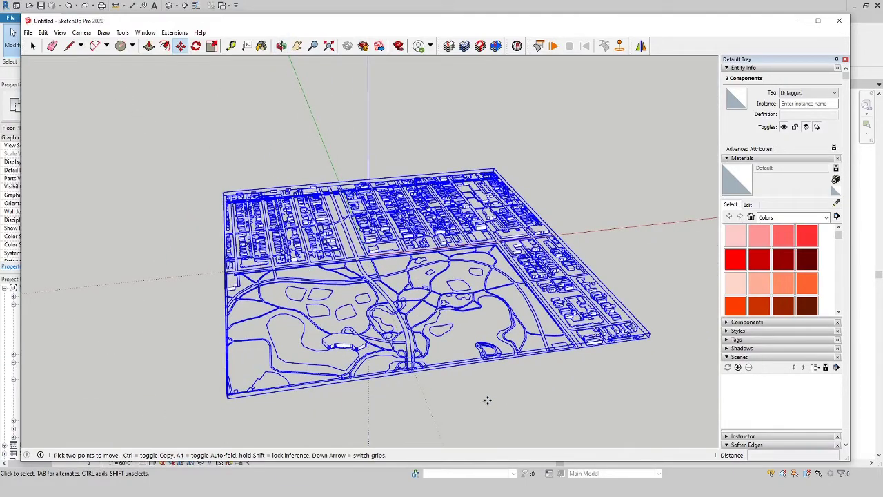
Deselect the map and save the SketchUp model to the Desktop as DEMO
left_click(33, 46)
left_click(27, 33)
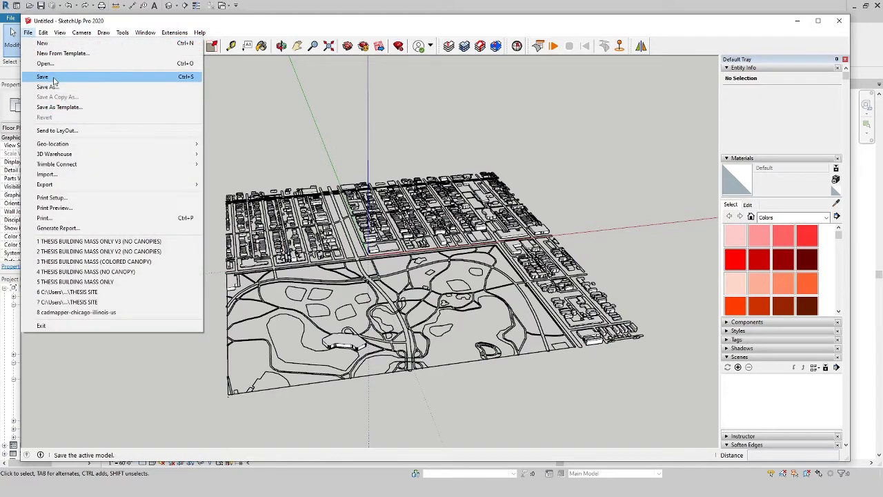
left_click(53, 78)
type("DEMO")
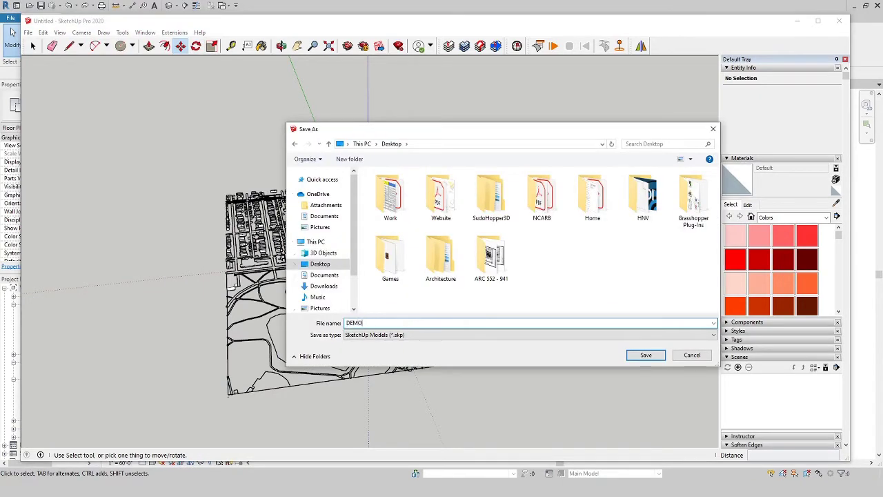
left_click(654, 355)
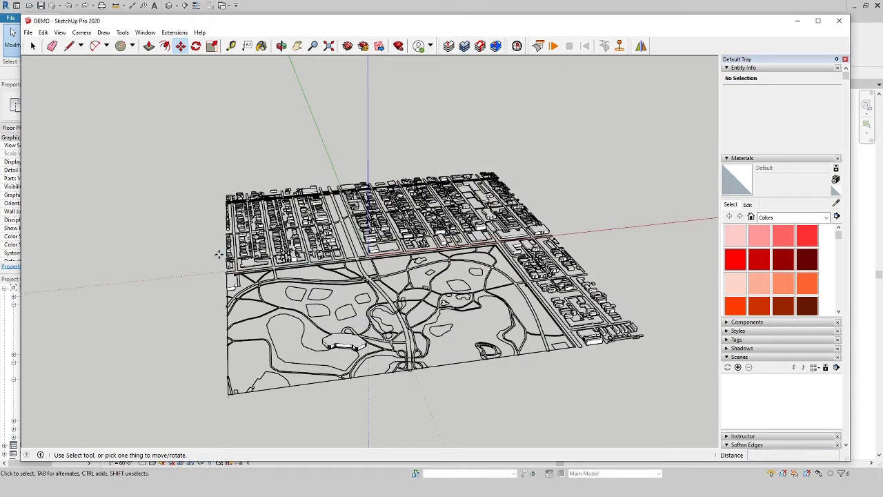
Export the 3D model to the Desktop as an AutoCAD DWG named CAD MAPPER SITE, using the Release 14 format
left_click(28, 32)
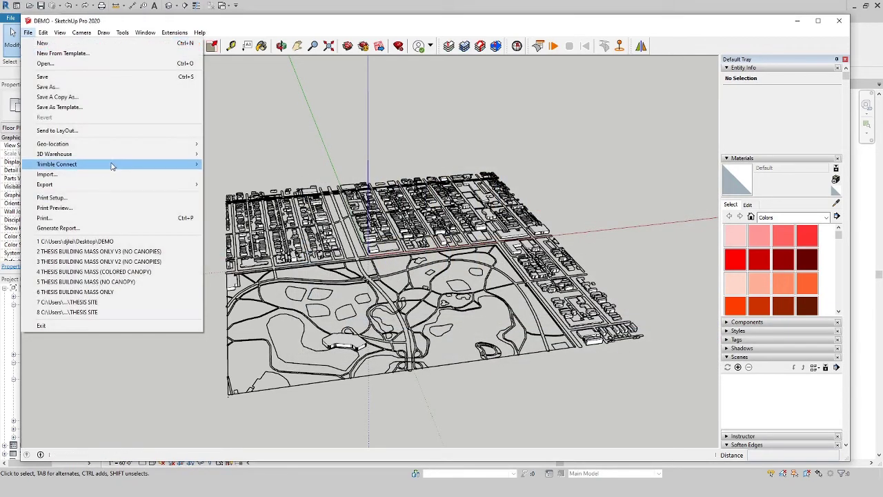
mouse_move(142, 185)
left_click(223, 187)
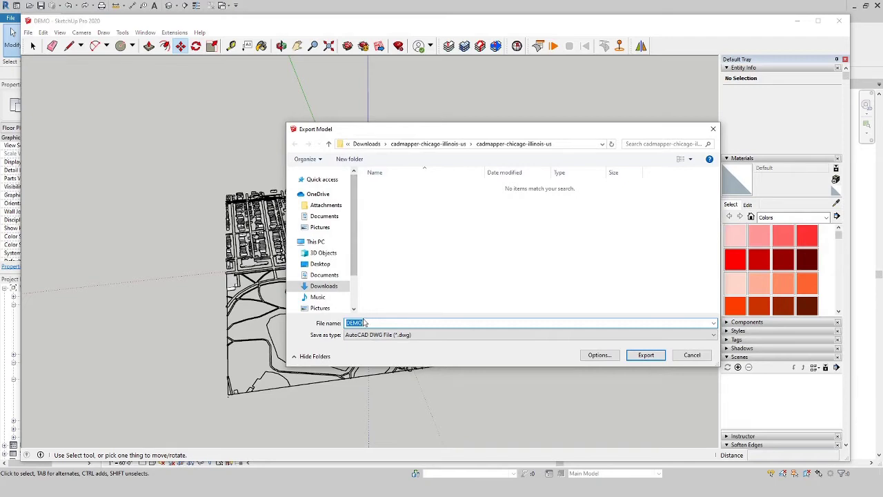
left_click(320, 264)
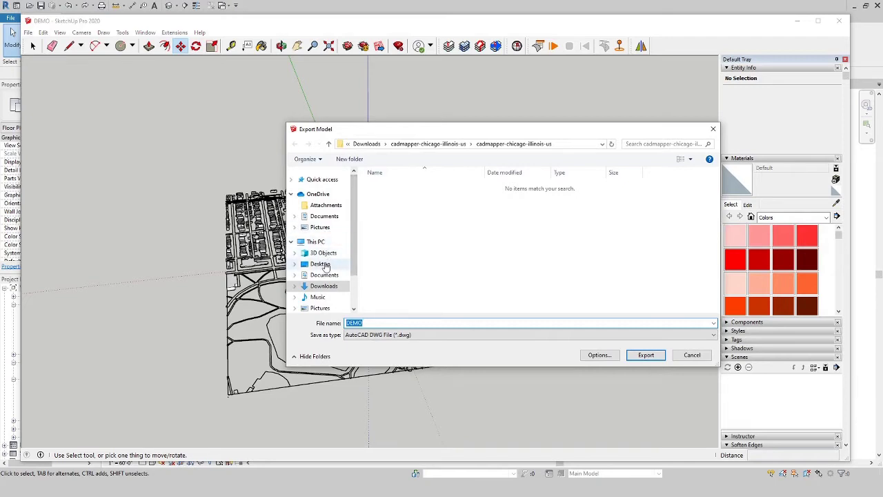
left_click(376, 323)
double_click(355, 324)
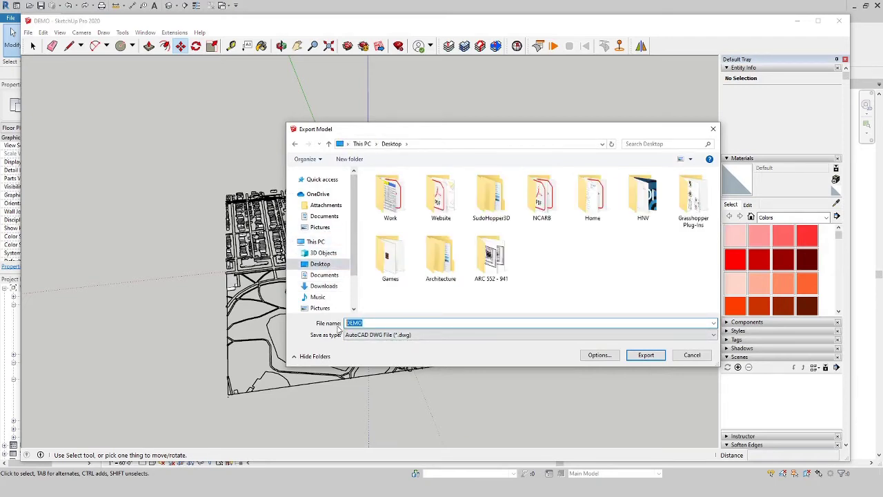
type("CAD MAPPER SITE")
left_click(610, 356)
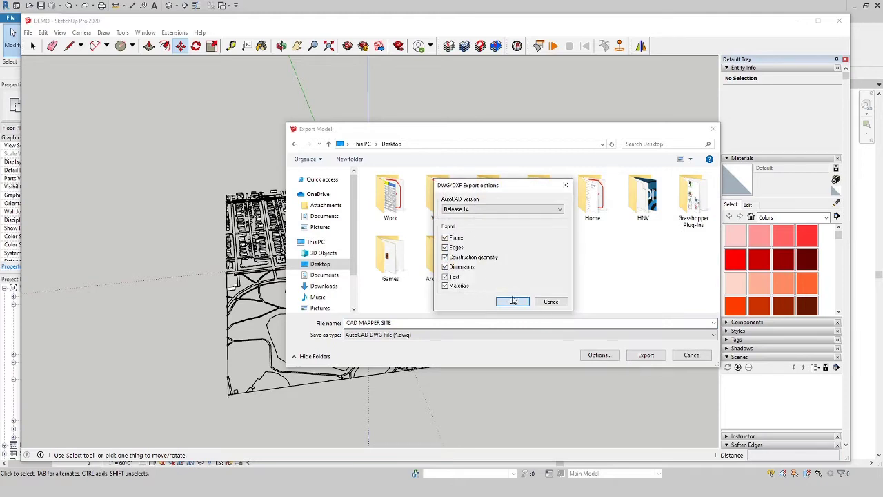
left_click(512, 301)
left_click(652, 355)
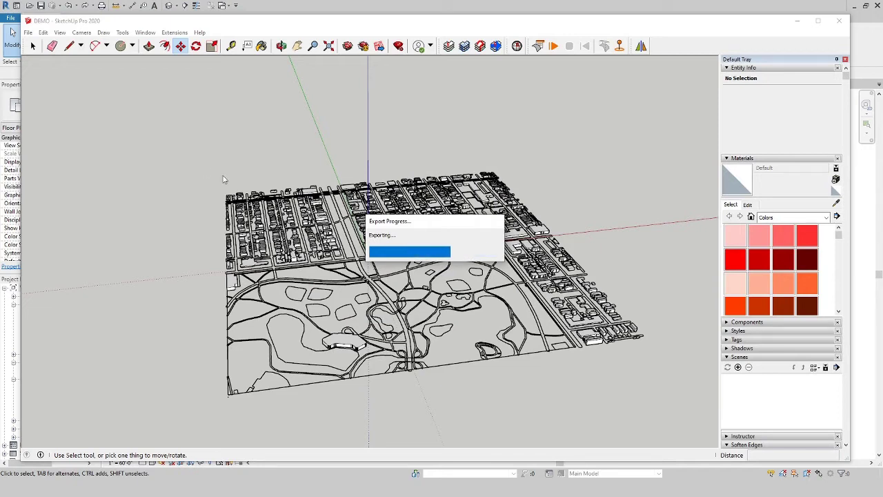
Switch to Revit and import CAD MAPPER SITE.dwg from the Desktop, positioned Auto - Origin to Internal Origin at FLOOR 1
left_click(797, 21)
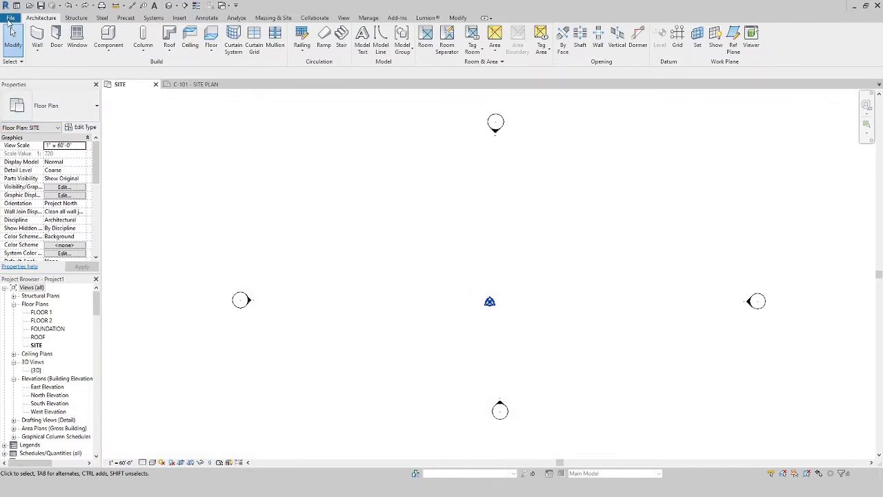
left_click(9, 20)
left_click(48, 18)
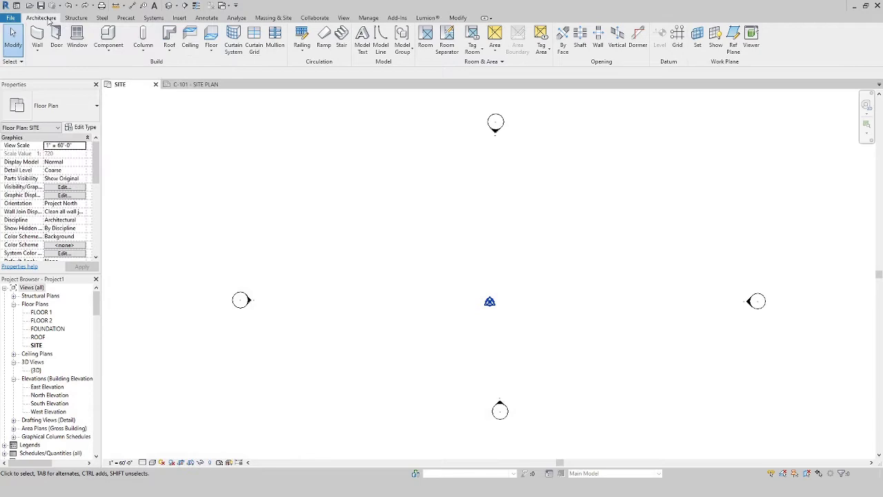
left_click(179, 18)
left_click(281, 41)
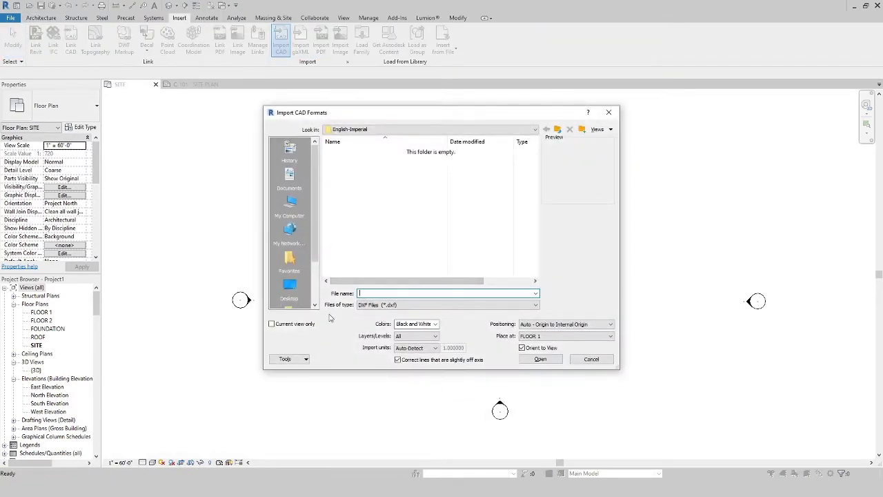
left_click(289, 290)
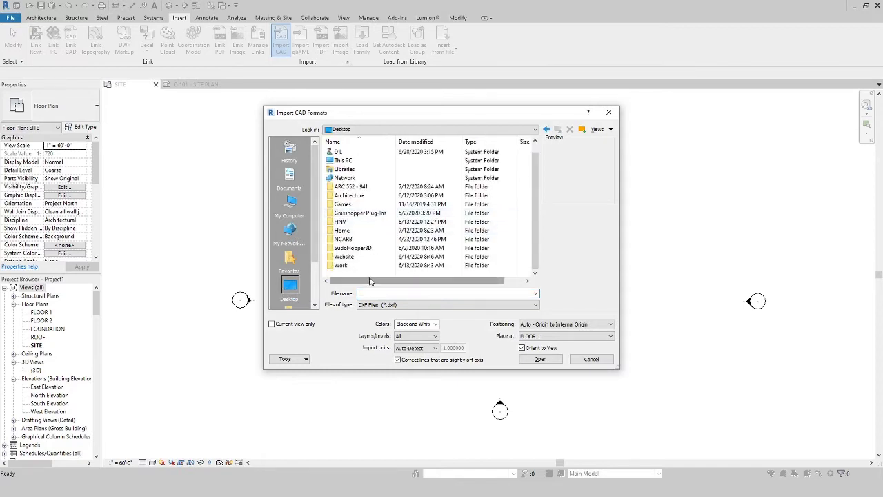
left_click(459, 305)
left_click(417, 313)
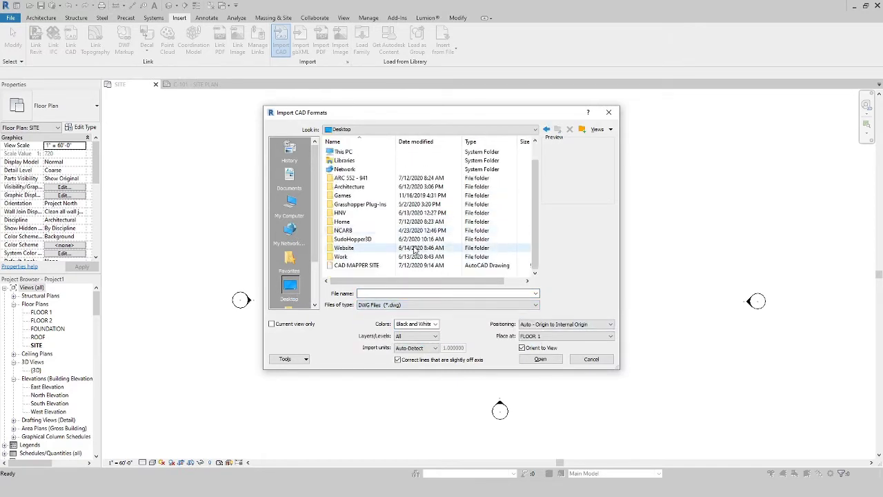
left_click(332, 267)
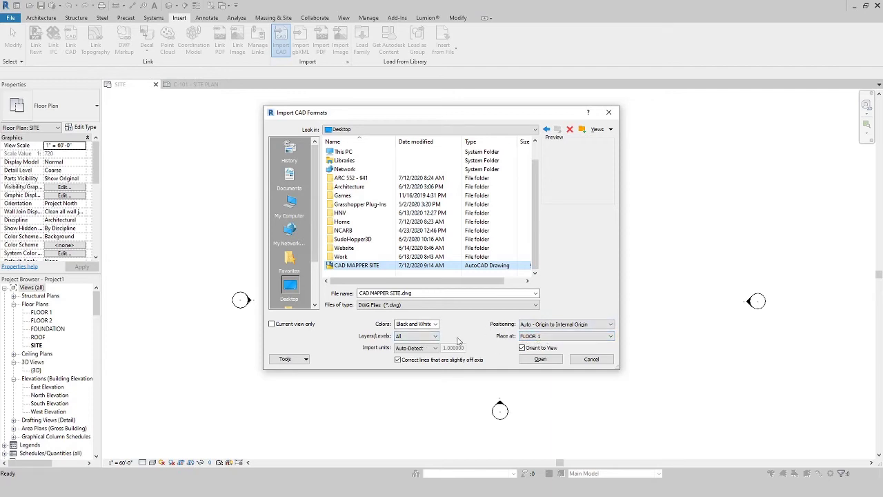
left_click(540, 359)
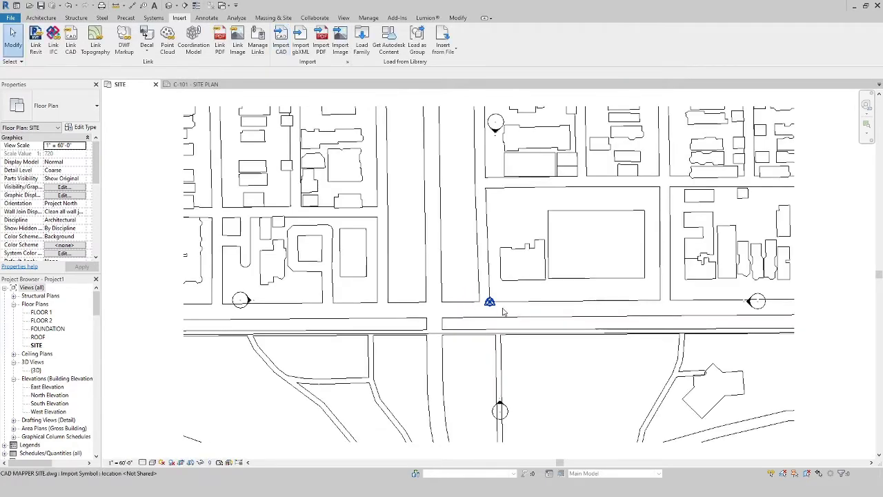
Check the alignment of the project base point with the site block's corner in the SITE plan
scroll(499, 303, "up", 4)
scroll(499, 304, "up", 4)
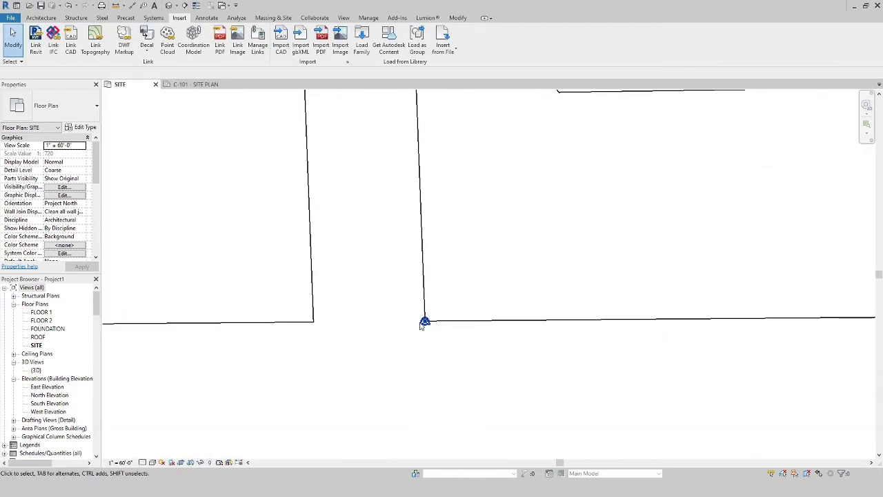
scroll(424, 324, "up", 2)
scroll(428, 321, "down", 6)
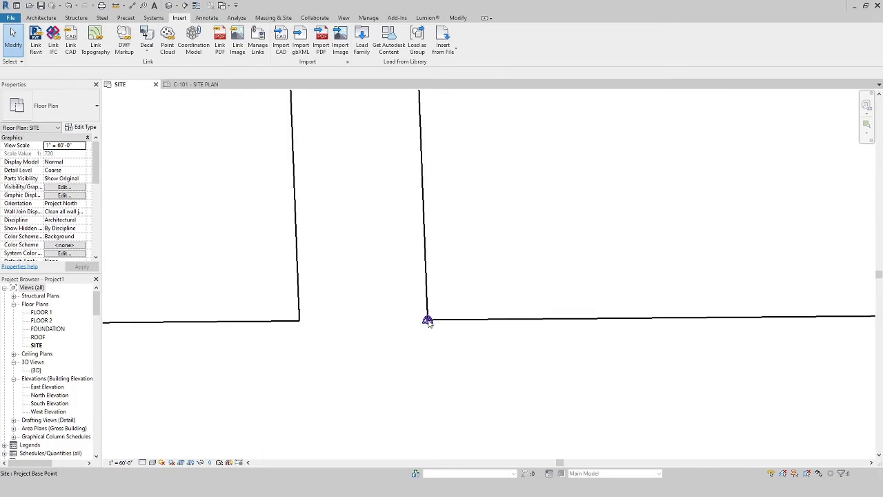
scroll(428, 322, "down", 5)
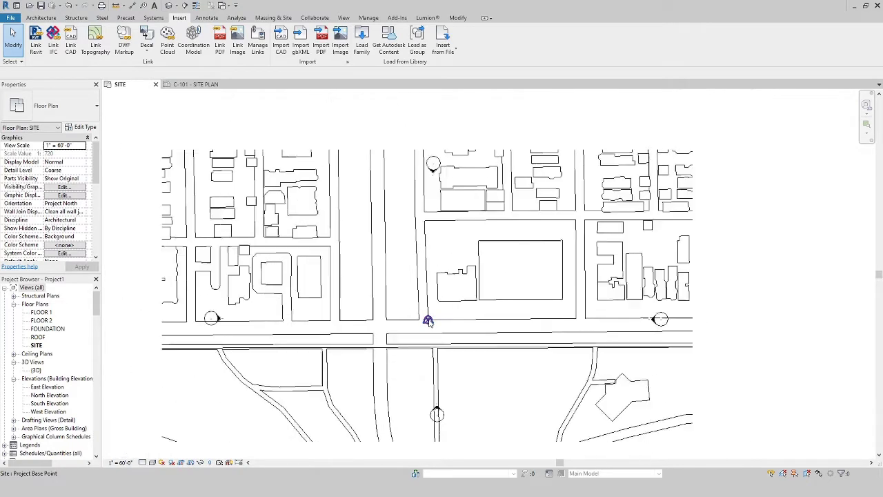
scroll(428, 322, "up", 2)
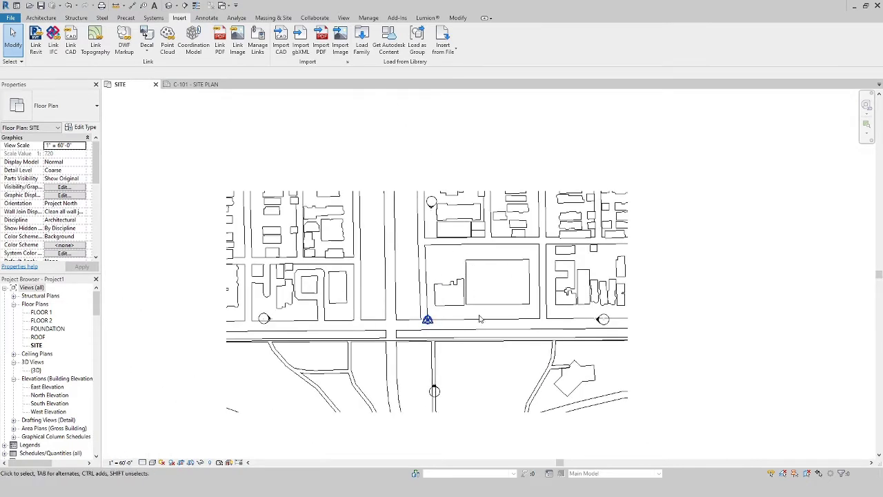
Explode the imported CAD map and its nested import symbol to separate the individual buildings
left_click(458, 276)
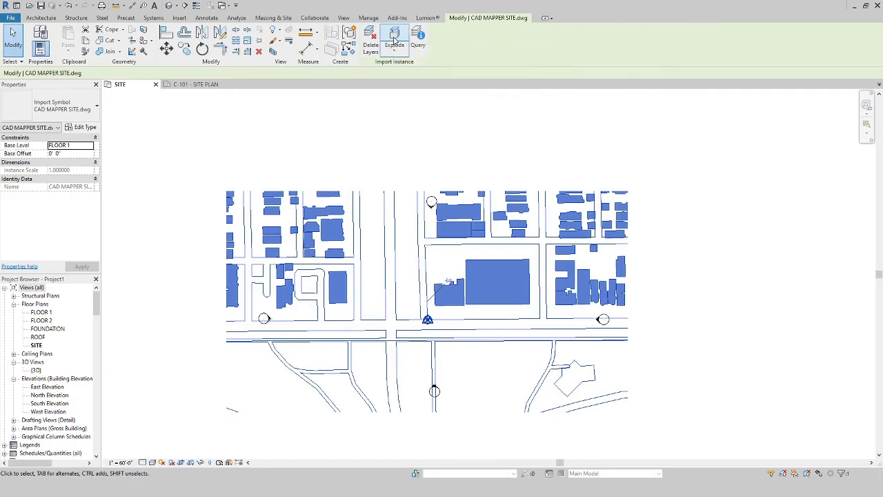
key("Escape")
left_click(466, 273)
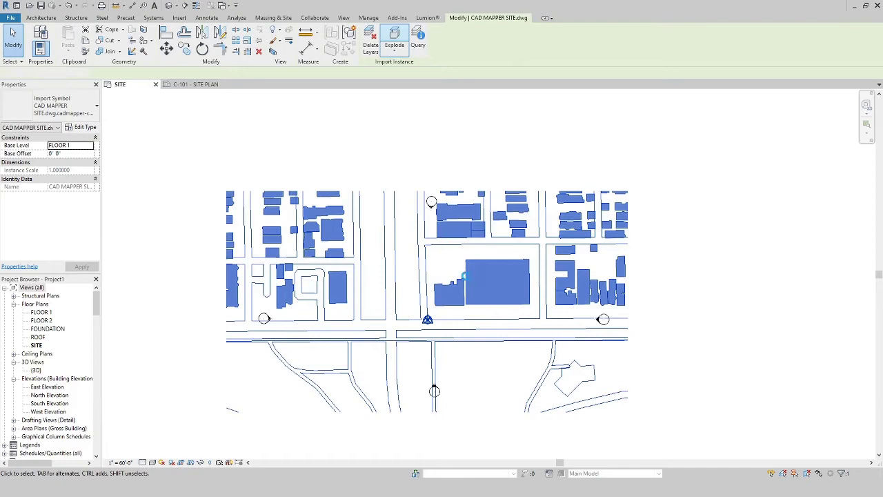
key("Escape")
Delete the large building and the smaller neighbouring building on the site block
left_click(486, 297)
key("Escape")
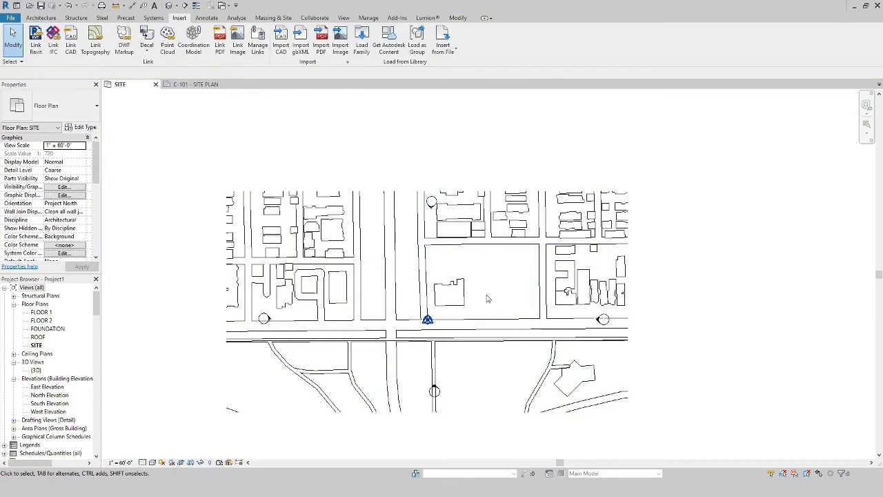
left_click(449, 285)
key("Delete")
Open the 3D view and examine the imported city map, selecting all its separate pieces and clearing the selection
left_click(169, 6)
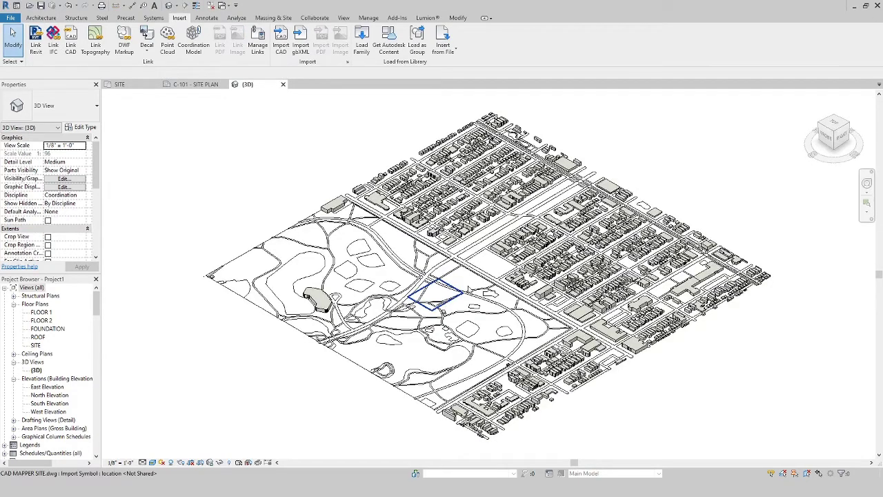
middle_click_drag(624, 400, 564, 331, "shift")
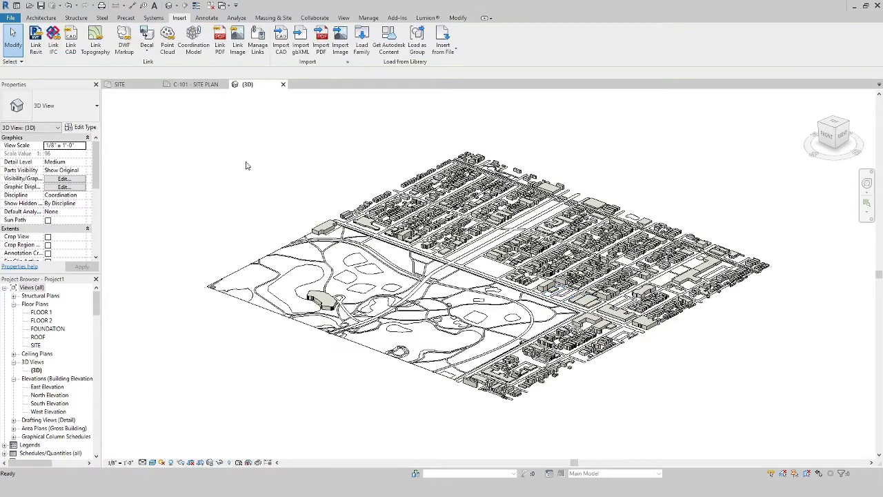
left_click_drag(152, 127, 786, 429)
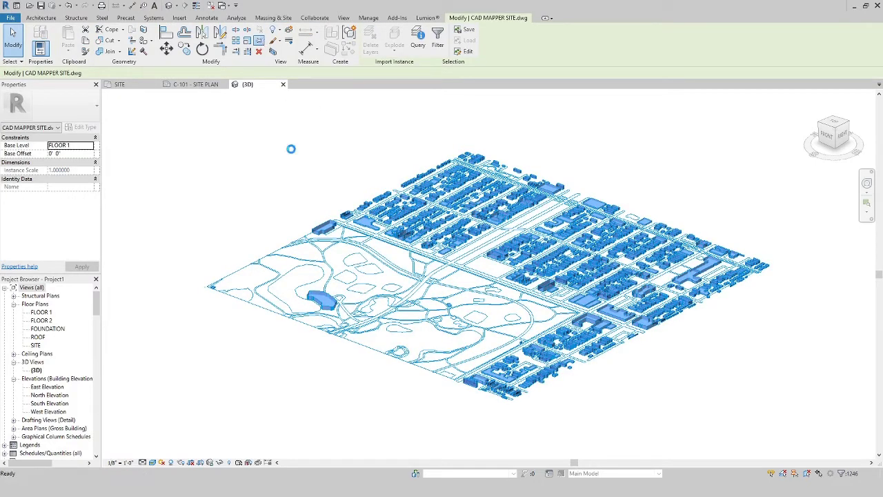
left_click(302, 195)
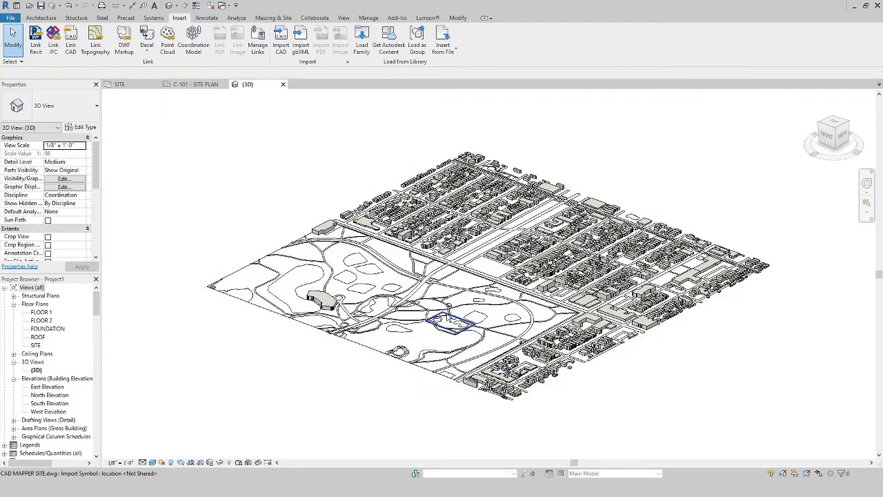
Examine the site block and its surrounding buildings in the 3D view after the clearing
middle_click_drag(441, 321, 475, 252, "shift")
scroll(474, 251, "up", 6)
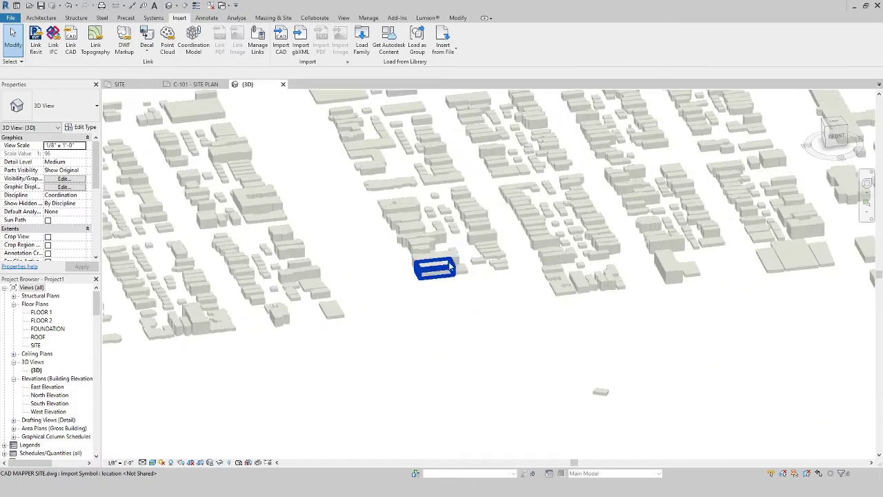
left_click(467, 295)
left_click(468, 294)
scroll(476, 298, "down", 4)
middle_click_drag(491, 306, 426, 318, "shift")
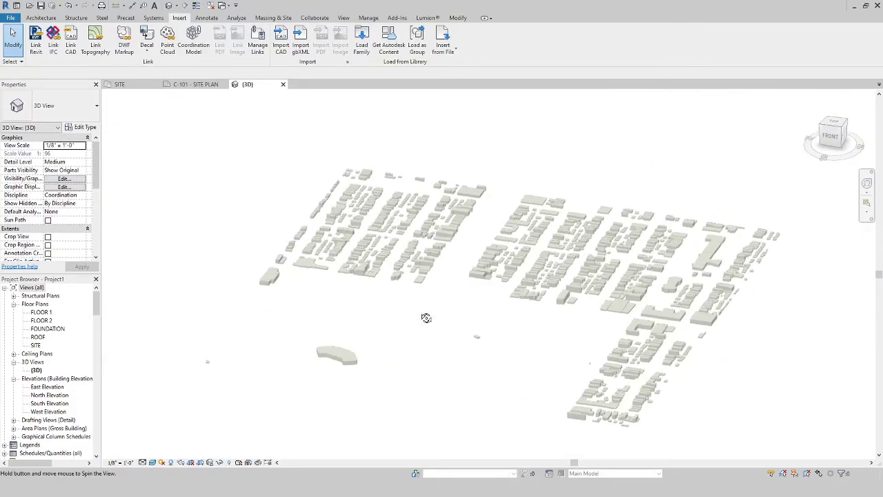
Open the East Elevation and check how the imported buildings sit against the floor levels
double_click(46, 387)
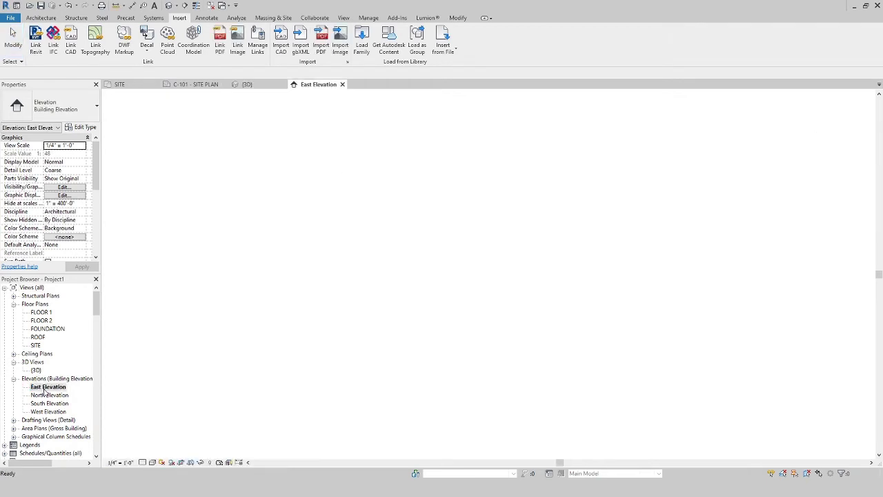
middle_click_drag(652, 325, 564, 316)
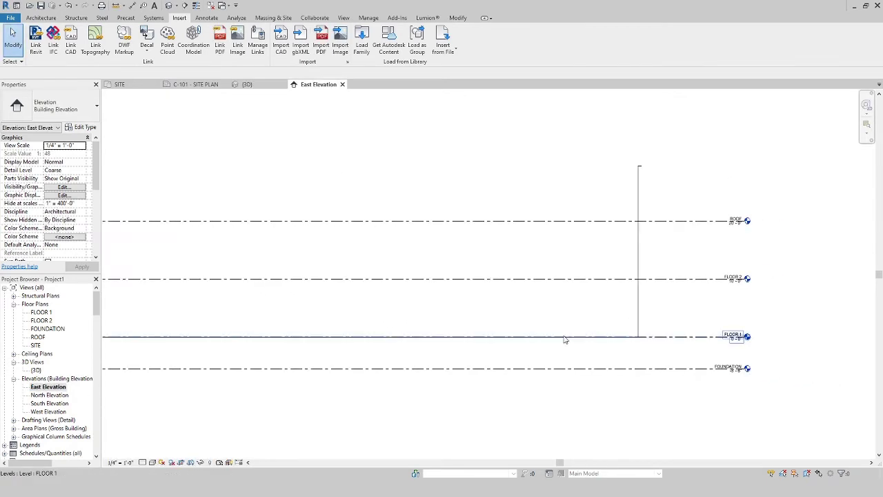
left_click(645, 317)
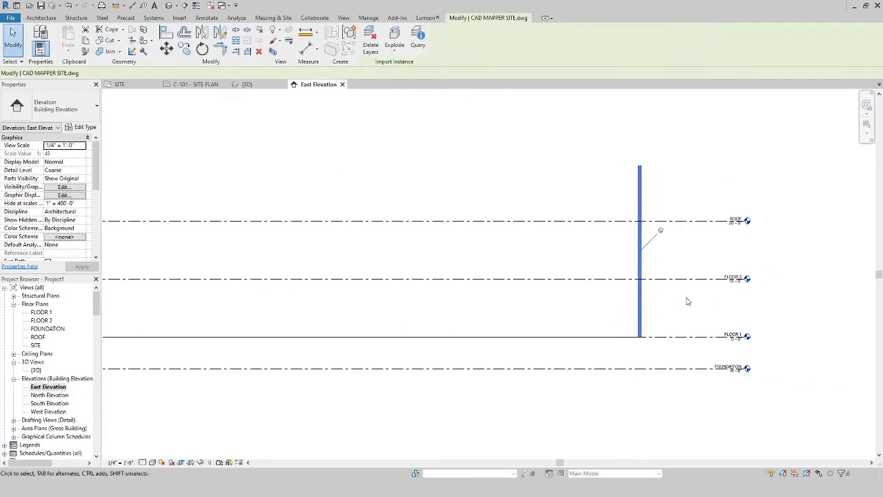
scroll(656, 270, "up", 2)
scroll(671, 321, "down", 6)
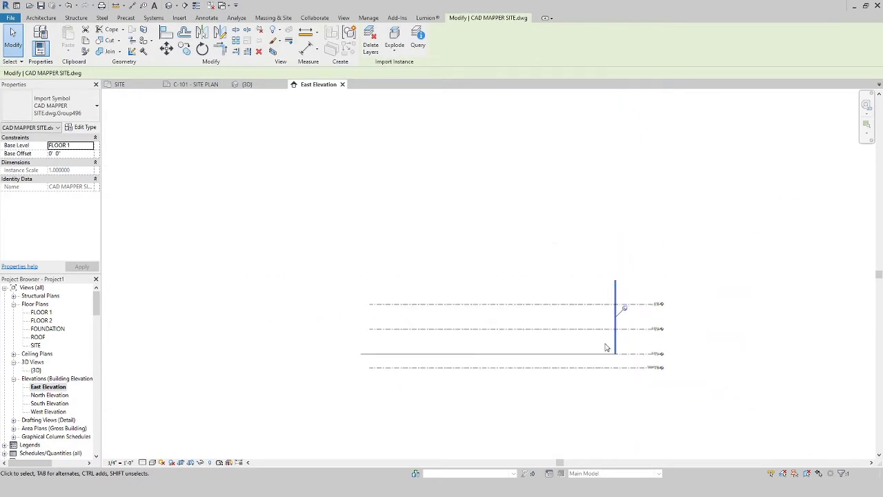
left_click(181, 462)
scroll(281, 338, "down", 3)
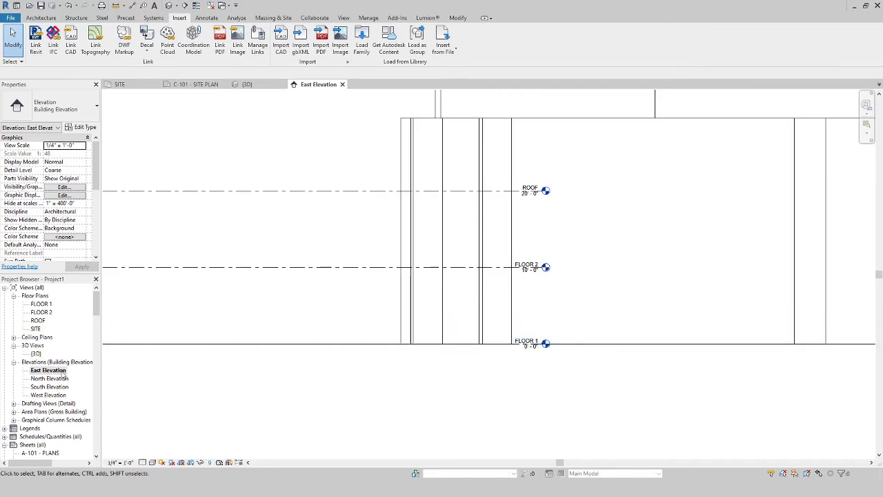
Return to the SITE floor plan and review the cleared block around the project base point
double_click(35, 330)
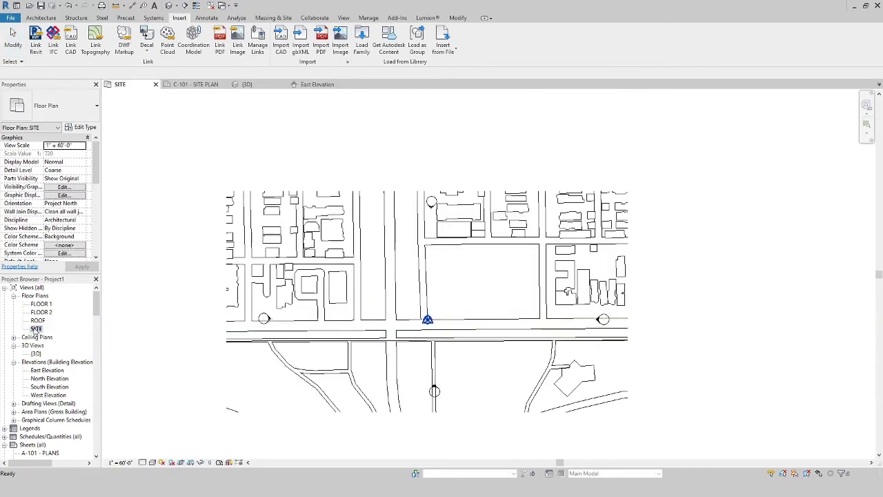
scroll(278, 377, "down", 3)
middle_click_drag(304, 372, 338, 339)
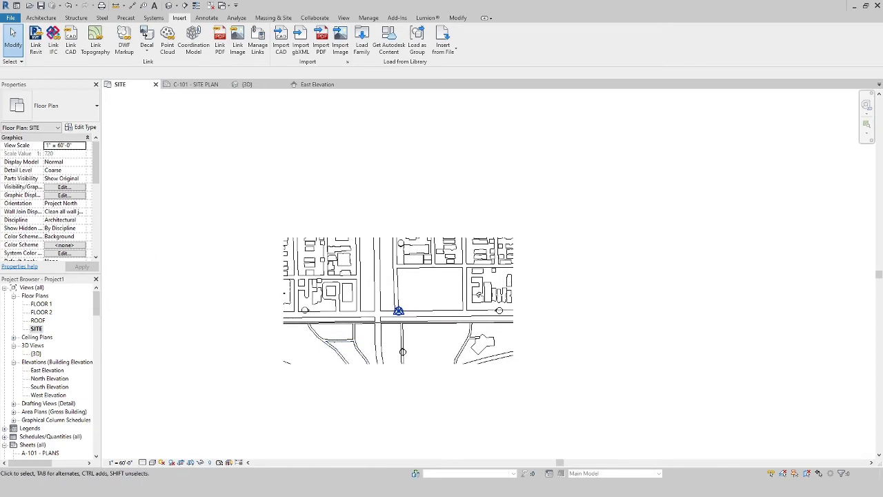
Switch to SketchUp and start a new empty model
left_click(264, 487)
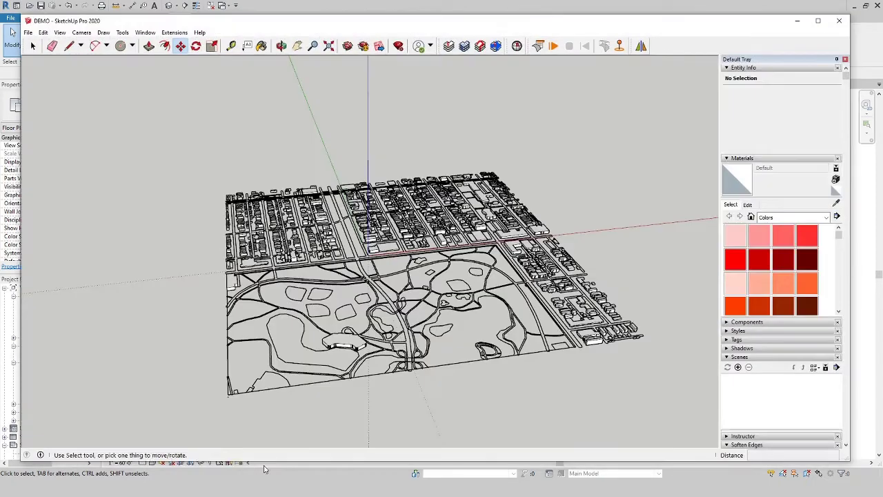
left_click(43, 33)
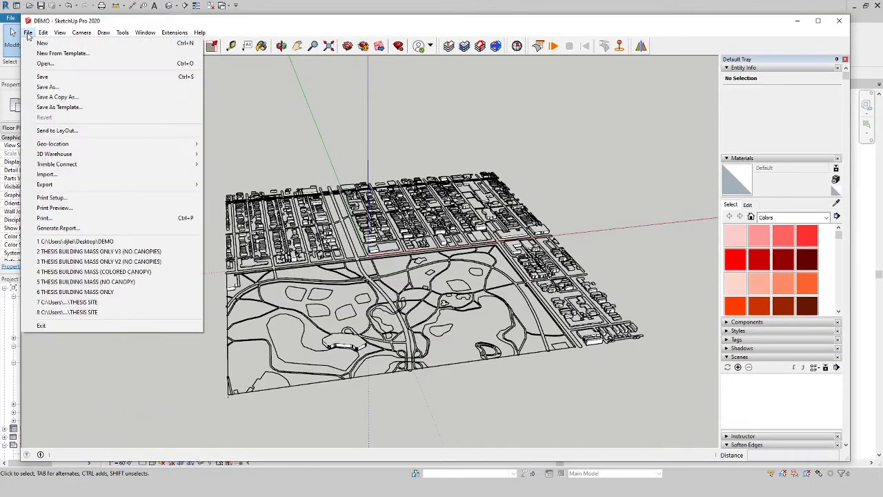
left_click(43, 43)
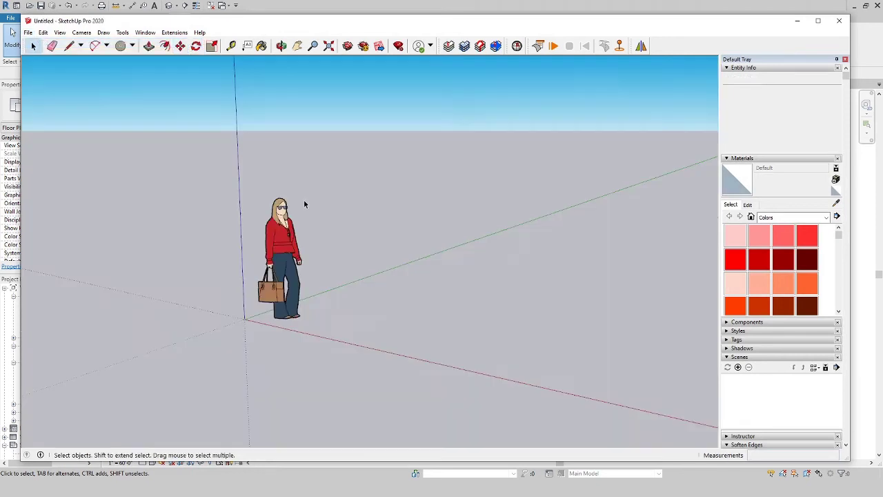
middle_click_drag(348, 281, 335, 199)
scroll(321, 276, "down", 4)
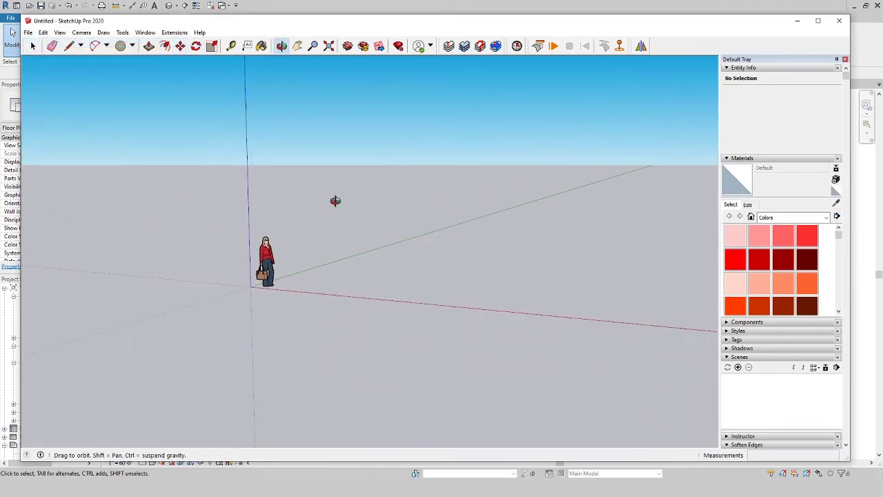
Add a geo-location for the Chicago site and import the surrounding map region at zoom level 16
left_click(27, 33)
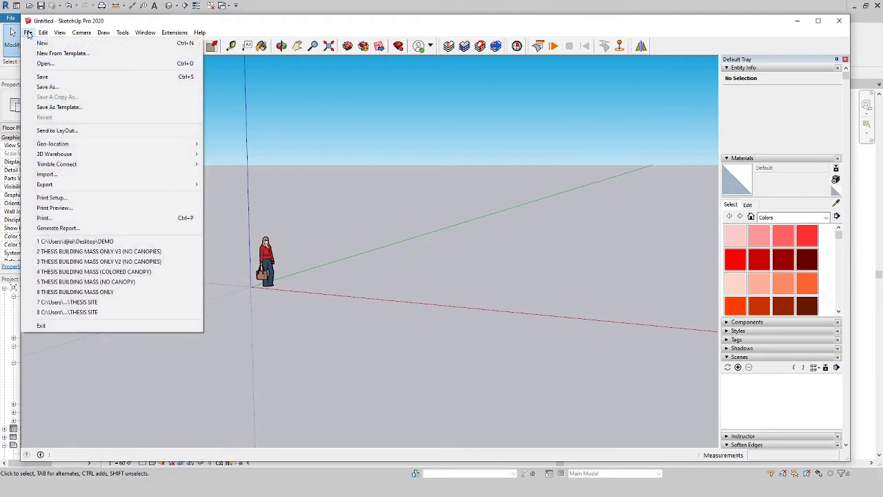
mouse_move(69, 145)
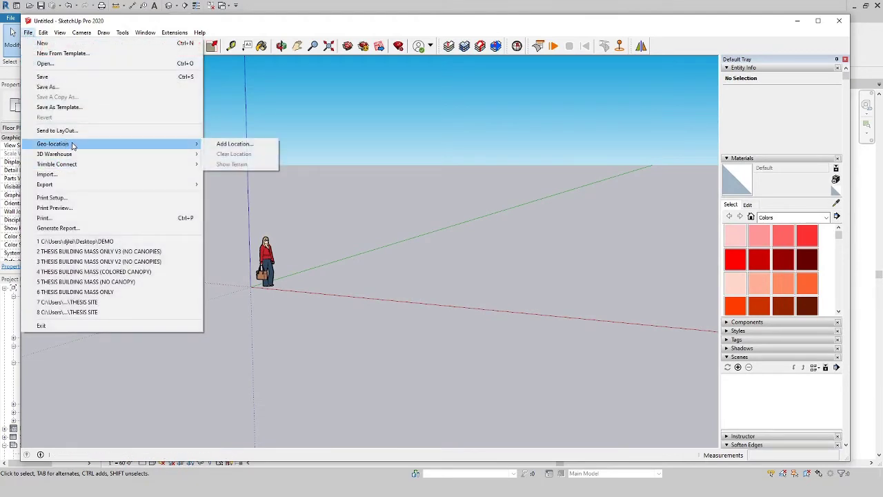
left_click(235, 146)
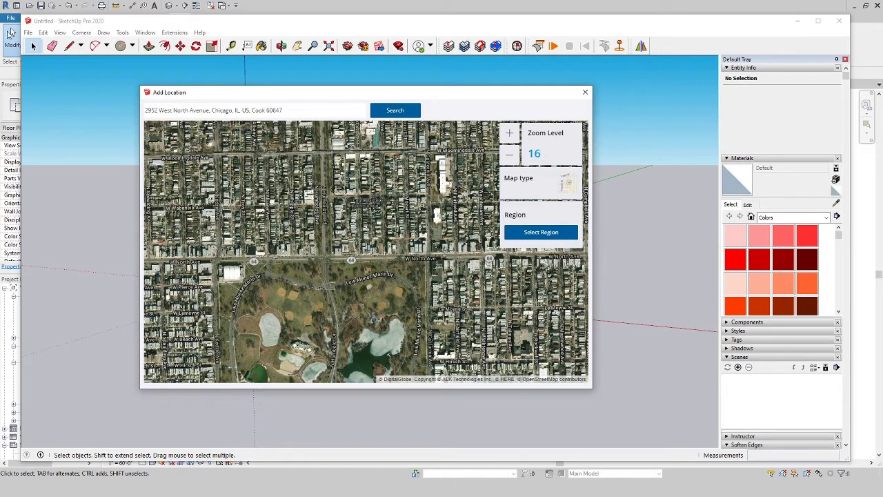
double_click(297, 112)
left_click(562, 235)
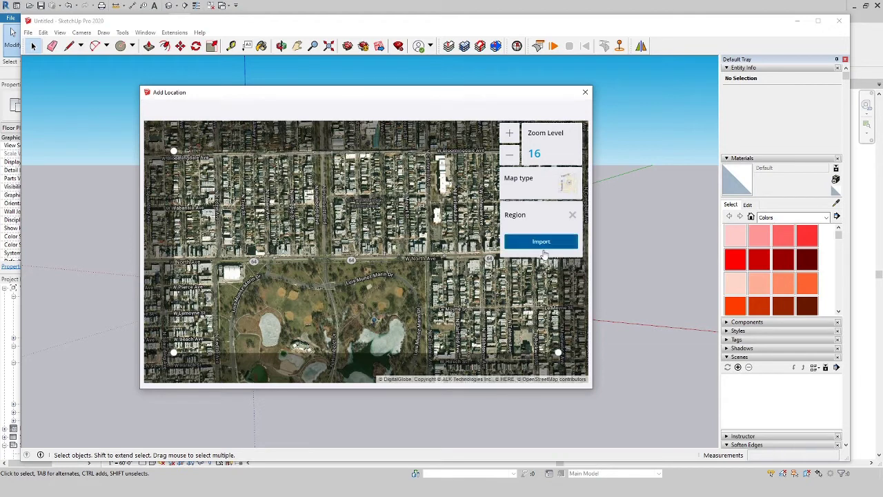
left_click(542, 242)
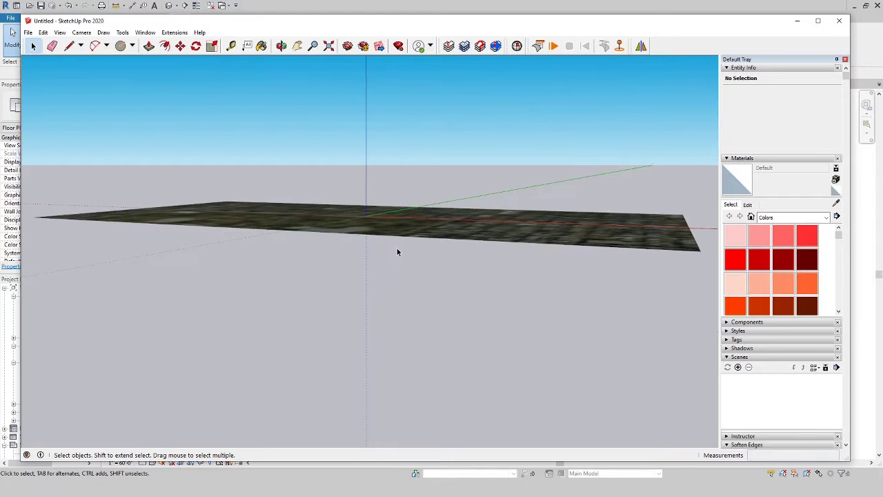
Unlock the imported Location Snapshot group
middle_click_drag(408, 264, 381, 371)
middle_click_drag(378, 408, 384, 384)
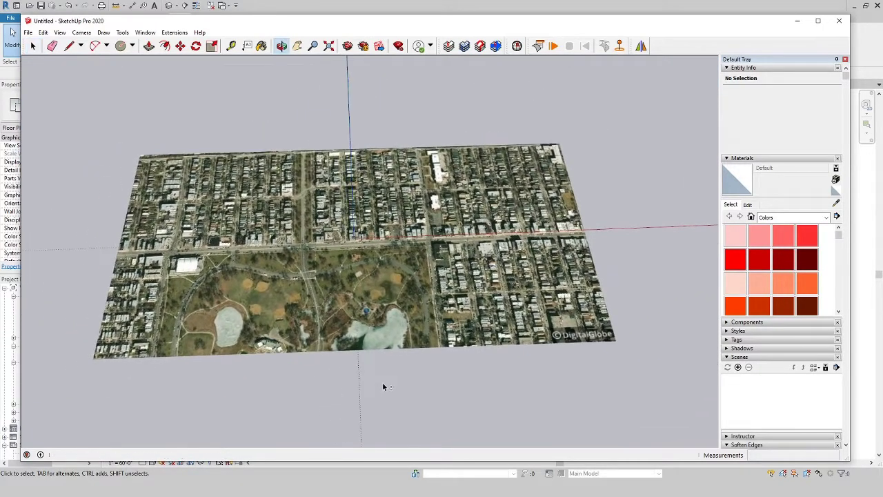
left_click(353, 261)
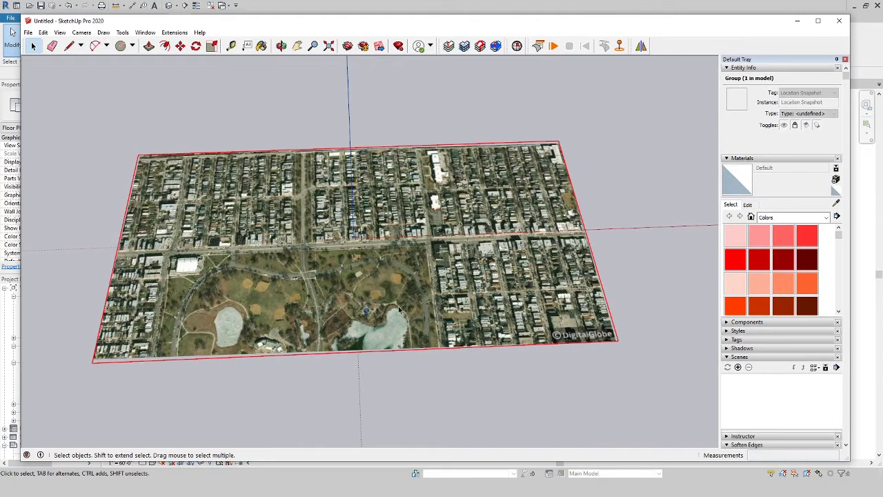
right_click(384, 291)
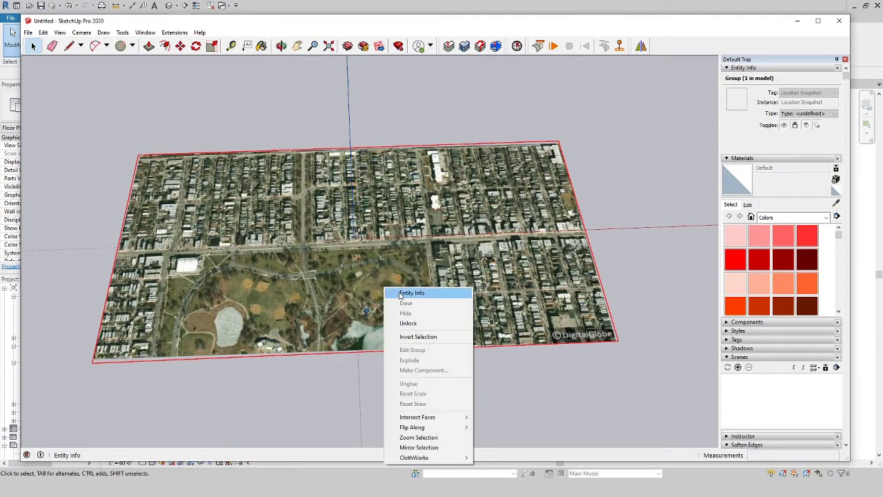
left_click(416, 323)
Move the Location Snapshot so the site block's street corner beside the boulevard sits on the model origin
left_click(180, 46)
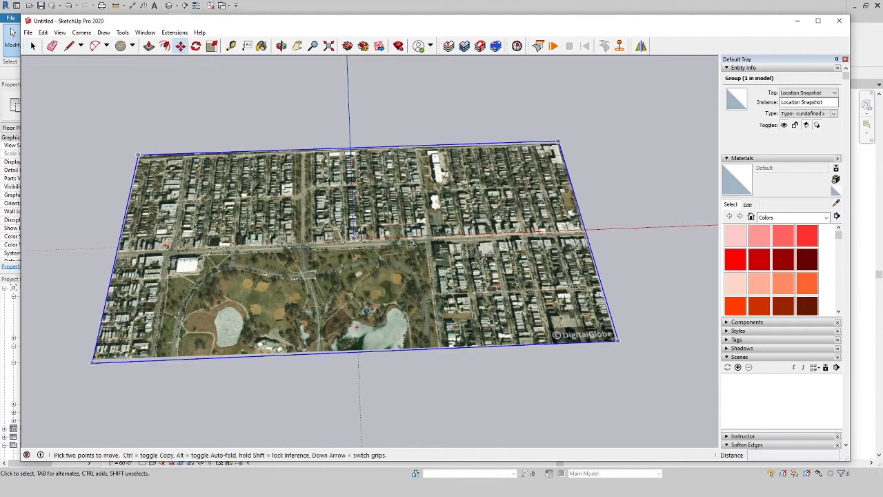
scroll(333, 254, "up", 5)
scroll(333, 254, "up", 2)
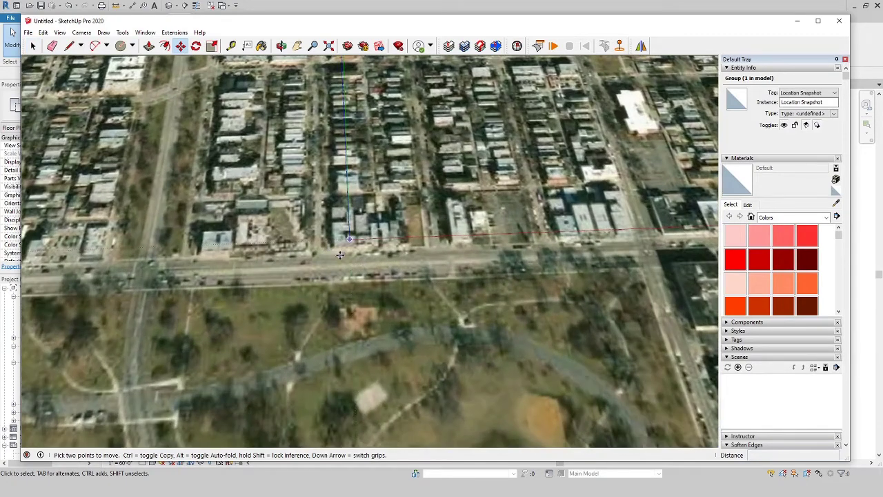
scroll(340, 255, "down", 3)
scroll(243, 254, "up", 6)
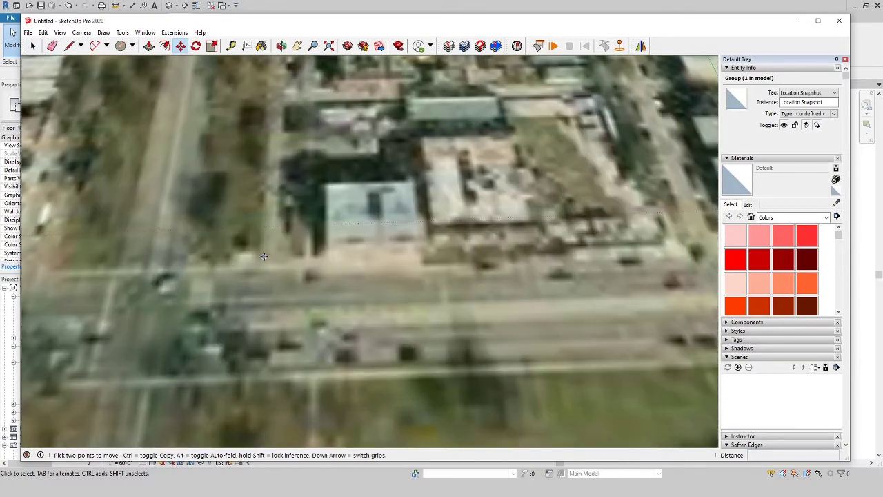
left_click(266, 259)
scroll(267, 258, "down", 6)
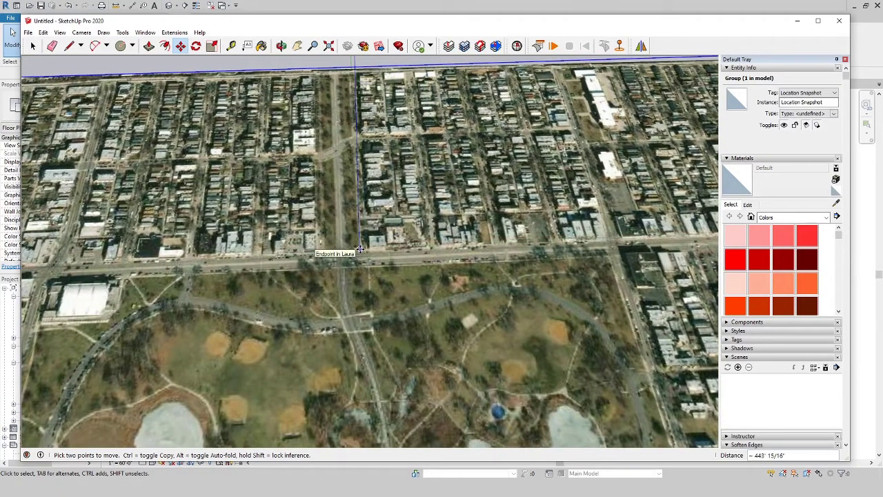
left_click(359, 250)
scroll(346, 252, "up", 6)
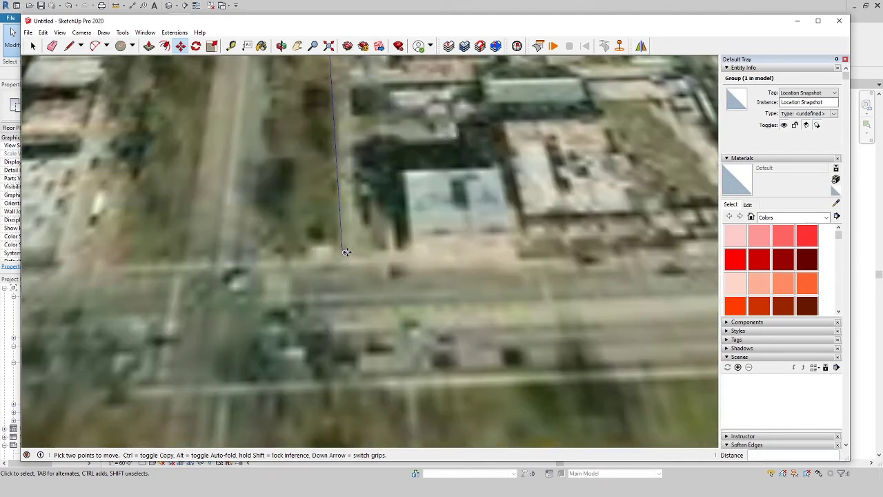
scroll(346, 252, "down", 6)
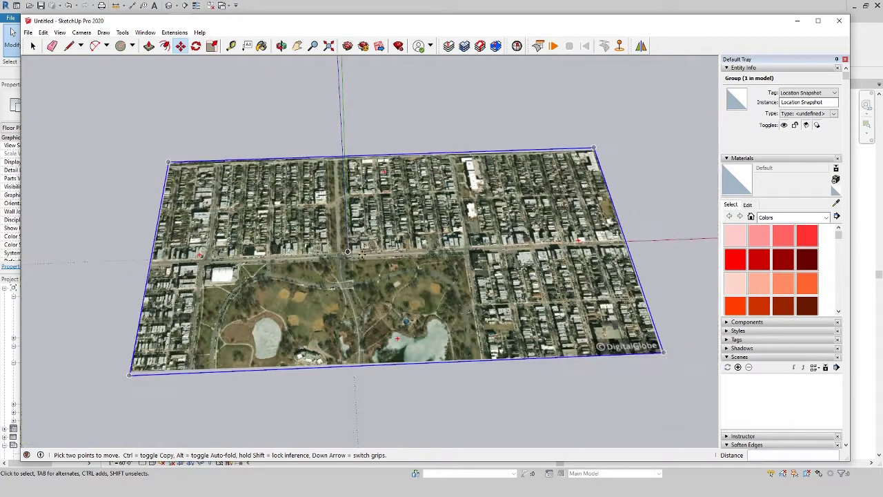
key("Escape")
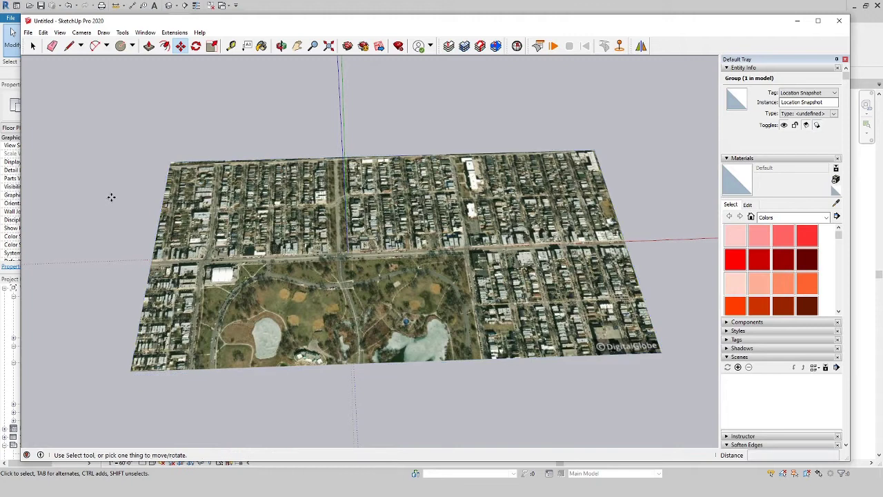
key("space")
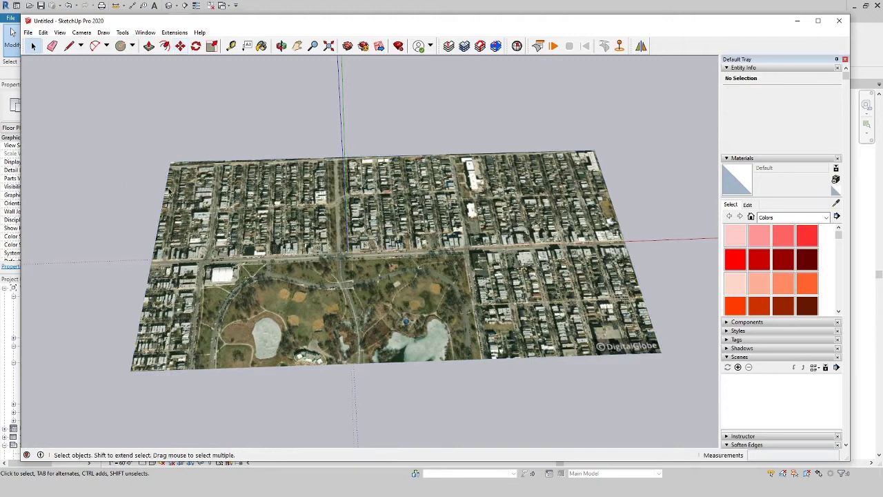
Show the terrain for the geo-located site imagery
left_click(29, 32)
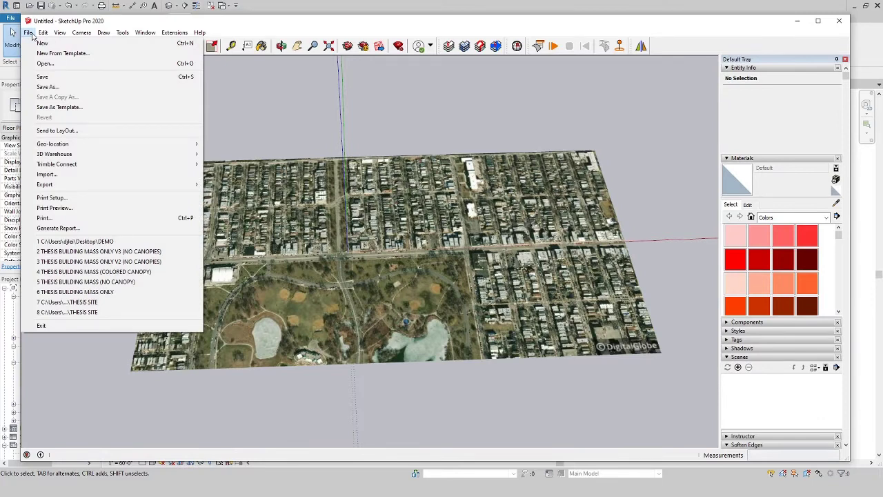
mouse_move(140, 143)
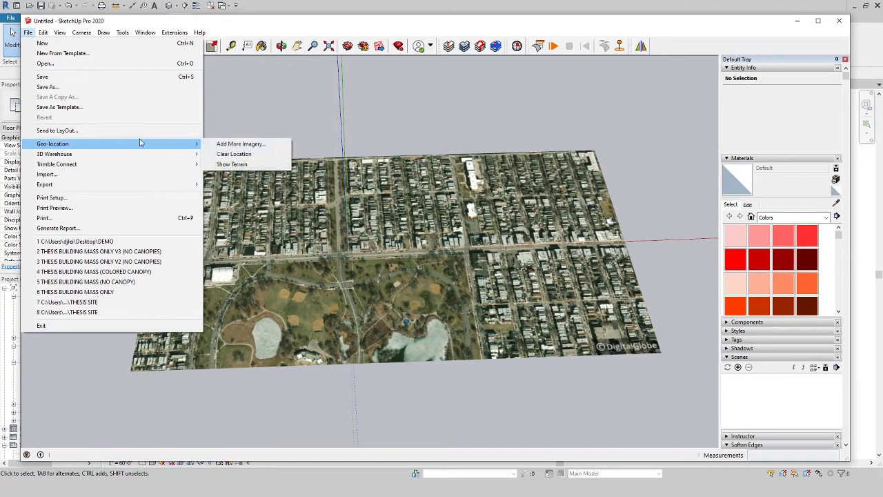
left_click(245, 166)
middle_click_drag(446, 401, 427, 369)
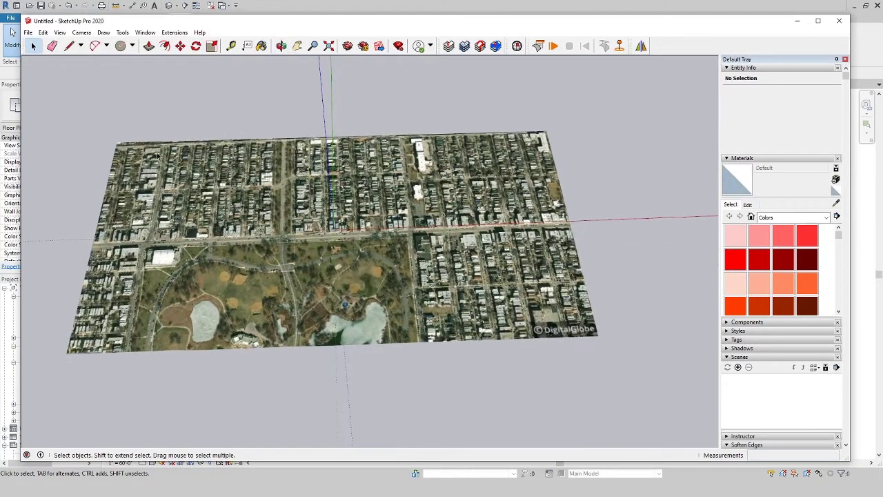
scroll(417, 376, "down", 2)
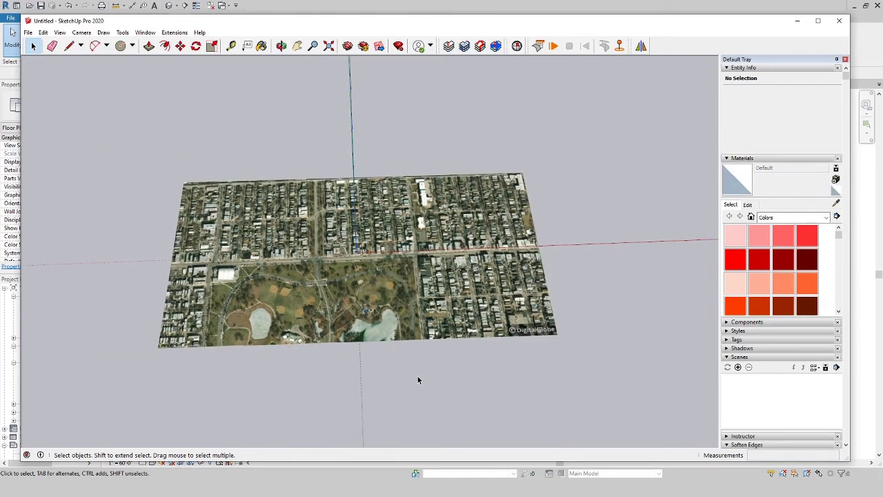
Set up a 3D model export of the location terrain to the Desktop as an AutoCAD DWG file named TERRAIN SITE
left_click(399, 313)
middle_click_drag(491, 360, 417, 379)
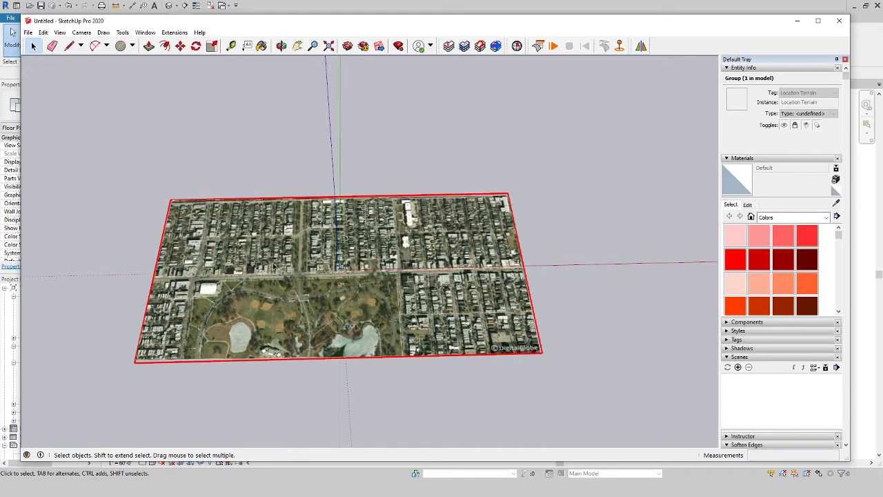
left_click(27, 33)
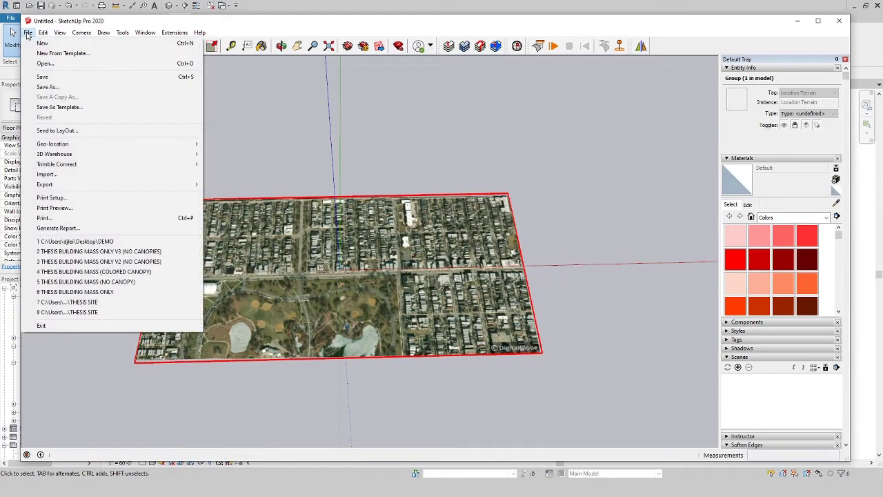
mouse_move(83, 184)
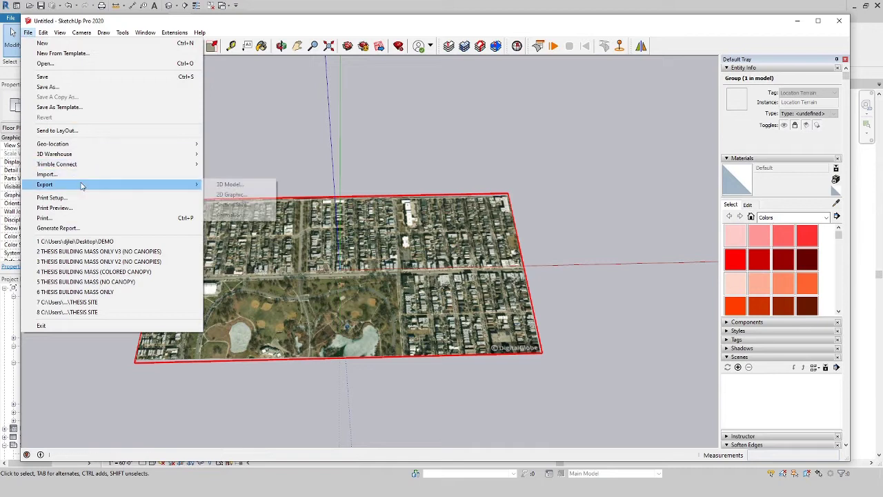
left_click(228, 184)
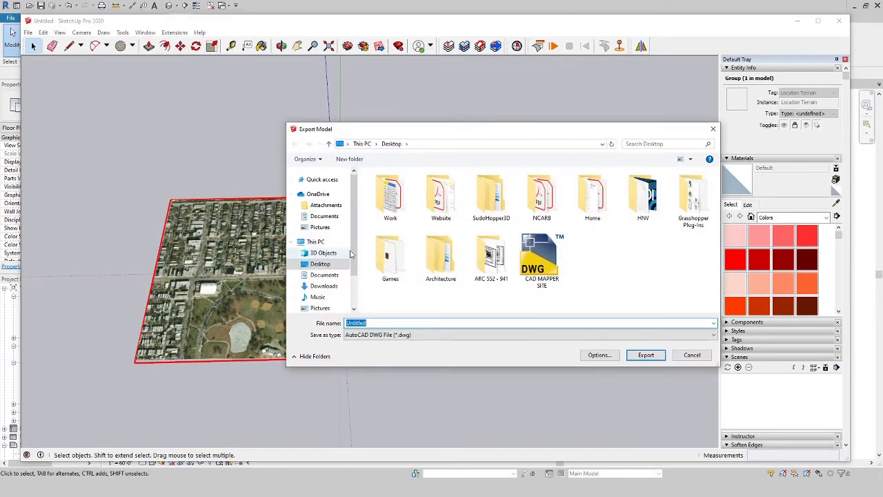
left_click(541, 280)
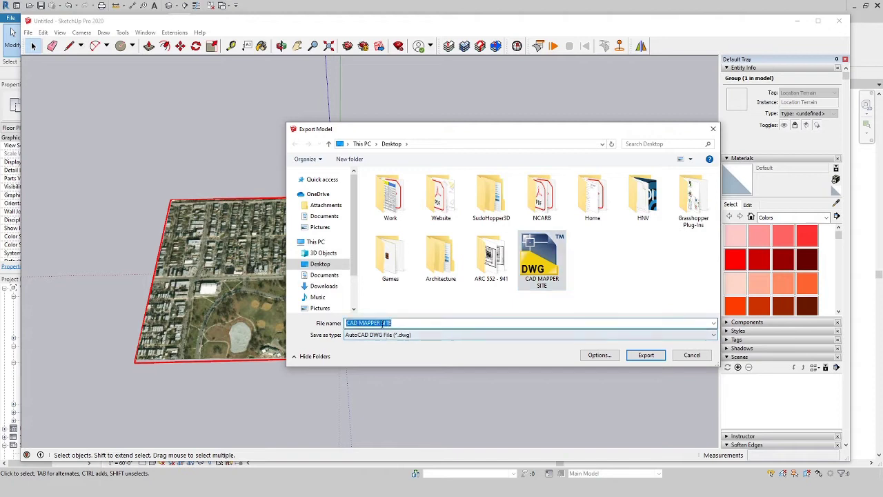
left_click(356, 322)
left_click_drag(380, 323, 337, 326)
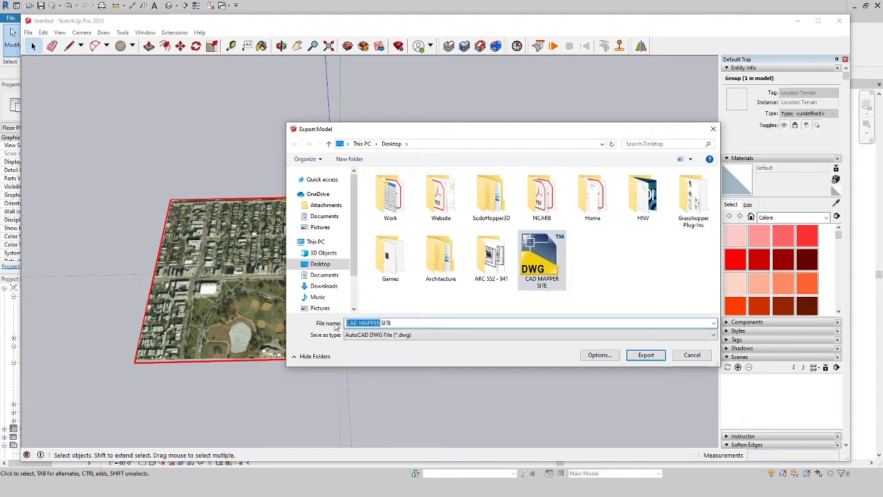
type("te")
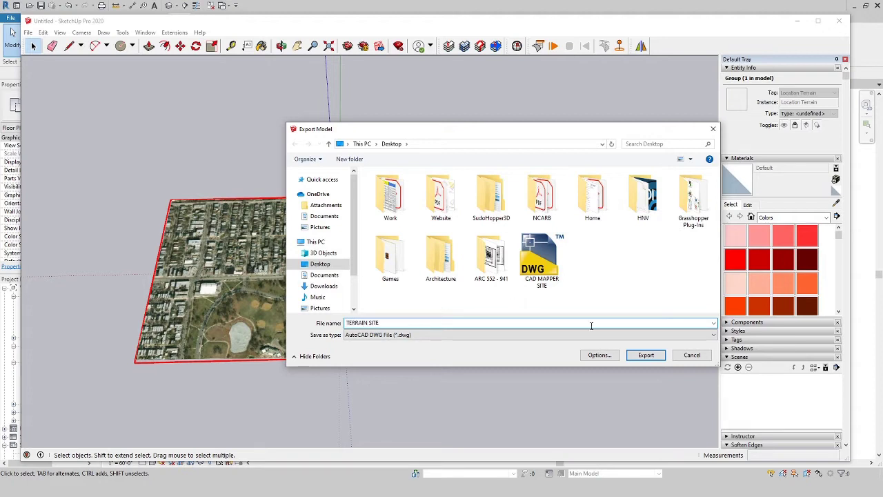
Accept the Release 14 DWG options with all geometry types included and export the terrain file
left_click(600, 354)
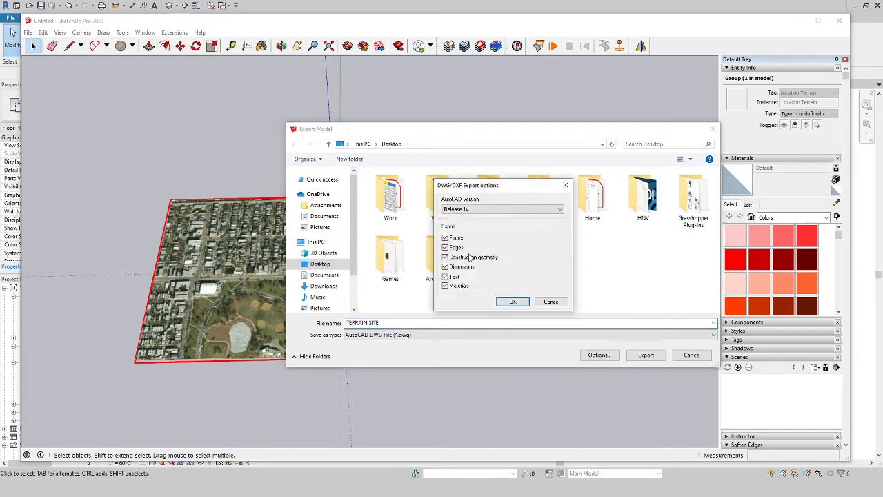
left_click(512, 301)
left_click(646, 355)
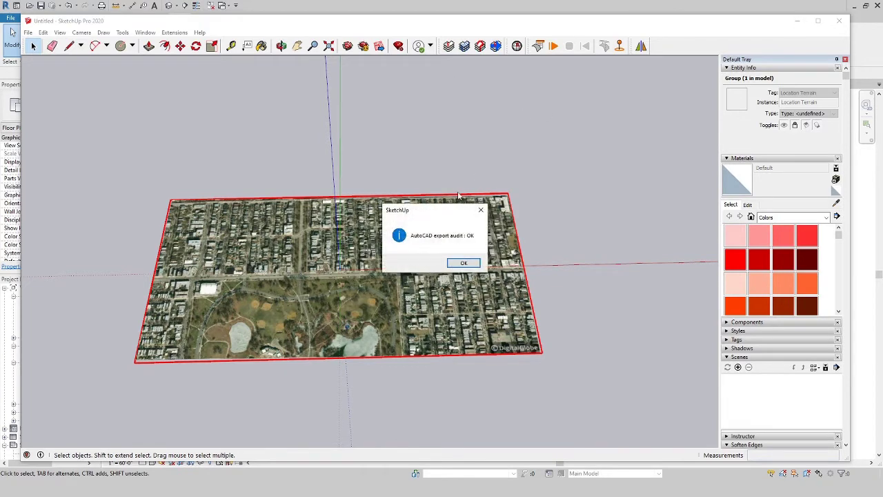
left_click(464, 263)
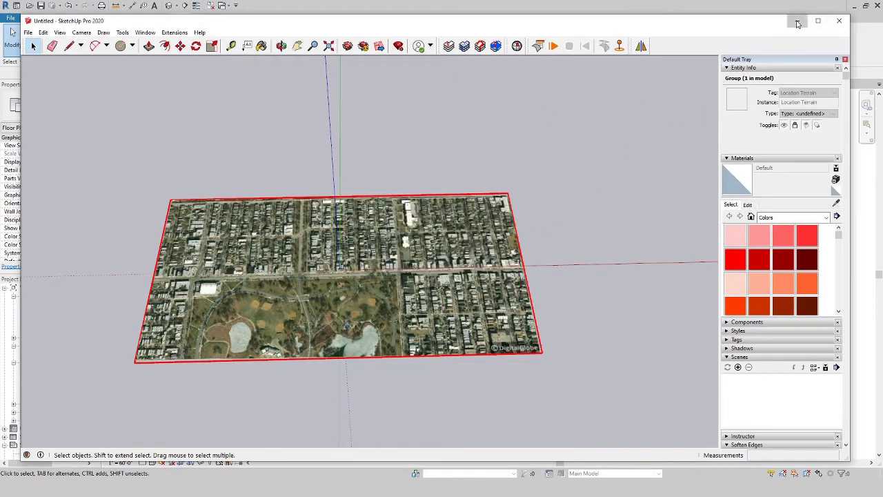
Switch to Revit and import TERRAIN SITE.dwg into the SITE floor plan, positioned Auto - Origin to Internal Origin at FLOOR 1
left_click(797, 21)
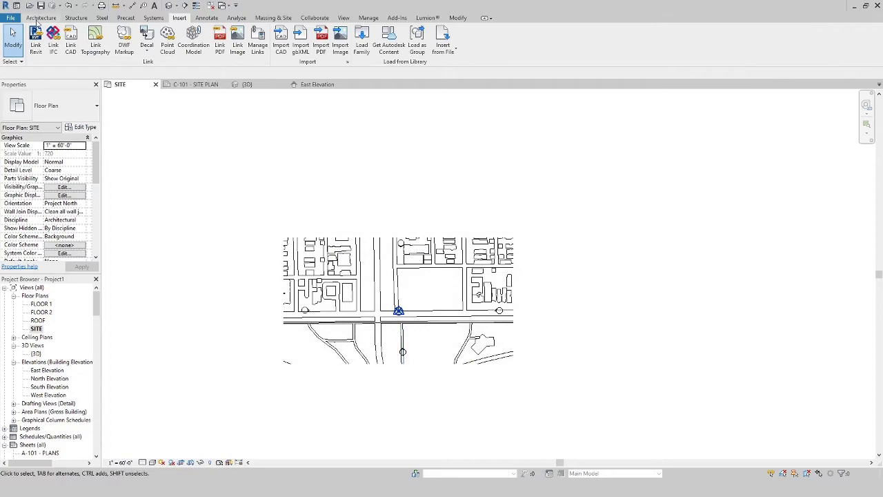
left_click(38, 330)
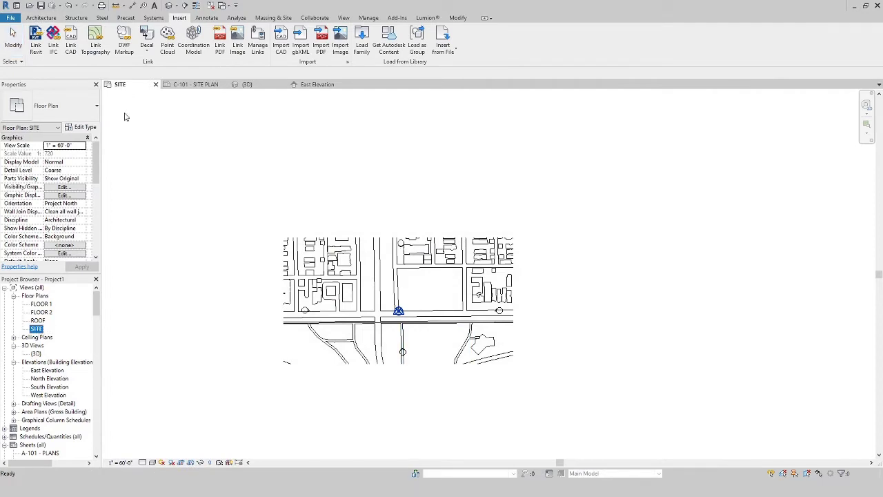
left_click(282, 47)
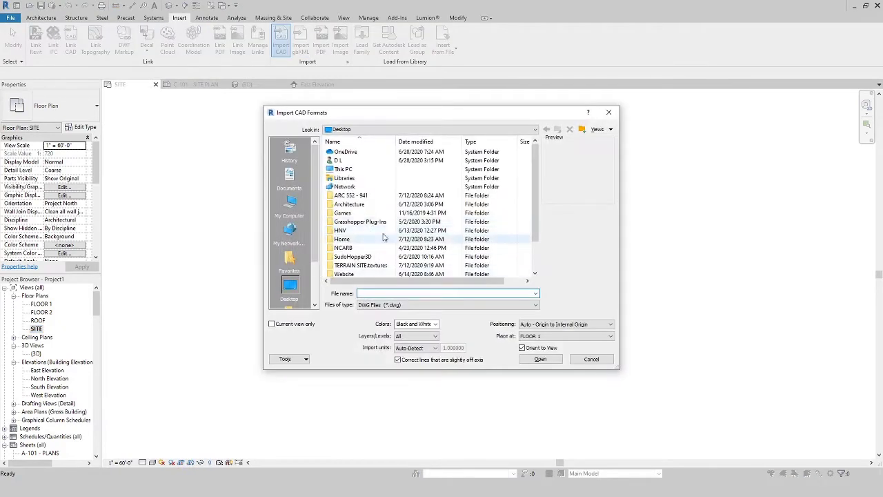
scroll(385, 238, "down", 2)
left_click(388, 266)
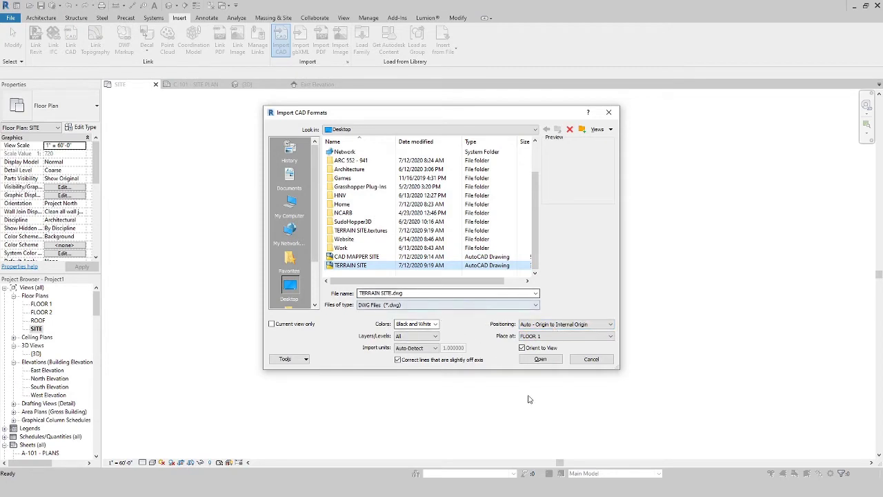
left_click(535, 362)
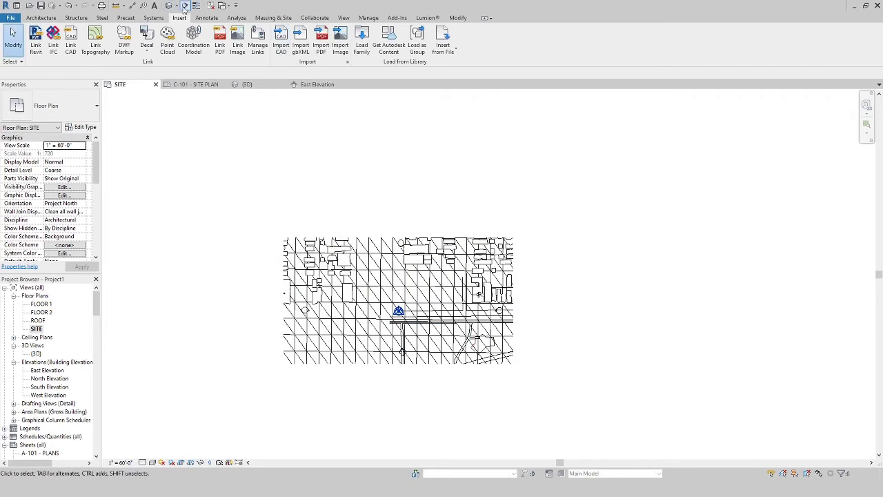
Create a toposurface in the 3D view from the imported TERRAIN SITE drawing, using layers 0, Location_Snapshot and Location_Terrain, and finish the surface
left_click(185, 6)
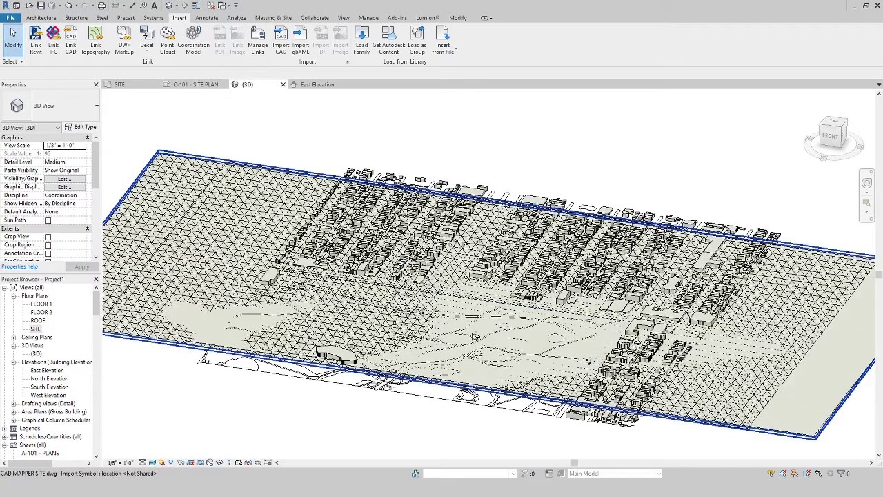
middle_click_drag(475, 337, 559, 398, "shift")
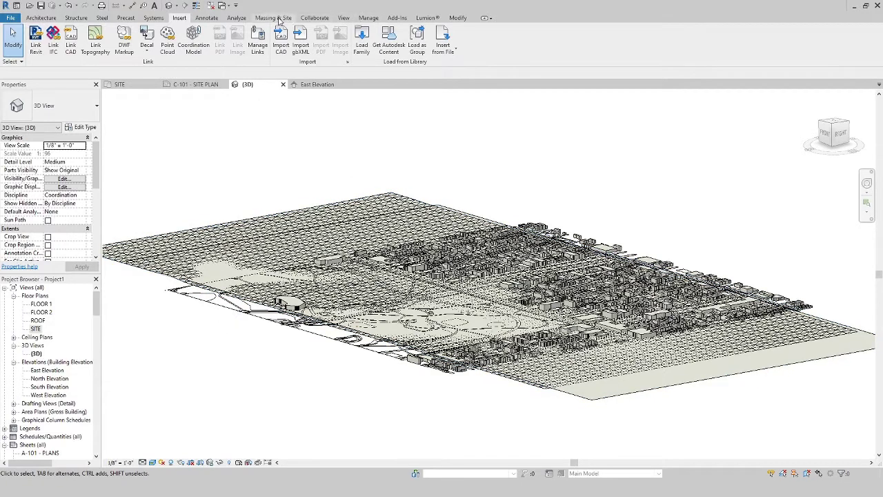
left_click(278, 18)
left_click(215, 36)
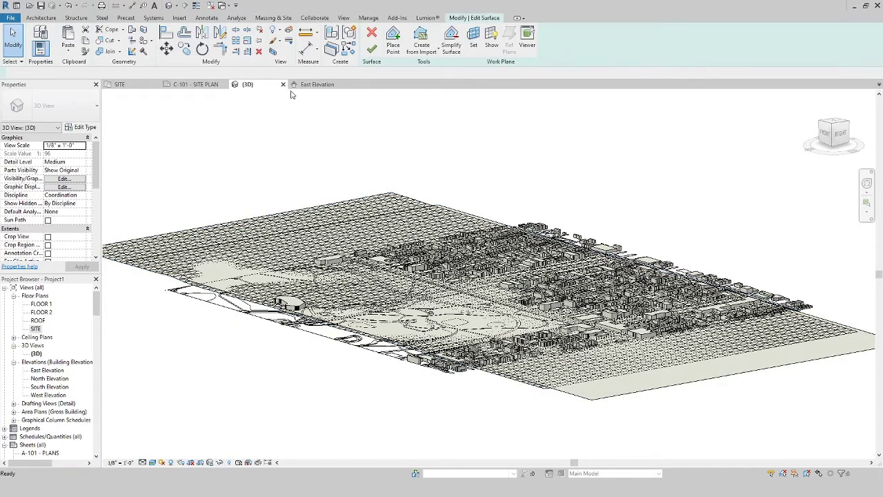
left_click(420, 46)
left_click(431, 66)
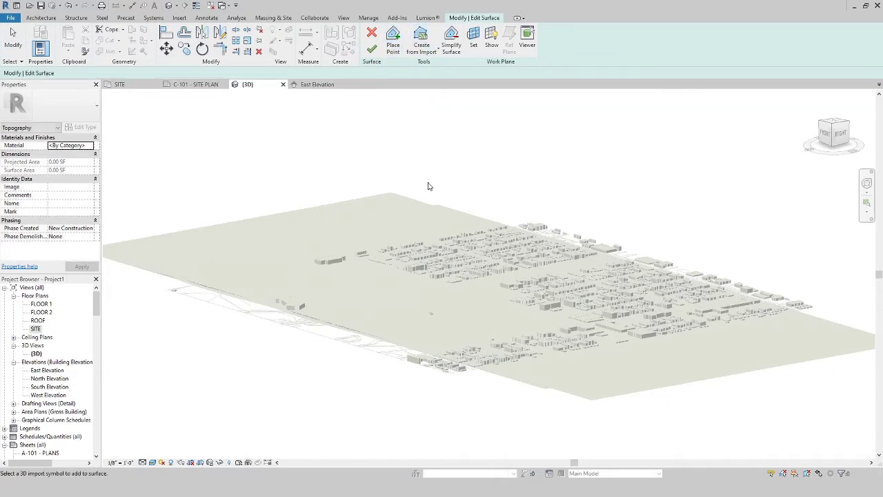
left_click(396, 202)
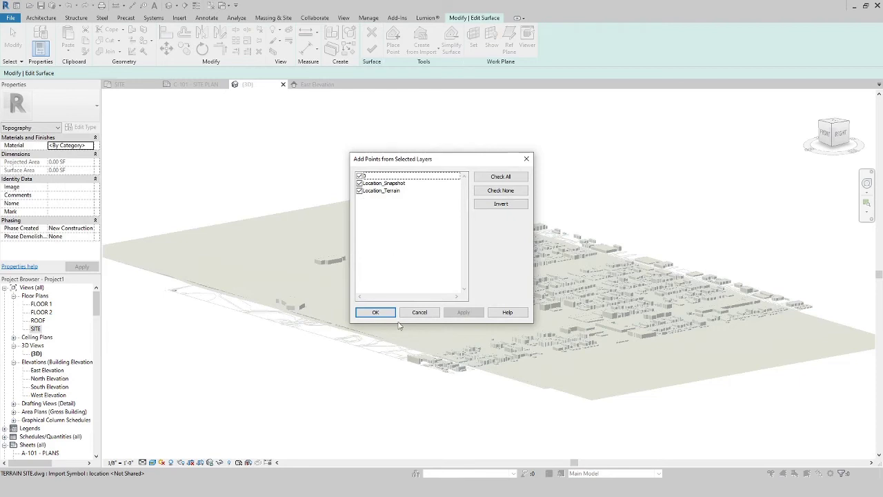
left_click(375, 312)
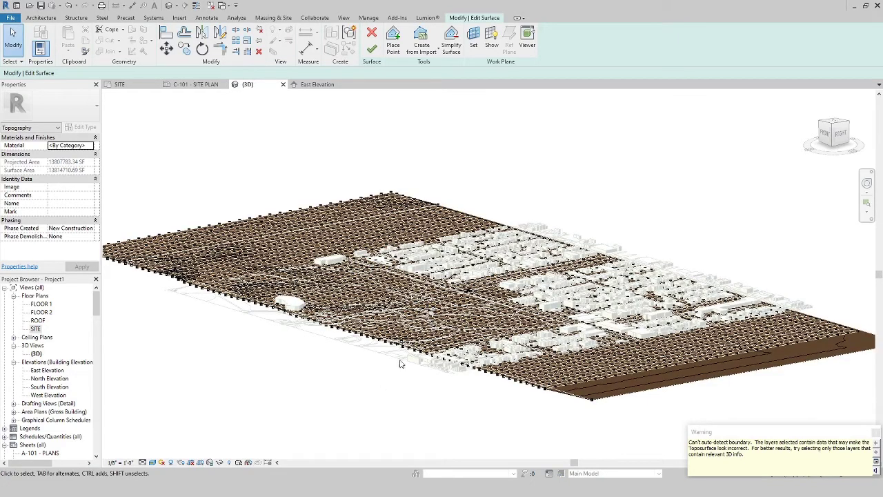
left_click(371, 48)
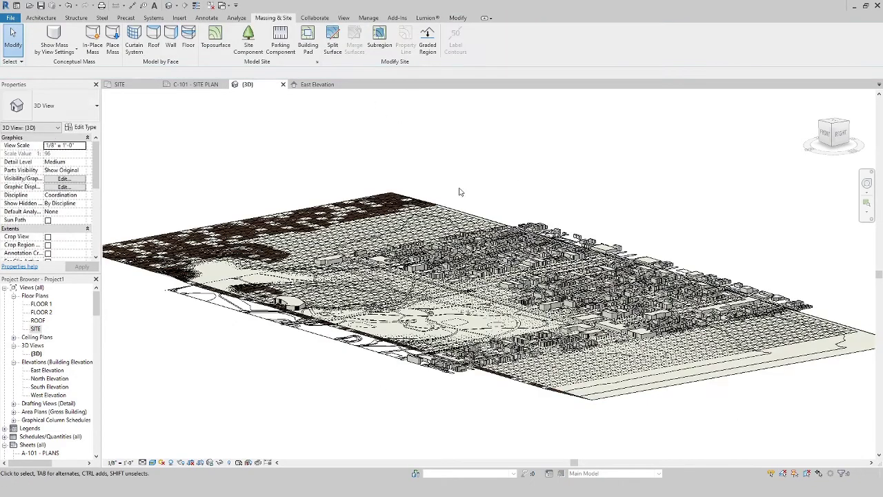
Hide the imported TERRAIN SITE.dwg element in the 3D view, leaving the toposurface shown
mouse_move(329, 243)
middle_mouse_down("shift")
mouse_move(406, 312)
mouse_move(467, 338)
mouse_move(350, 328)
middle_mouse_up("shift")
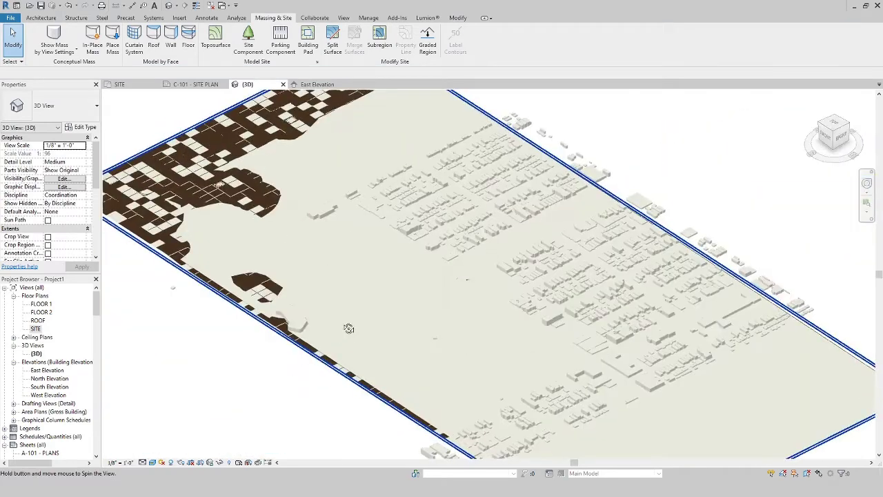
left_click(285, 177)
scroll(285, 177, "down", 3)
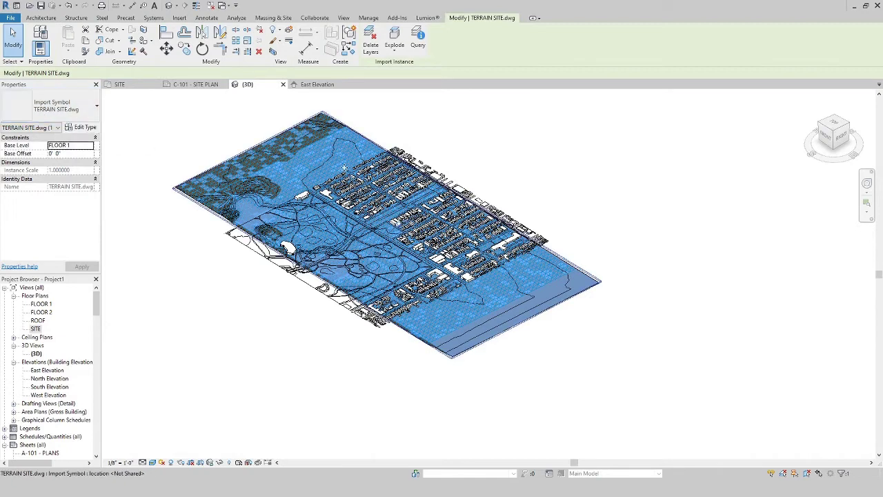
right_click(309, 156)
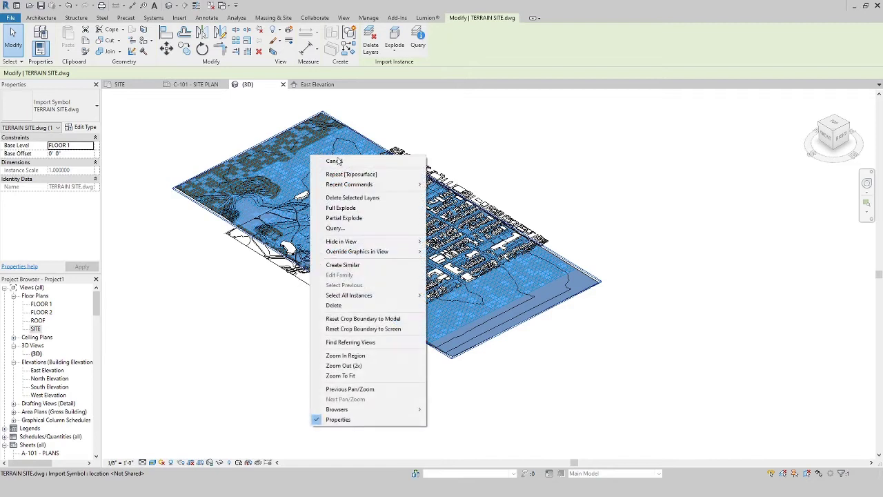
mouse_move(351, 243)
left_click(452, 242)
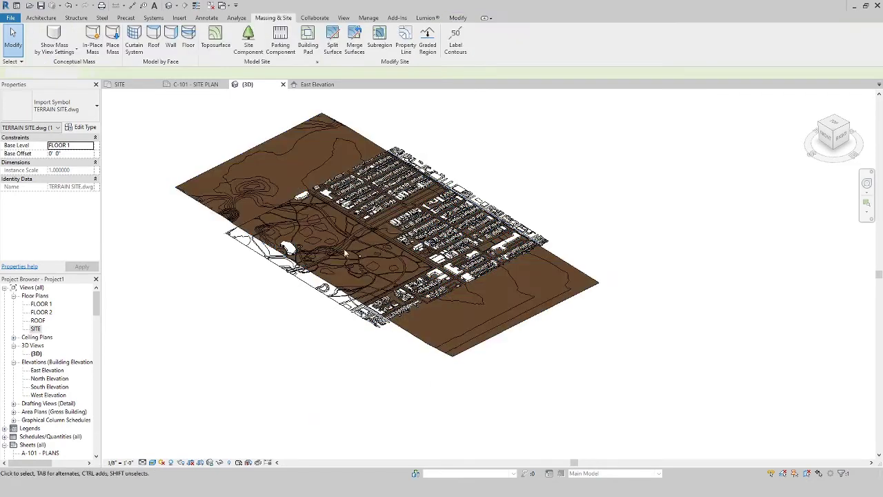
Examine how the toposurface lines up with the city map in the 3D view and in the SITE floor plan
middle_click_drag(348, 322, 396, 335, "shift")
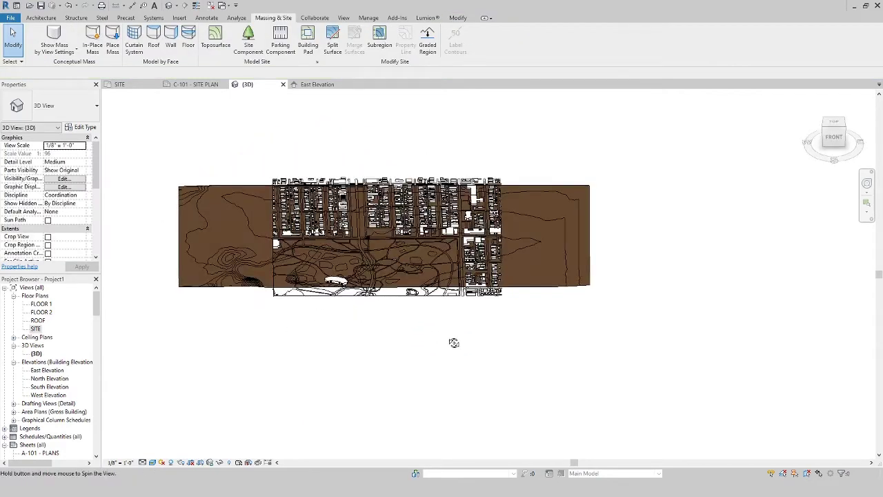
middle_click_drag(454, 341, 492, 372, "shift")
scroll(414, 244, "up", 3)
middle_click_drag(421, 294, 358, 297, "shift")
scroll(359, 249, "up", 6)
scroll(308, 196, "down", 6)
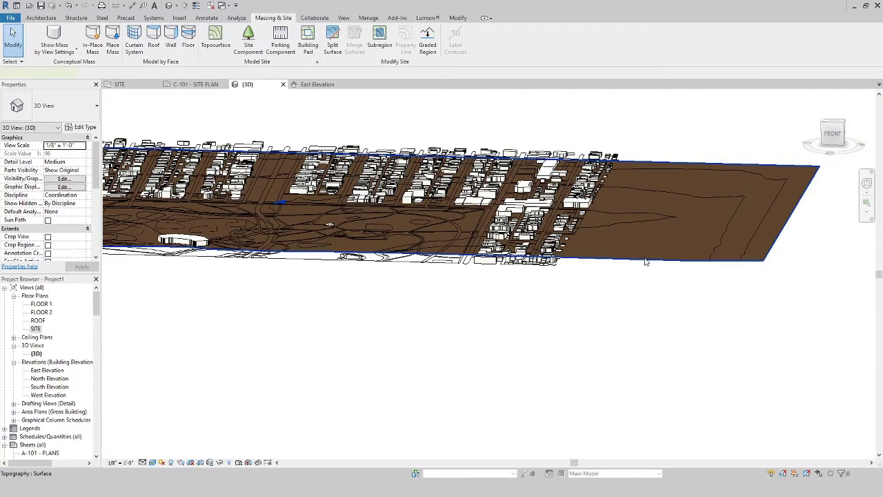
left_click(645, 261)
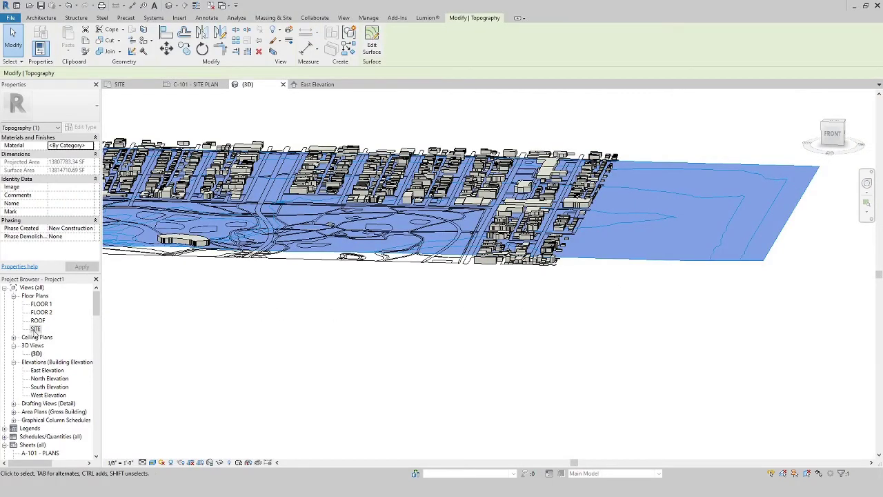
double_click(35, 329)
scroll(435, 331, "up", 2)
left_click(702, 338)
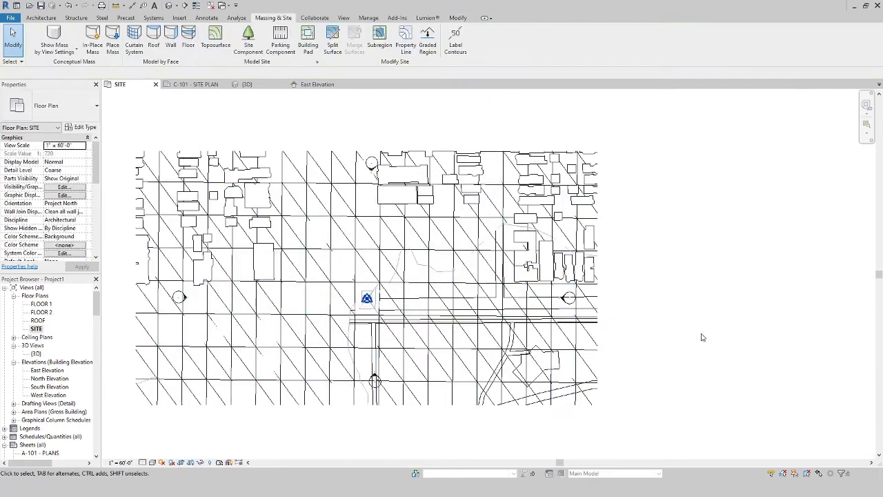
scroll(703, 337, "down", 2)
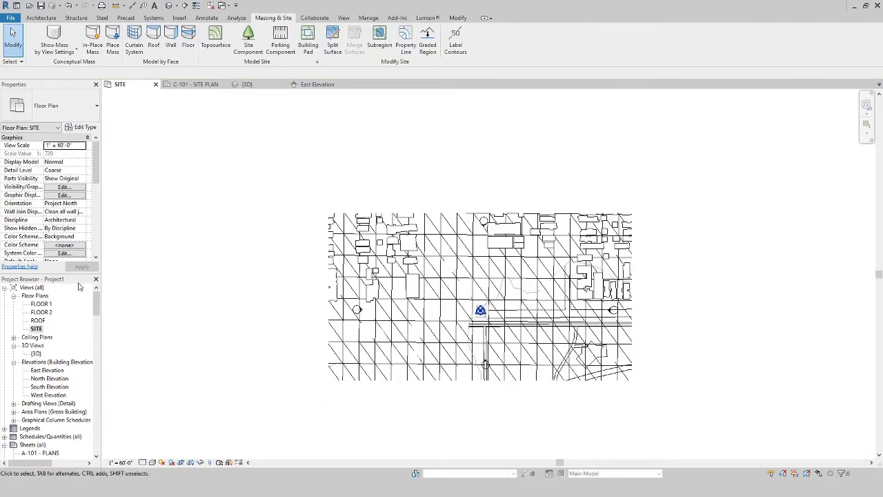
Reveal the hidden elements in the 3D view, delete the imported TERRAIN SITE.dwg, and leave the reveal mode
double_click(36, 354)
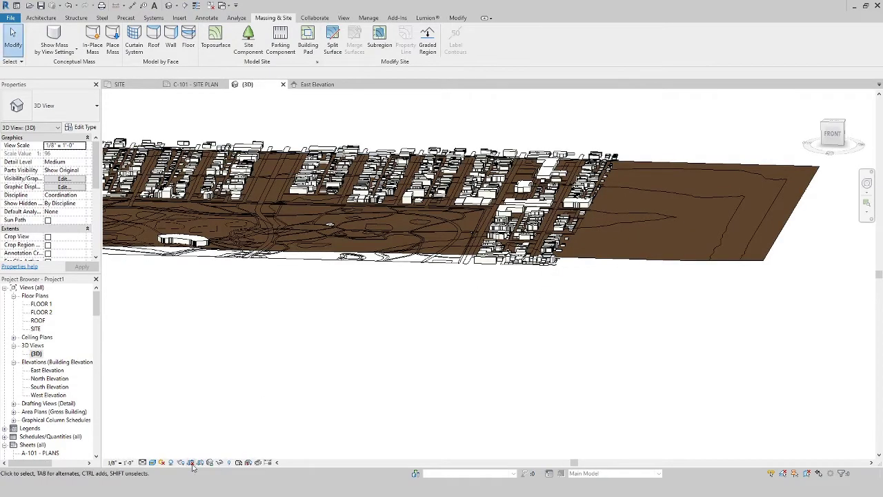
left_click(238, 463)
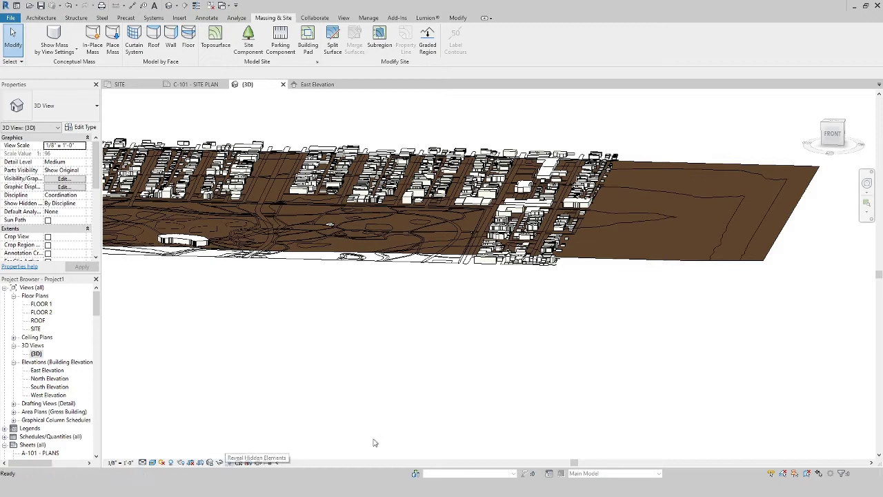
left_click(679, 258)
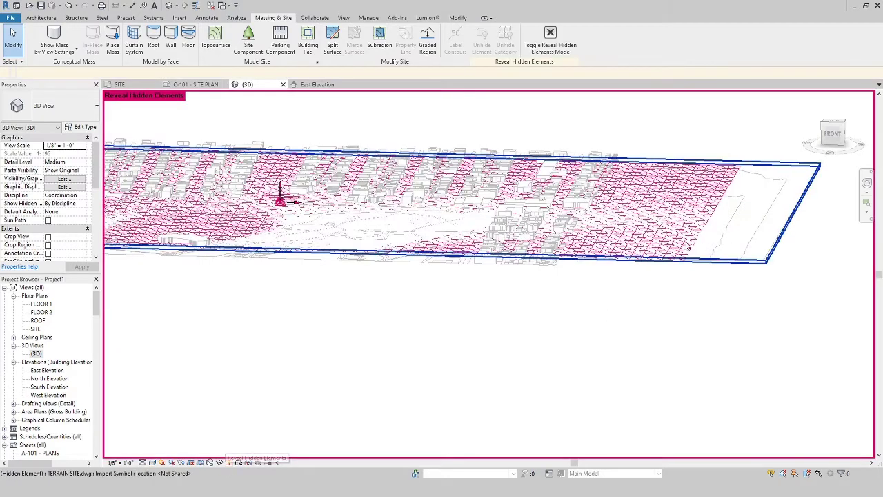
left_click(733, 178)
scroll(621, 269, "down", 2)
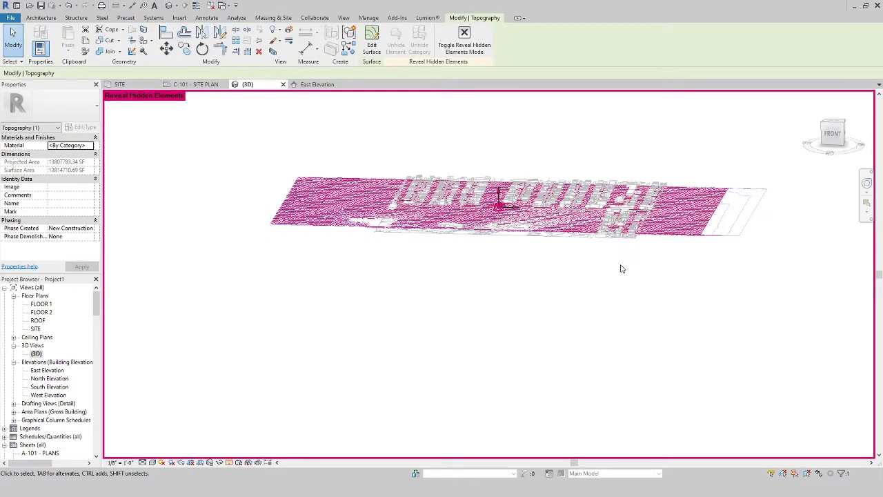
middle_click_drag(621, 268, 566, 308, "shift")
left_click(331, 249)
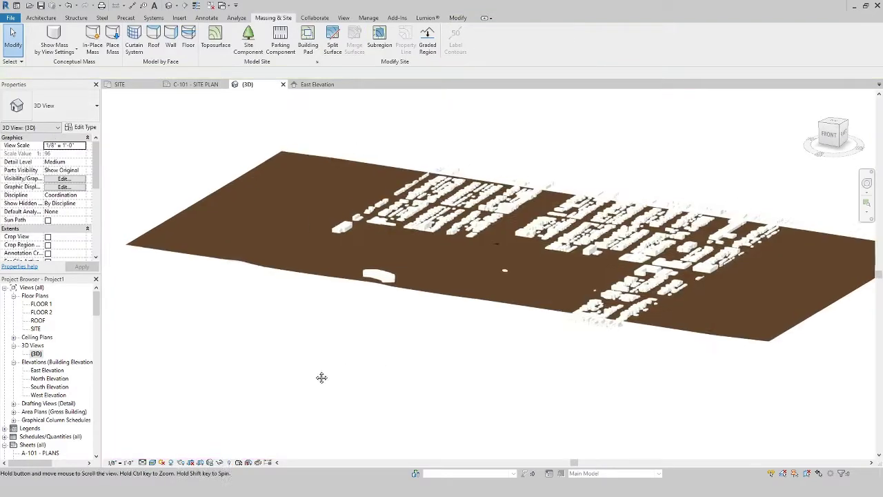
middle_click_drag(322, 377, 259, 388)
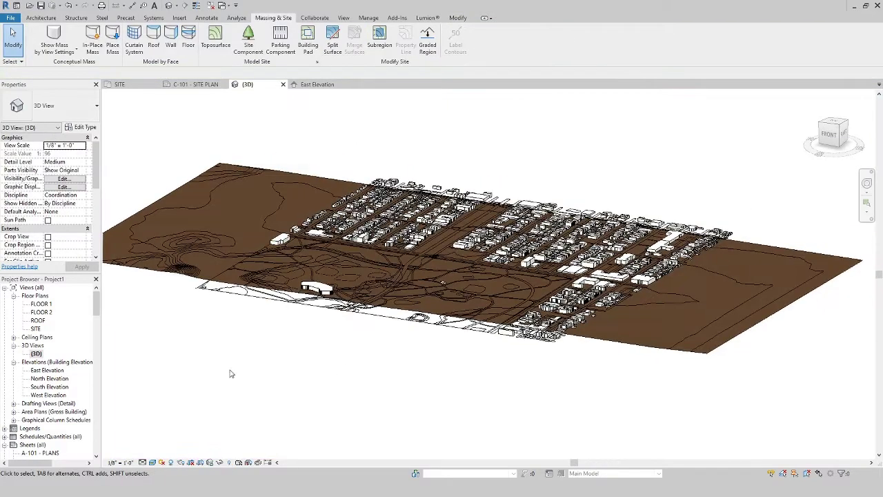
Override the toposurface's graphics by element in the SITE floor plan, setting its surface transparency to 100
double_click(35, 329)
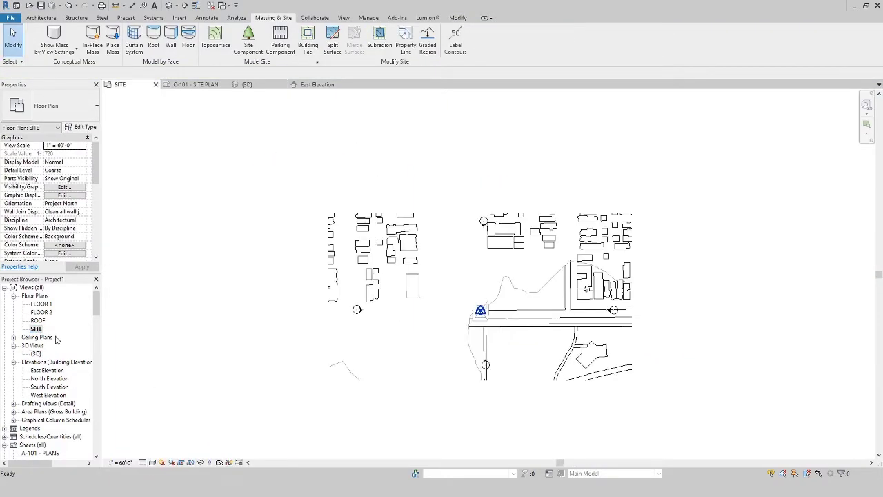
scroll(525, 299, "up", 2)
left_click(524, 299)
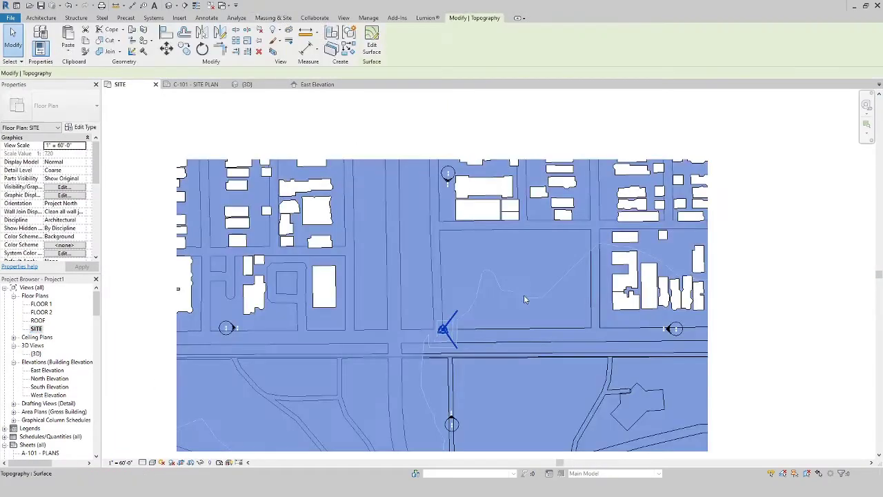
scroll(455, 265, "down", 2)
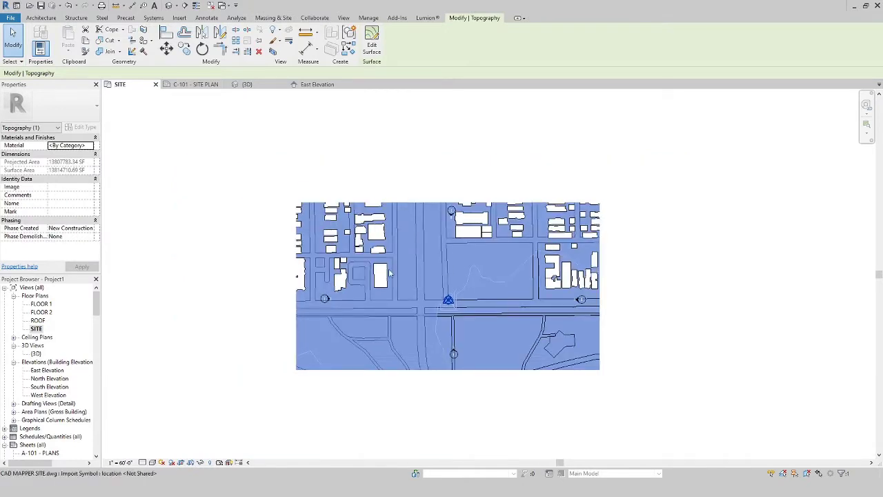
right_click(480, 276)
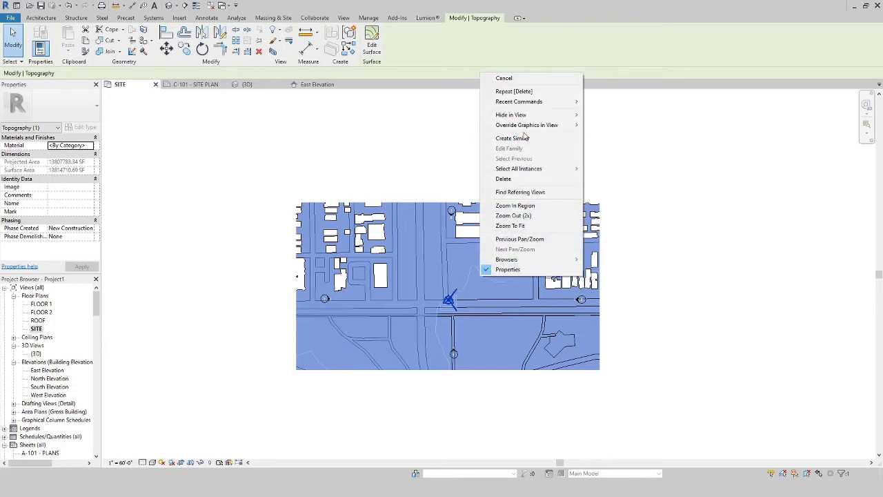
mouse_move(557, 129)
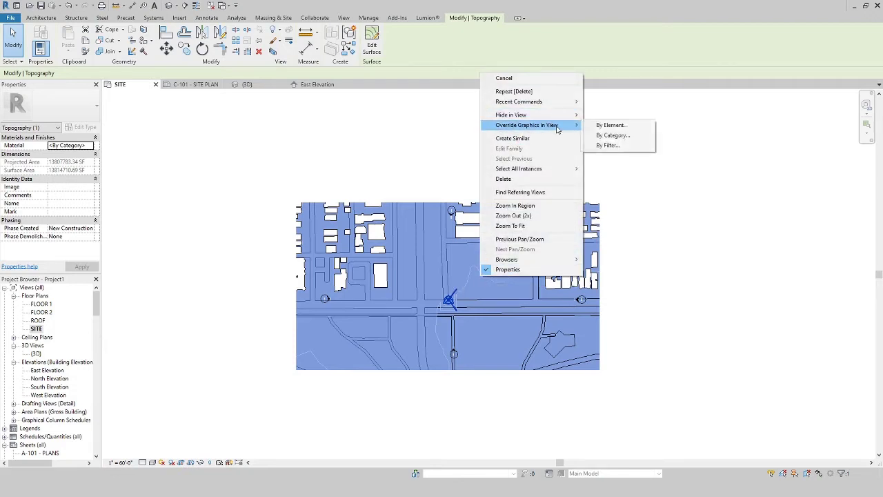
left_click(607, 125)
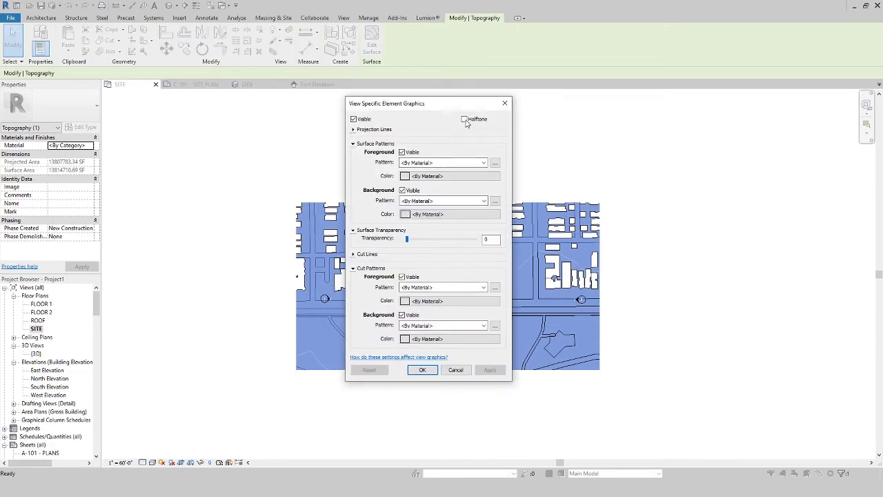
left_click_drag(407, 239, 475, 240)
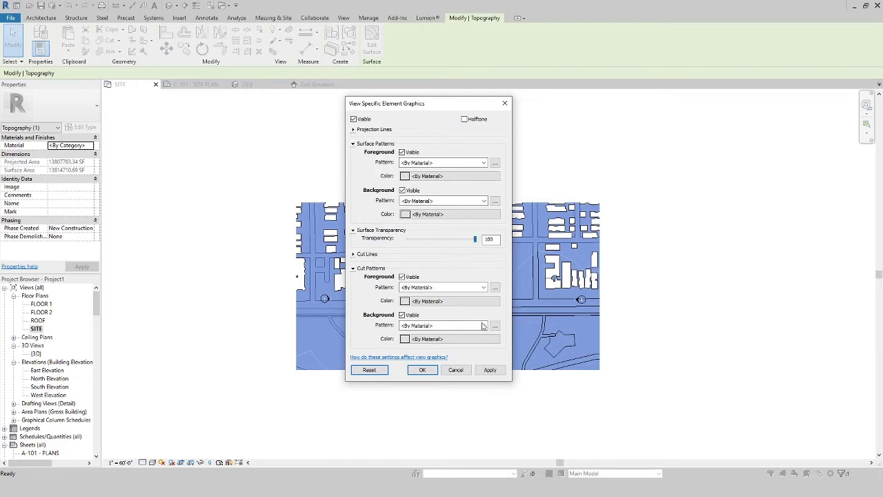
left_click(490, 370)
left_click(423, 369)
left_click(676, 326)
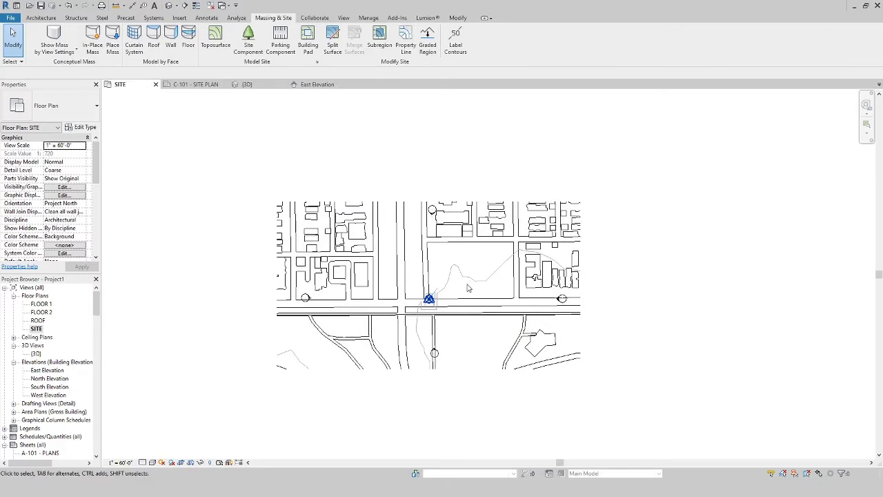
scroll(459, 284, "up", 2)
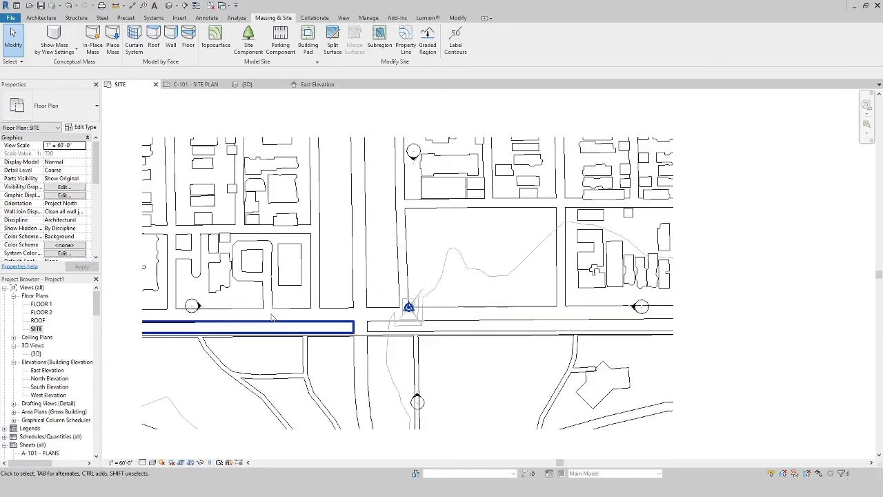
scroll(457, 268, "down", 2)
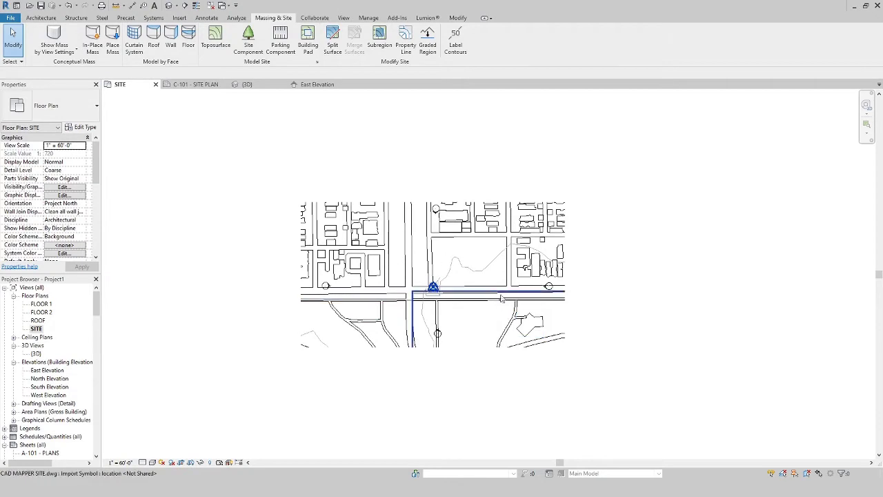
scroll(478, 273, "up", 2)
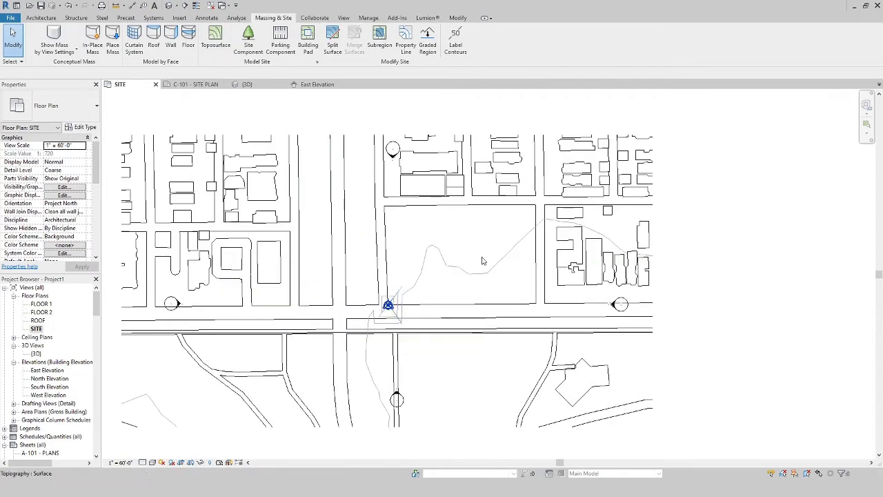
scroll(461, 278, "down", 1)
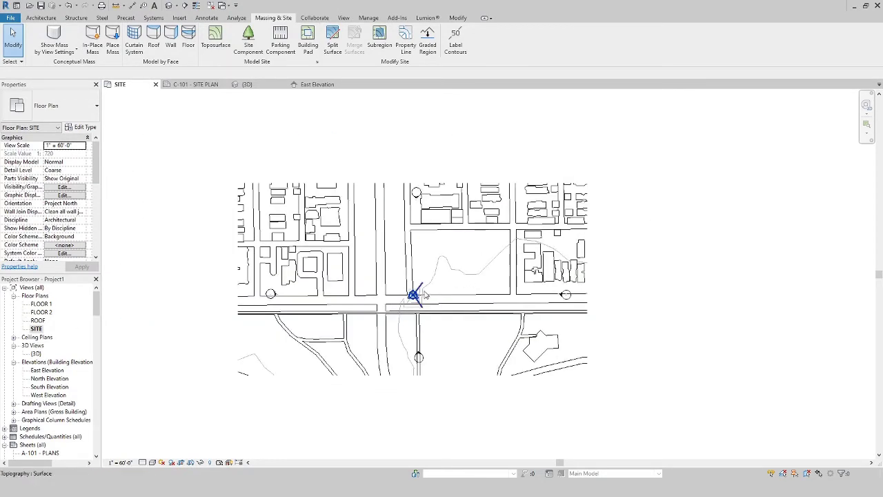
scroll(423, 296, "up", 2)
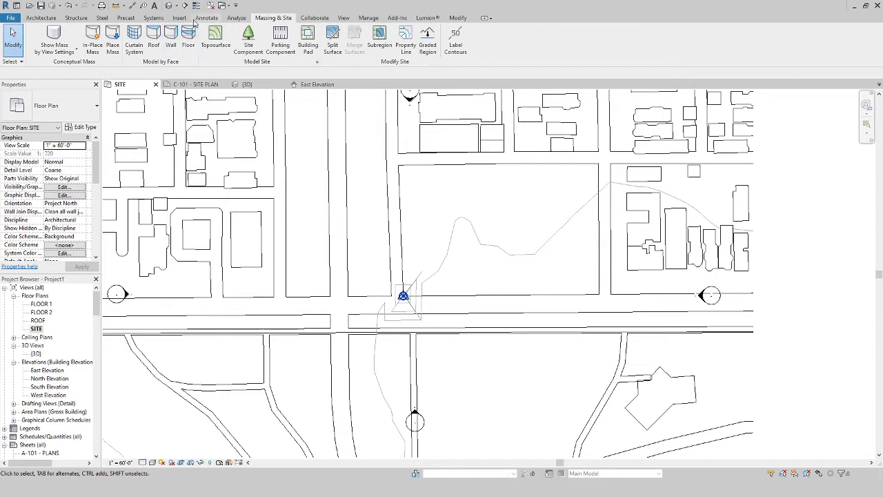
From the 3D view, set the toposurface contour line interval to 1' 0" in the site settings
left_click(169, 6)
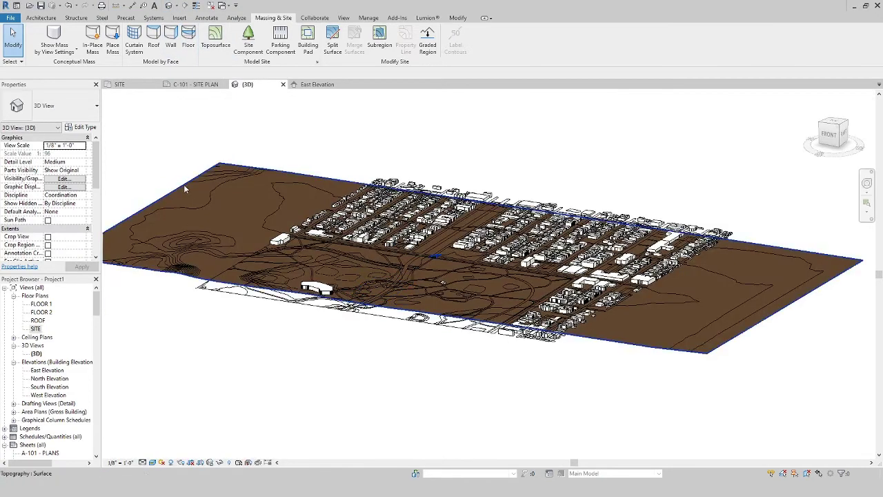
left_click(253, 294)
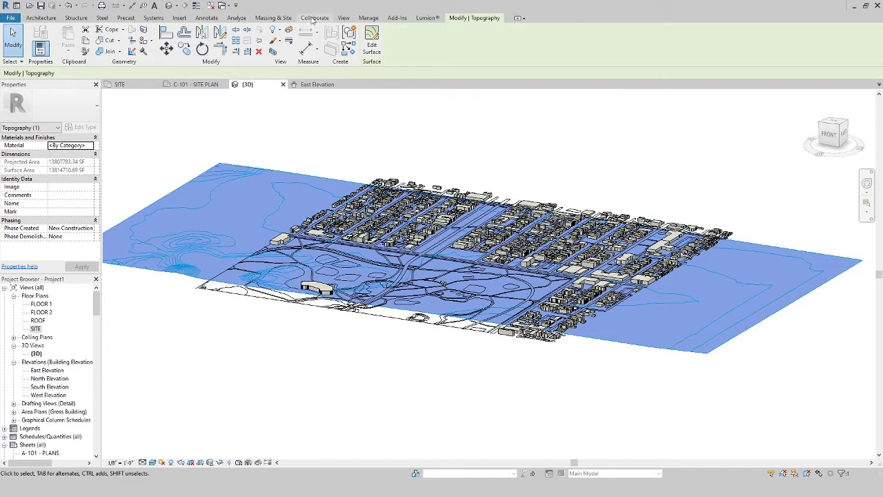
left_click(281, 19)
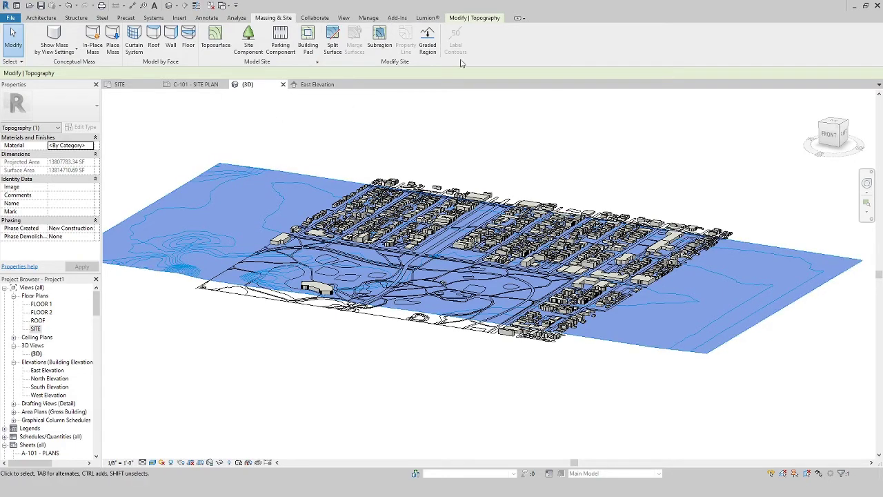
left_click(317, 62)
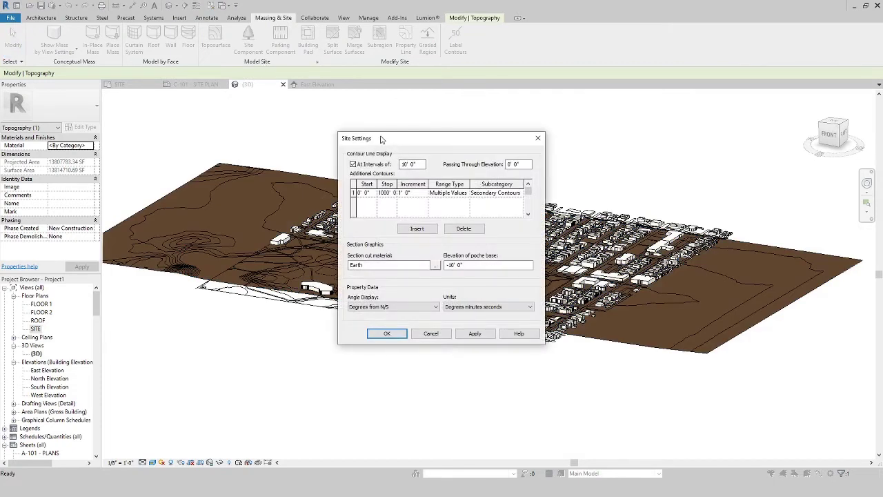
left_click_drag(381, 139, 252, 120)
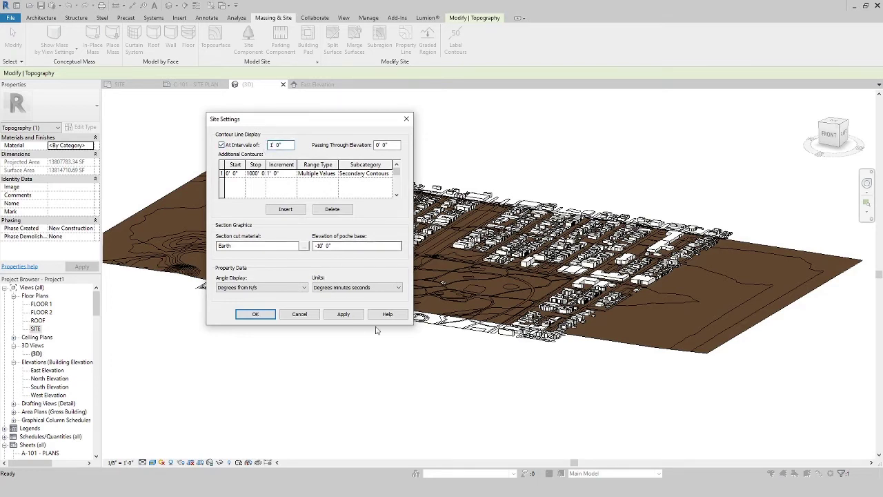
left_click(343, 315)
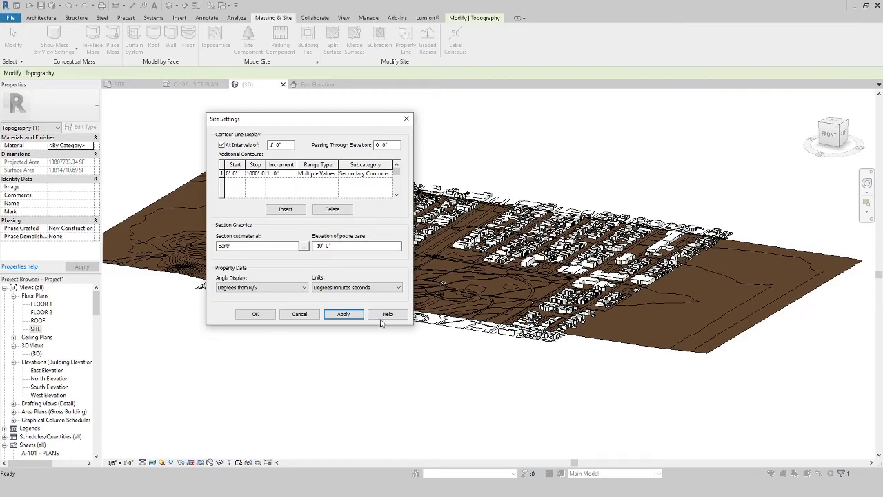
left_click(234, 174)
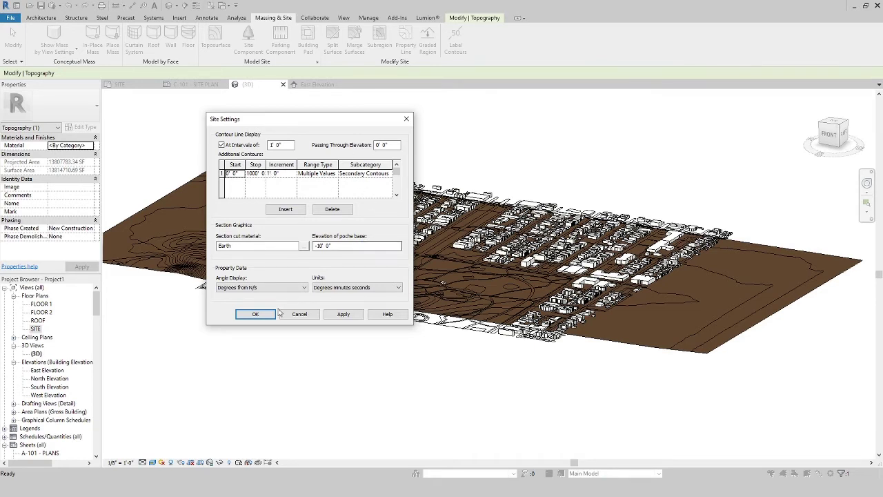
left_click(340, 316)
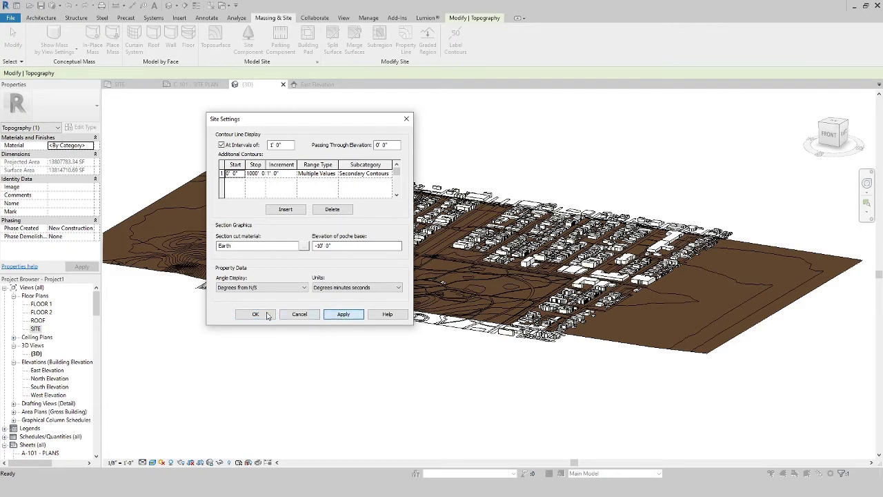
left_click(255, 314)
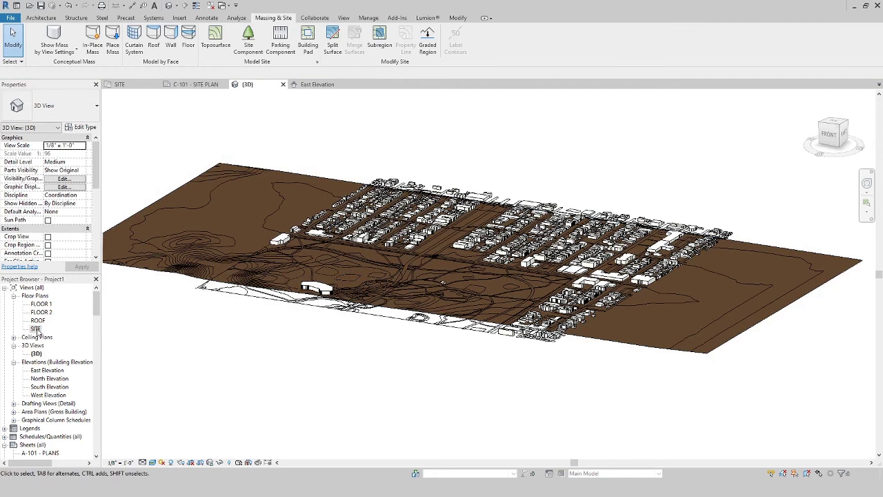
From the SITE floor plan, set the contour line interval to 4" in the site settings and check the contours in plan and 3D
double_click(36, 329)
scroll(407, 297, "down", 2)
middle_click_drag(475, 350, 412, 295)
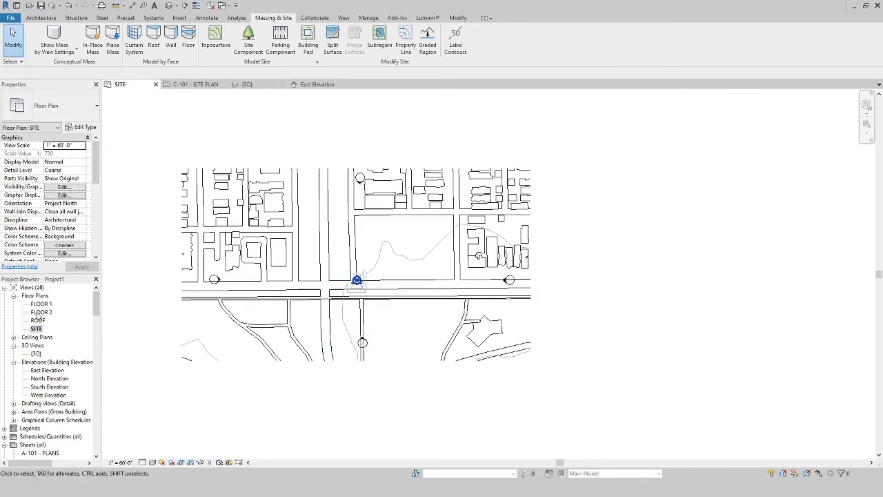
left_click(318, 61)
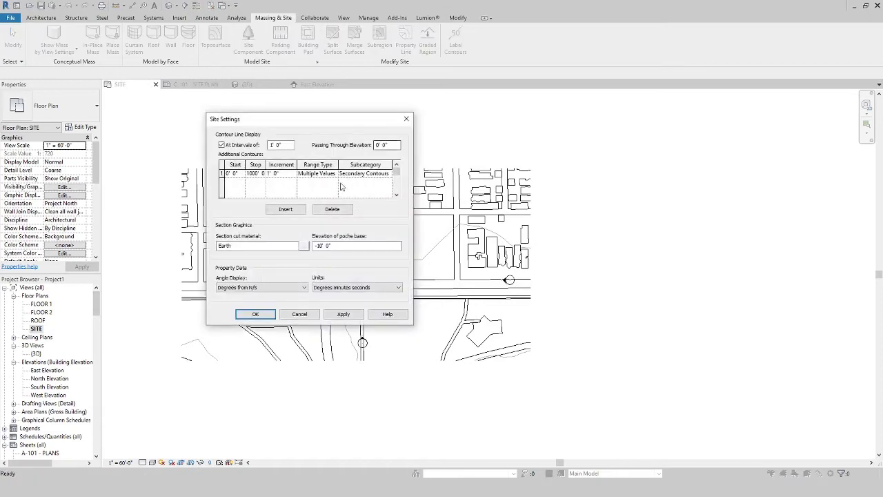
left_click_drag(304, 121, 561, 89)
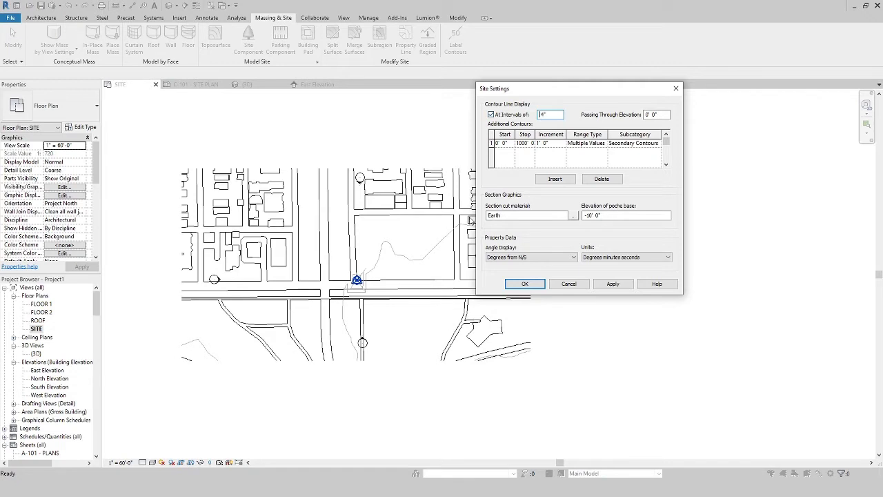
left_click(536, 285)
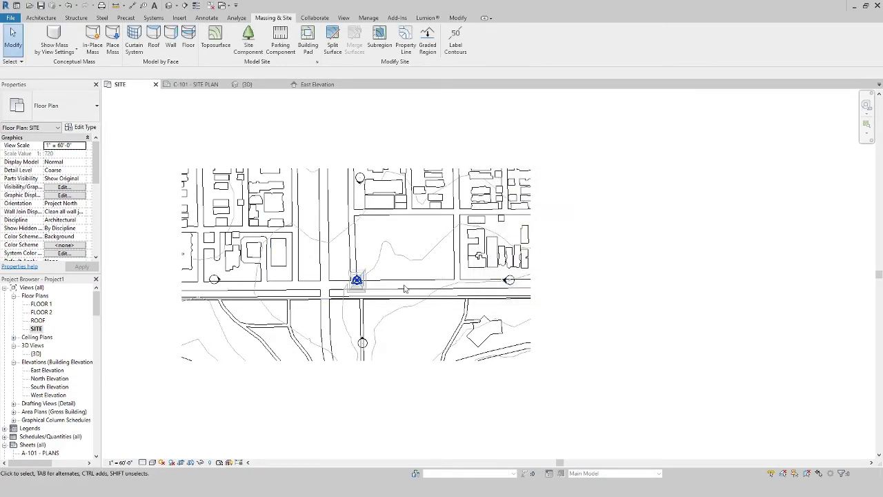
scroll(356, 283, "up", 5)
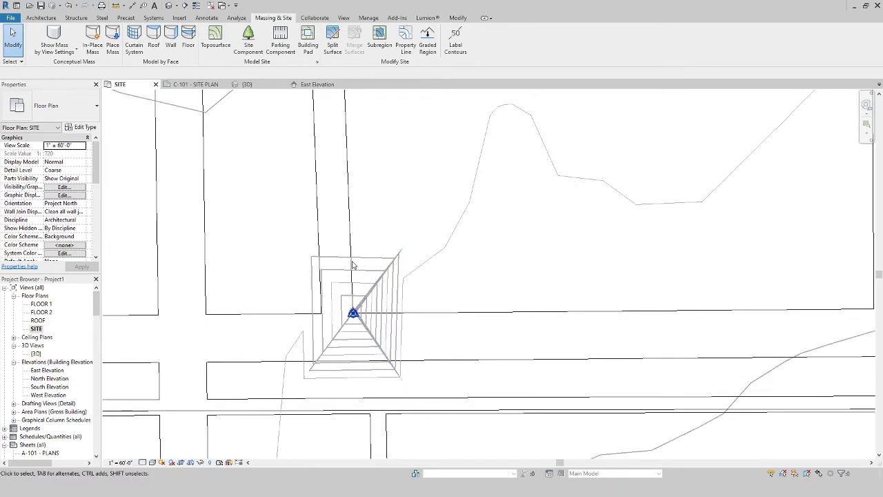
scroll(322, 257, "down", 5)
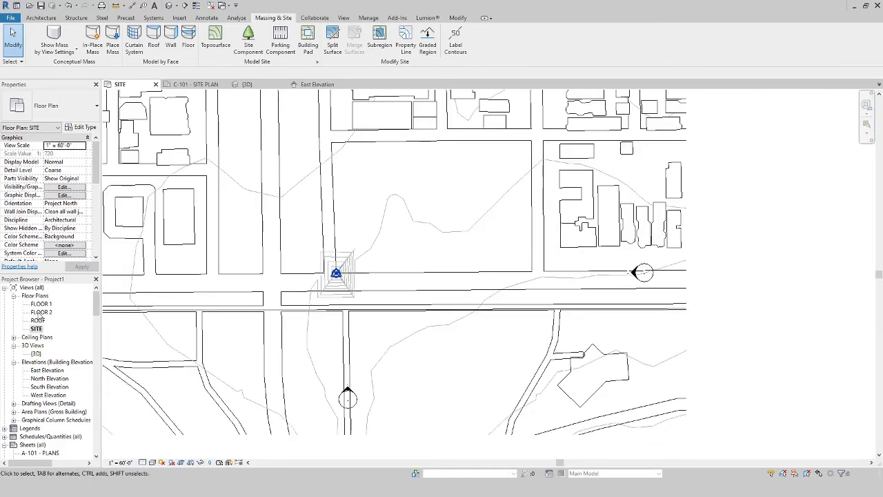
left_click(169, 5)
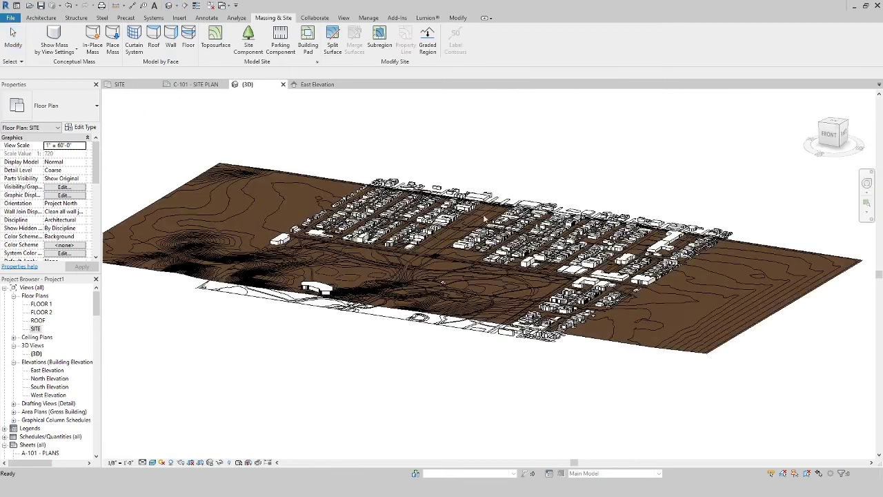
In the SITE floor plan, edit the toposurface to delete the five elevation points around the site's base point marker and finish the surface
left_click(247, 174)
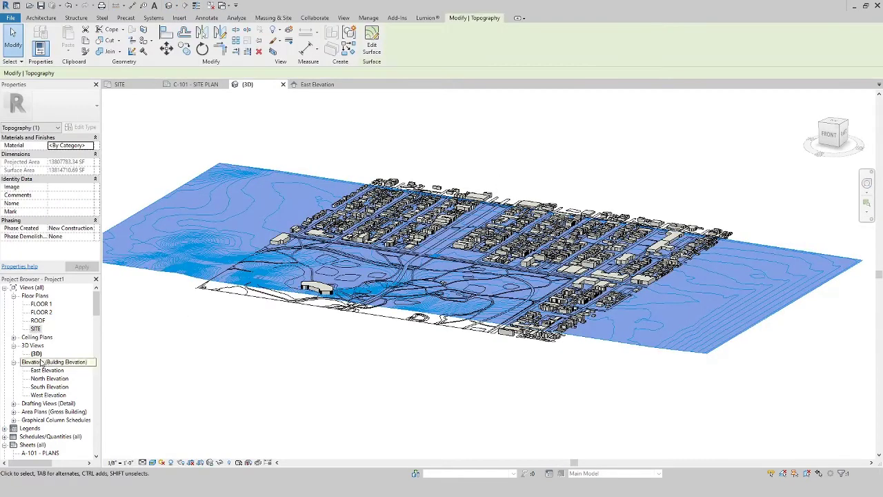
double_click(35, 329)
scroll(362, 363, "down", 3)
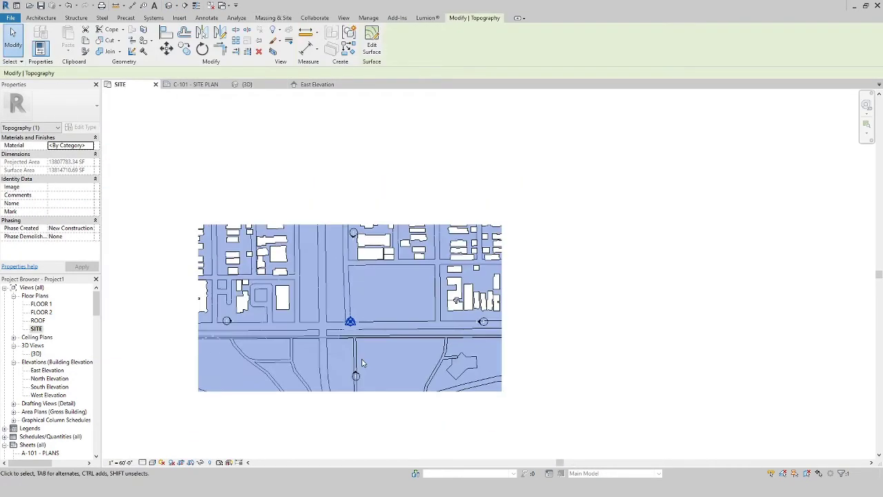
left_click(490, 184)
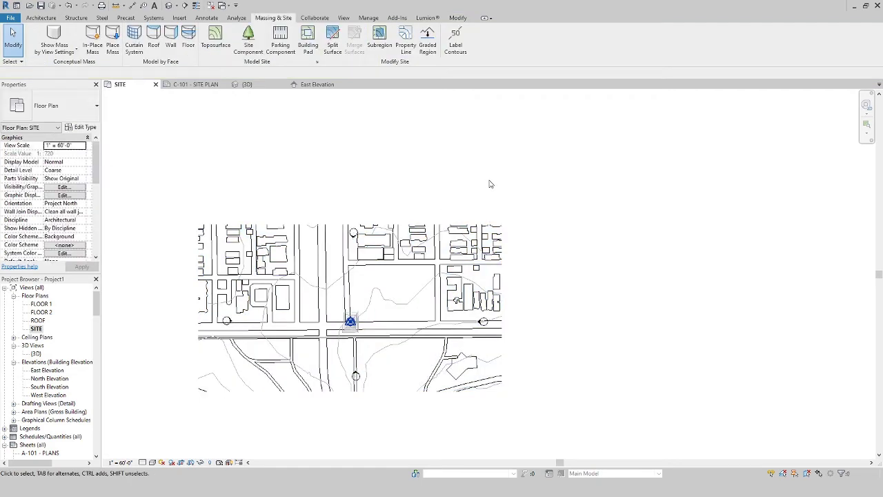
left_click(490, 185)
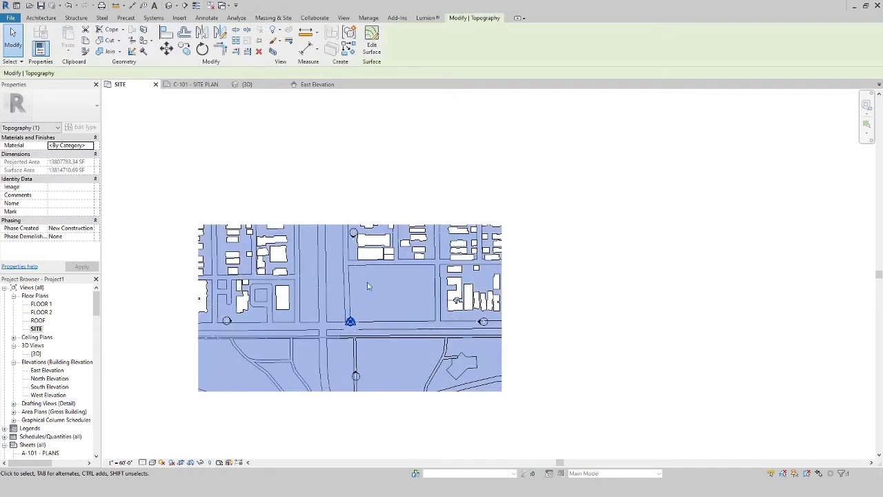
scroll(363, 286, "up", 3)
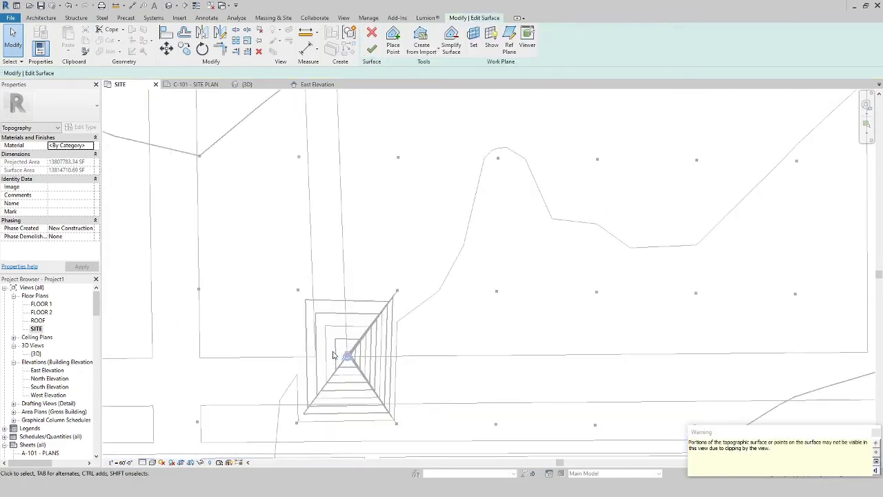
left_click_drag(288, 284, 420, 429)
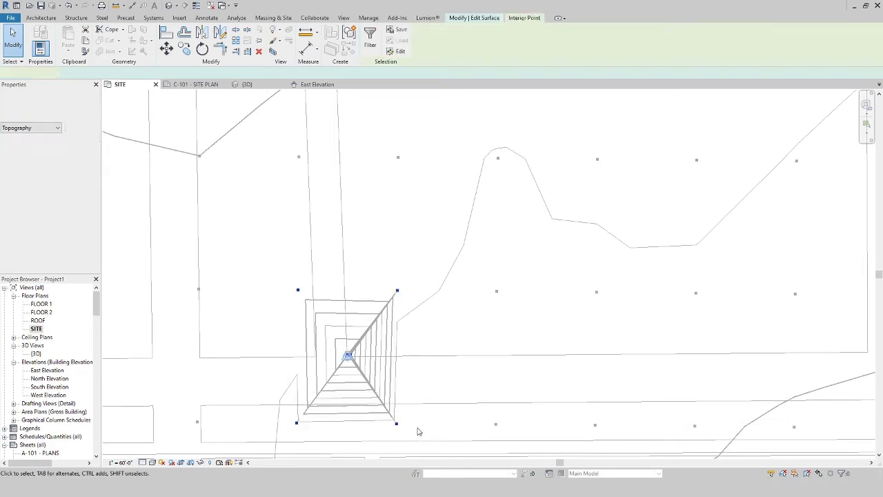
key("Delete")
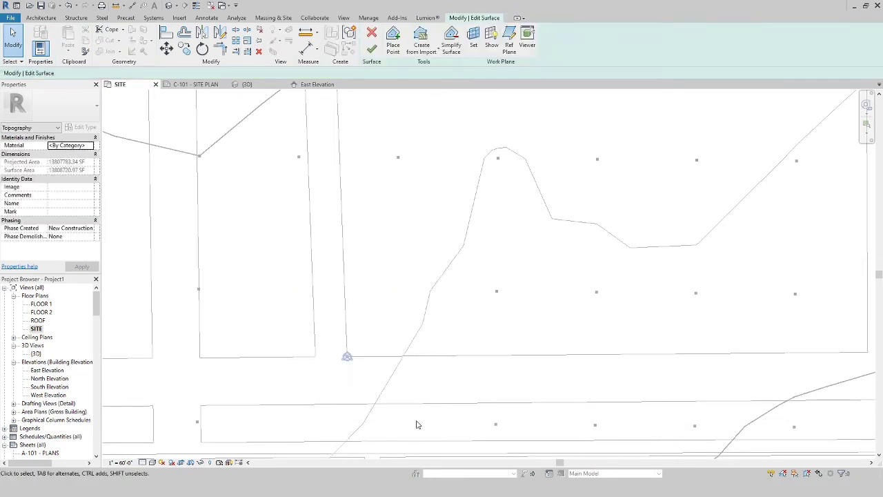
scroll(376, 391, "down", 4)
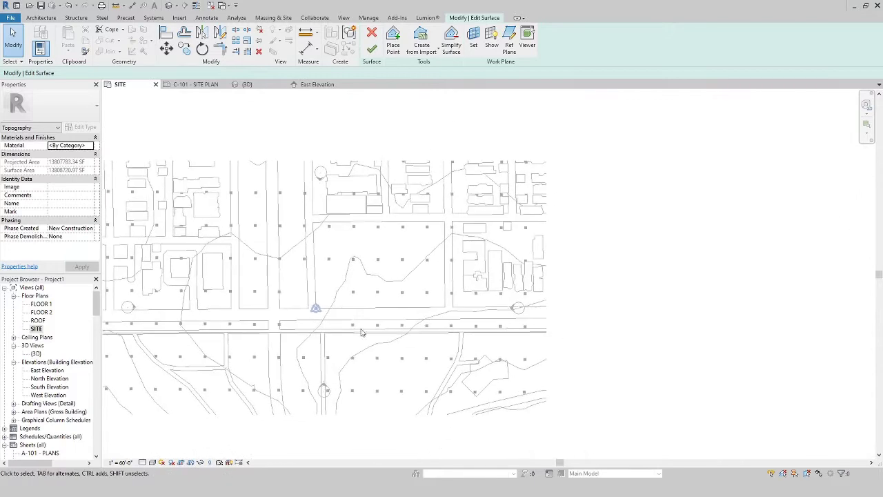
left_click(372, 49)
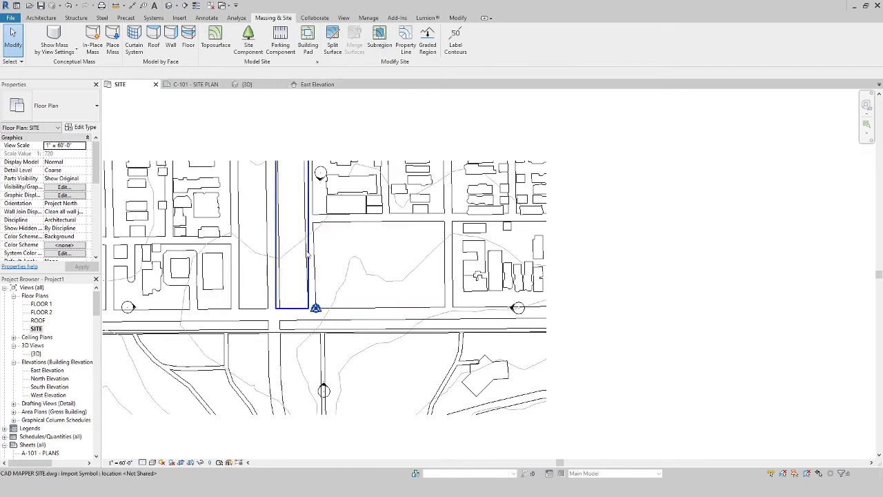
Check the toposurface in 3D, then label the SITE plan's contours along a diagonal line from the northwest corner to the southeast edge
left_click(173, 5)
left_click(222, 184)
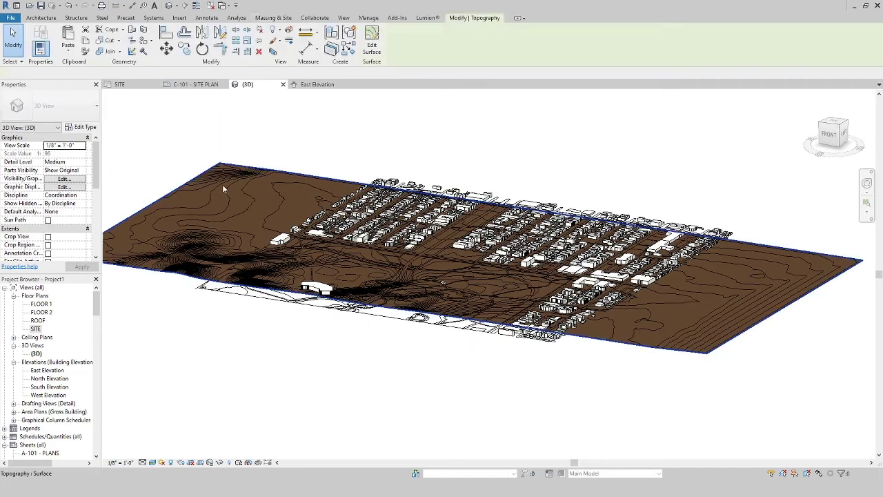
double_click(36, 329)
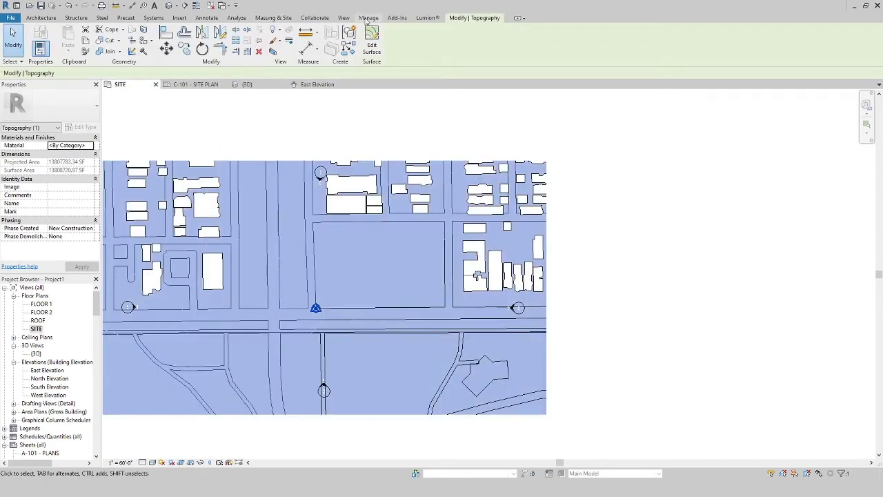
left_click(272, 17)
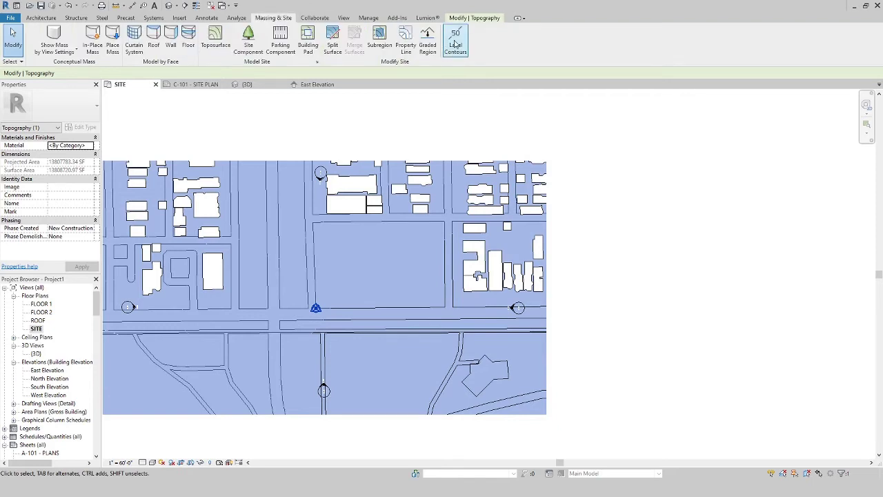
left_click(455, 40)
scroll(320, 193, "down", 2)
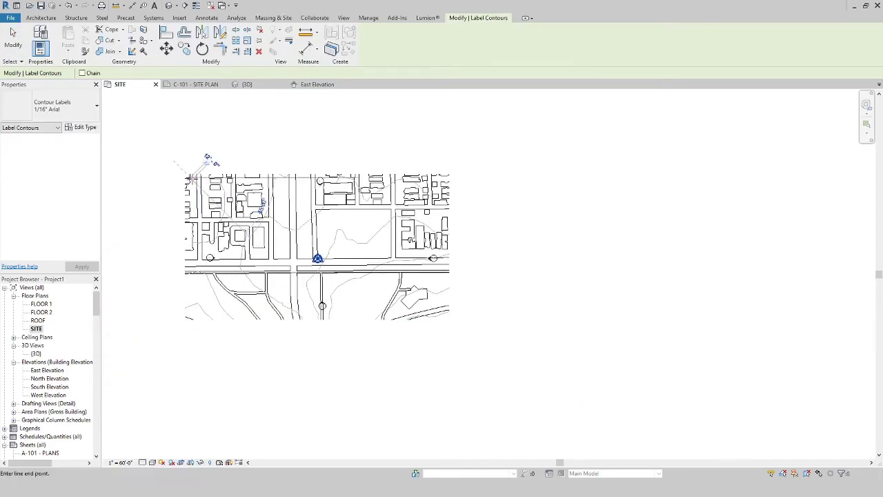
left_click(201, 159)
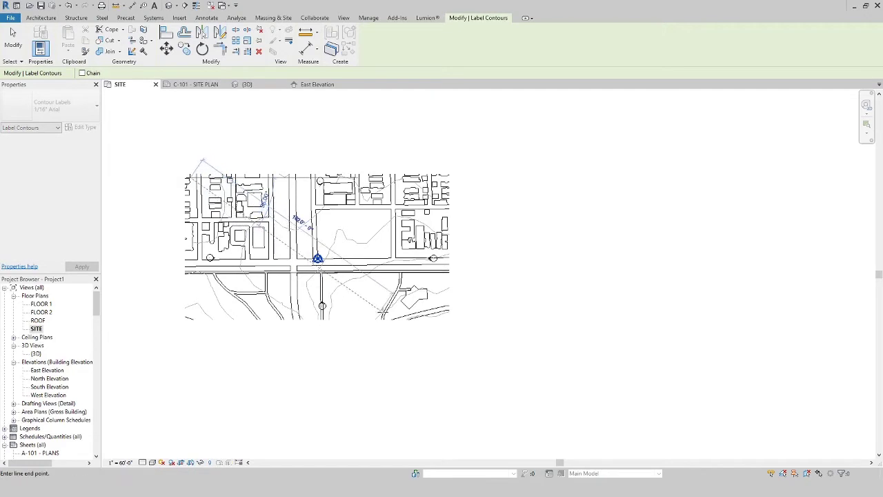
left_click(417, 316)
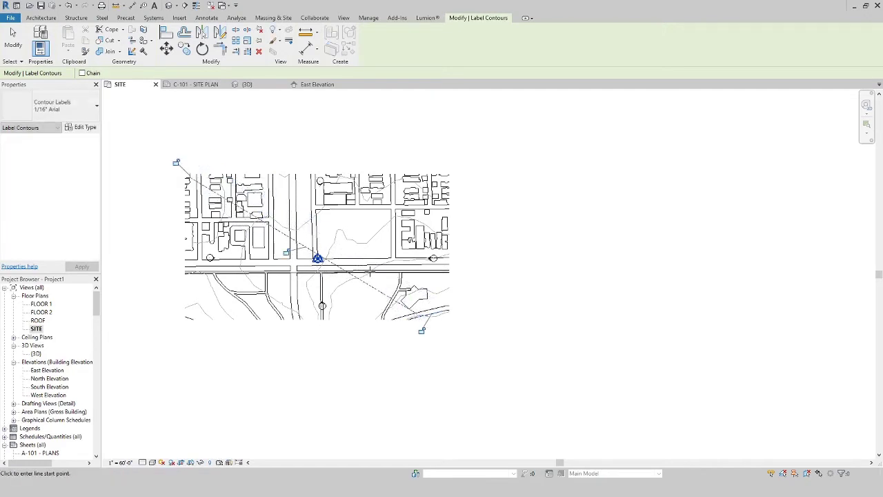
Add two more contour label lines, one diagonally across the empty lot to the east edge and one down the plan's west side
left_click(288, 173)
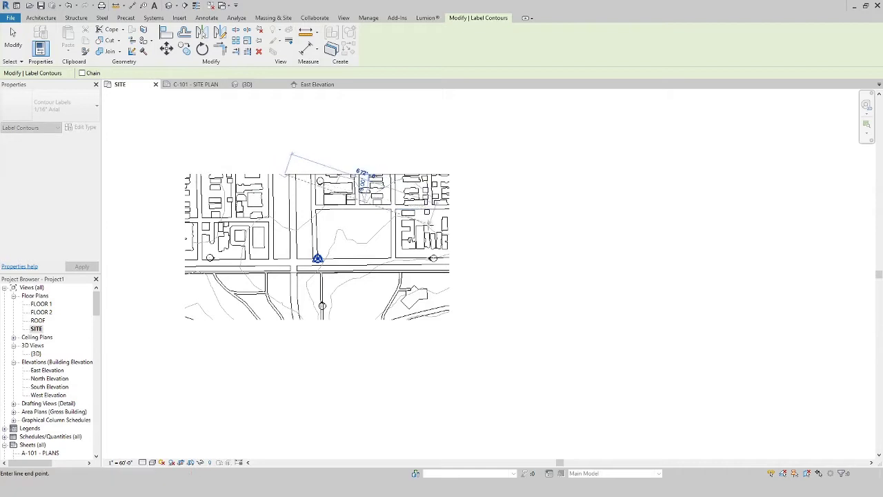
left_click(449, 256)
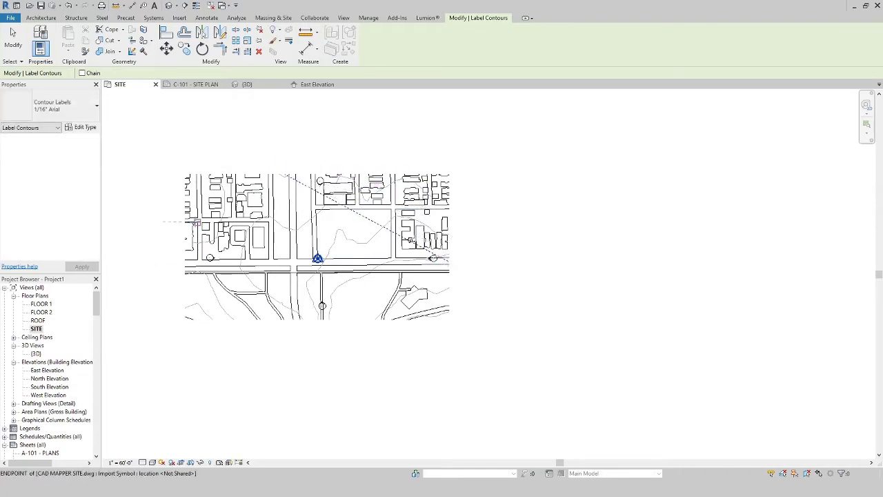
left_click(198, 222)
left_click(188, 316)
scroll(178, 230, "up", 5)
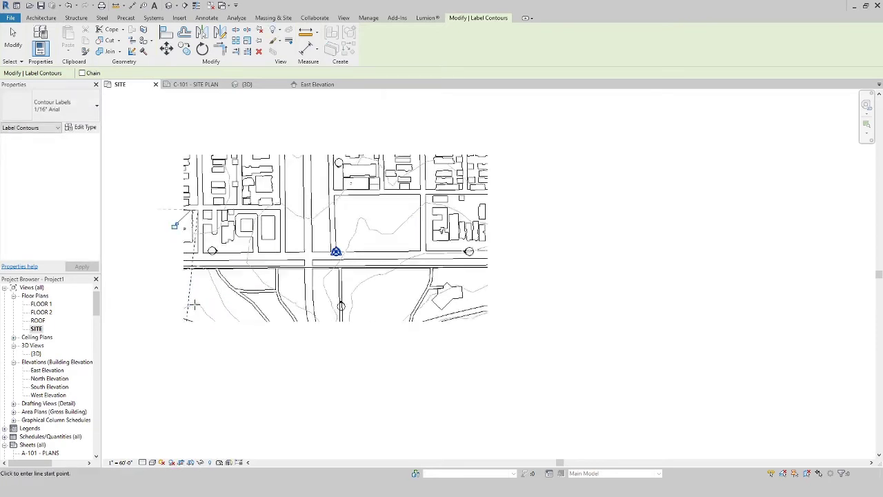
scroll(178, 302, "up", 2)
scroll(217, 310, "down", 6)
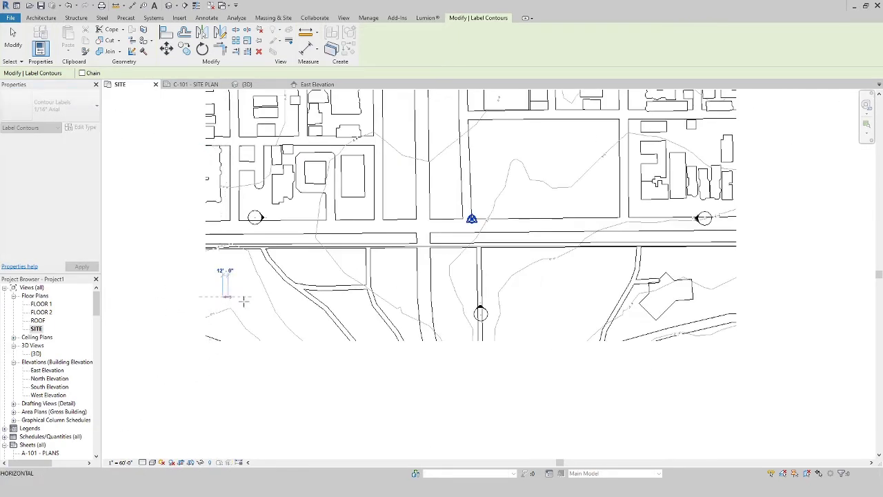
key("Escape")
key("Escape")
Examine the contour elevation labels on the plan's west side and select the contour label beside the westernmost building
scroll(255, 202, "down", 1)
scroll(255, 202, "up", 5)
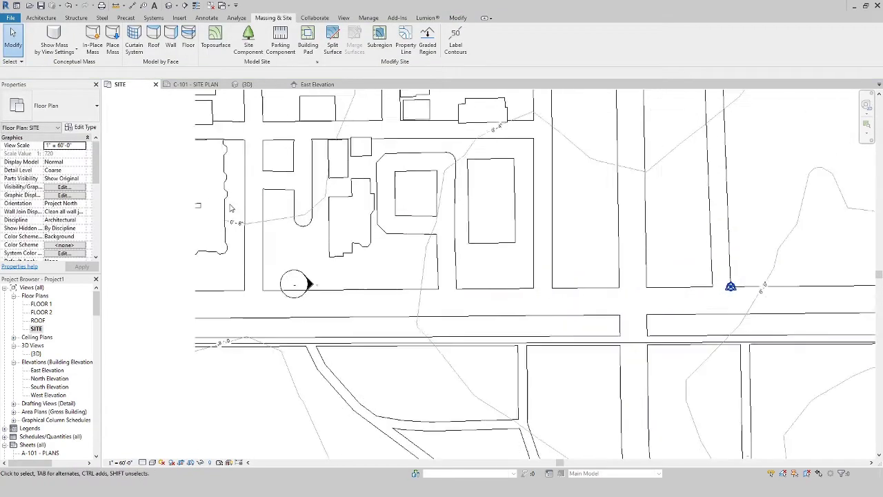
scroll(248, 239, "down", 2)
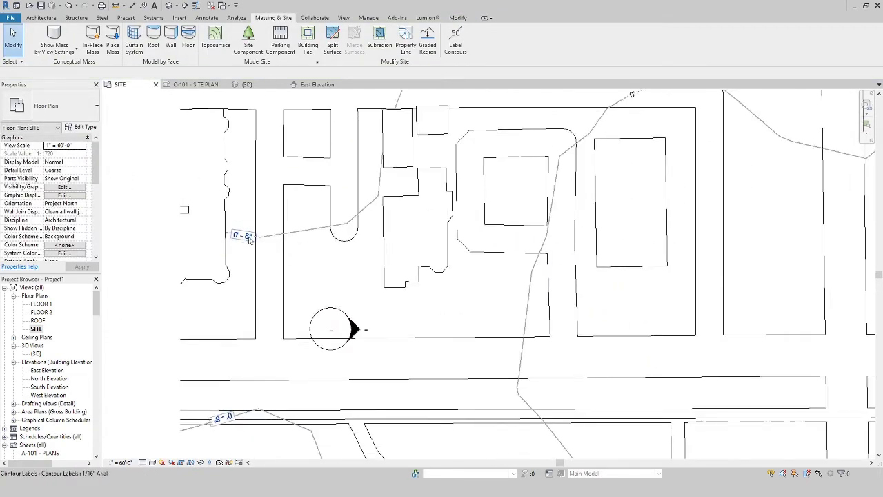
scroll(248, 239, "up", 3)
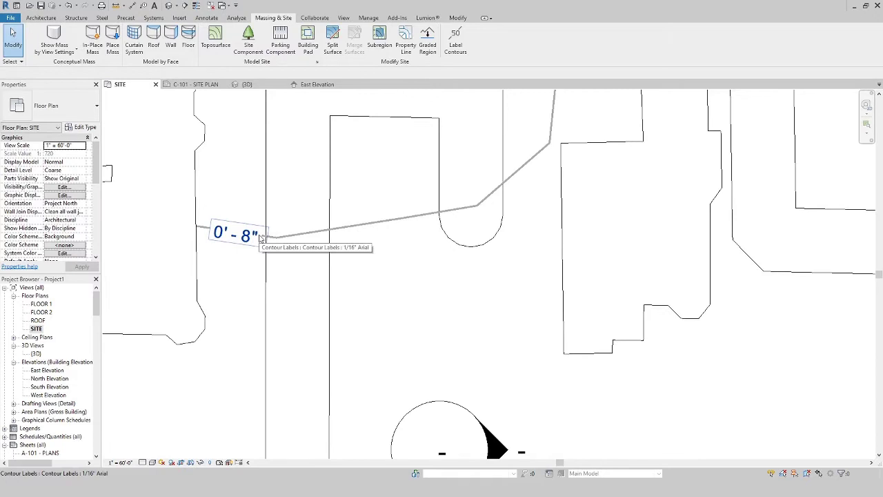
left_click(255, 236)
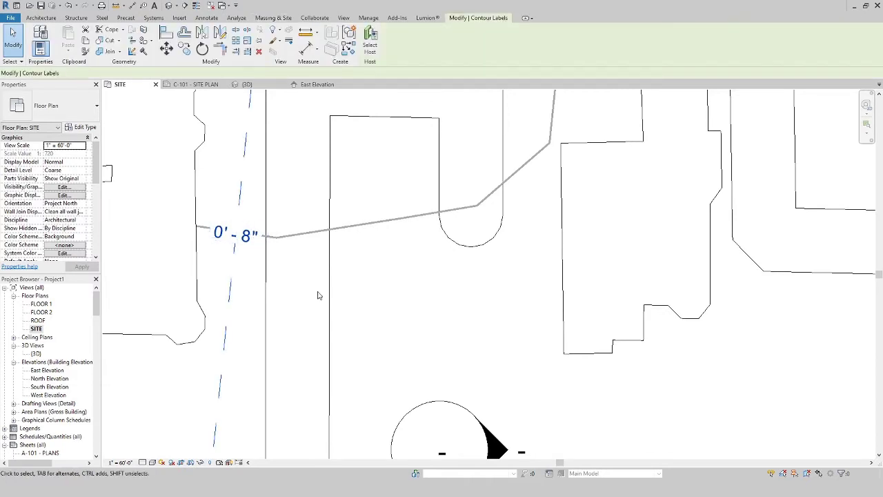
scroll(324, 296, "down", 2)
scroll(333, 295, "down", 2)
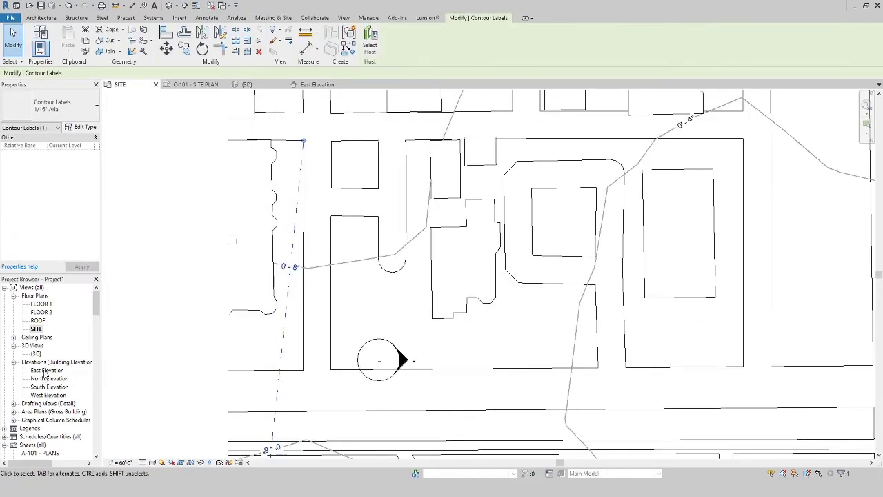
Open the East Elevation, clear the selection, and reveal the hidden elements around the project base point
double_click(47, 371)
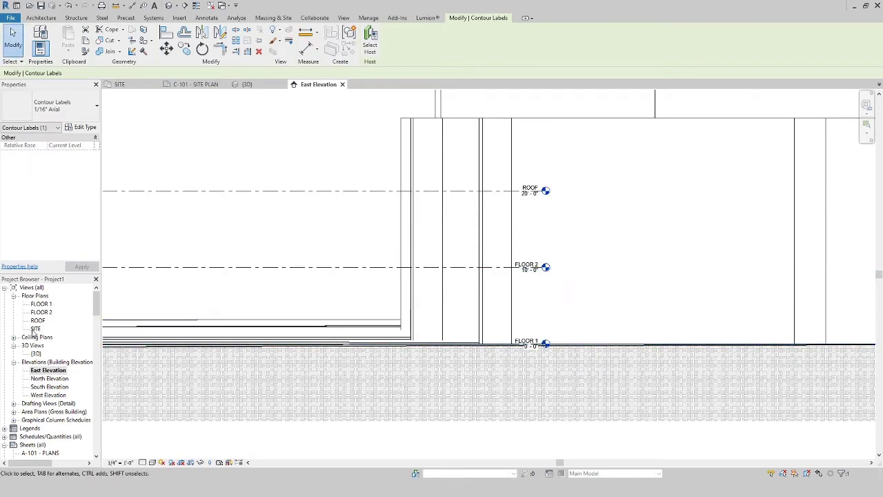
scroll(479, 347, "down", 5)
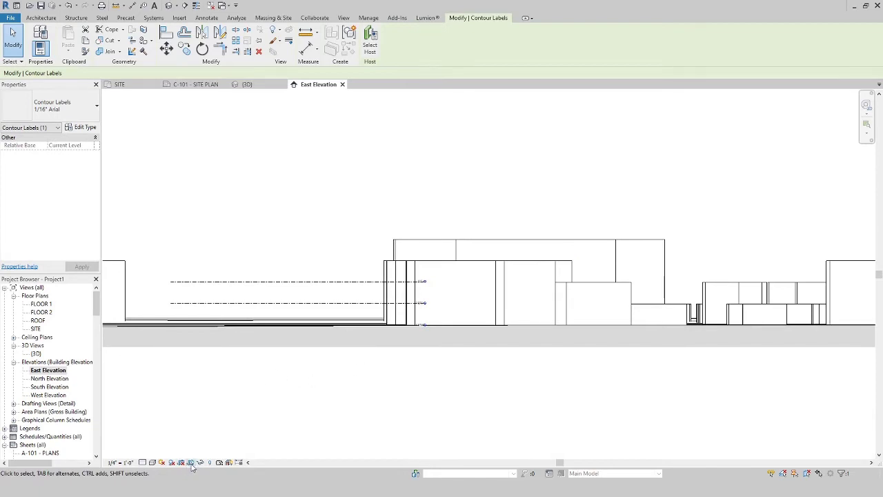
key("Escape")
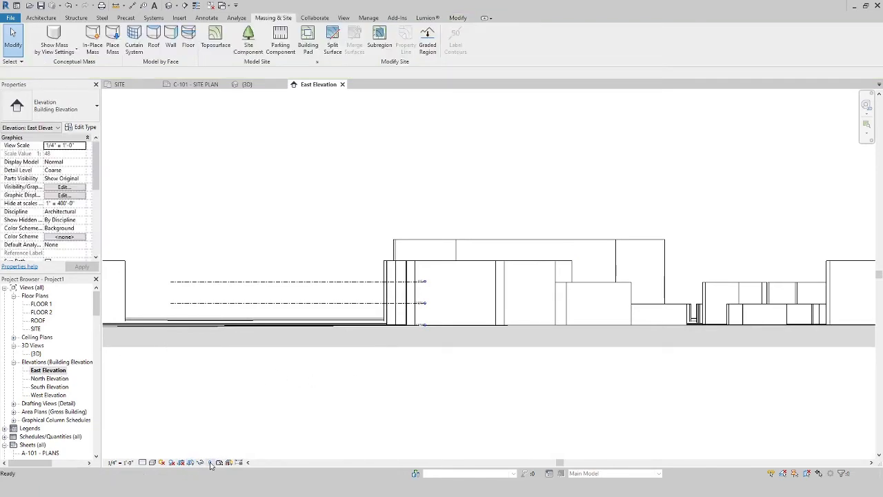
left_click(210, 462)
scroll(311, 338, "up", 4)
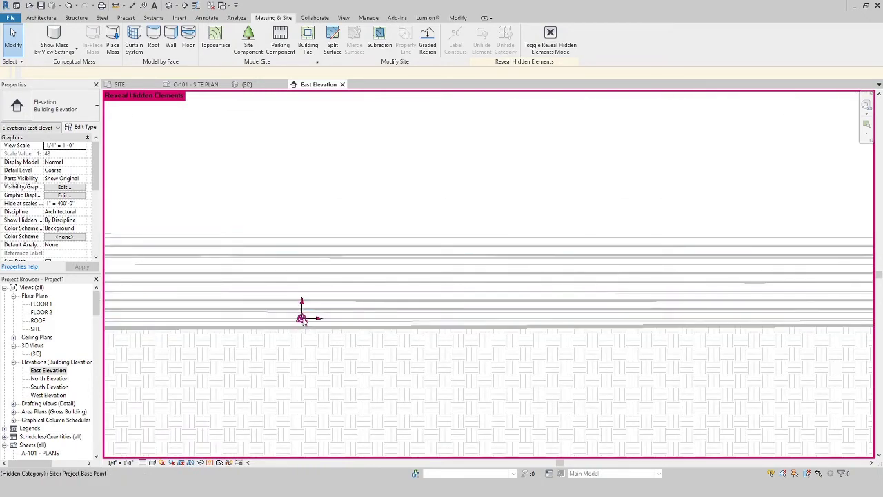
Inspect the coordinates and elevation of the project base point and the overlapping survey point against the buildings and ground
left_click(303, 320)
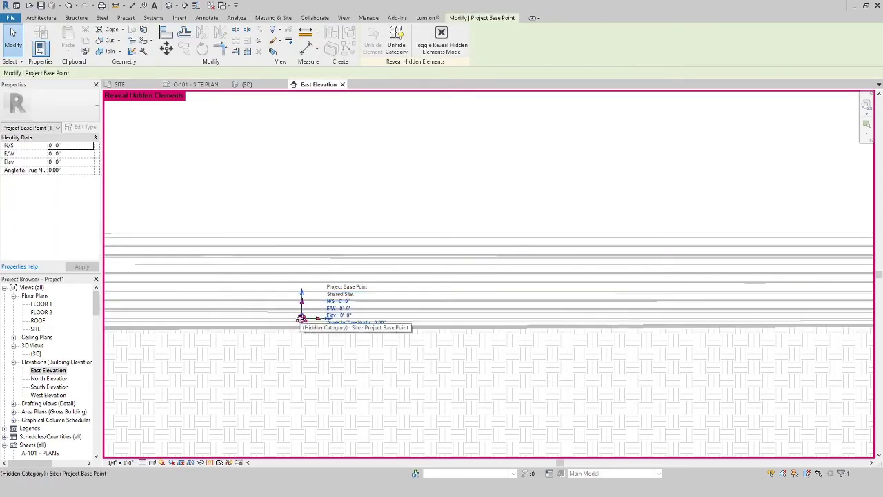
key("Tab")
left_click(302, 318)
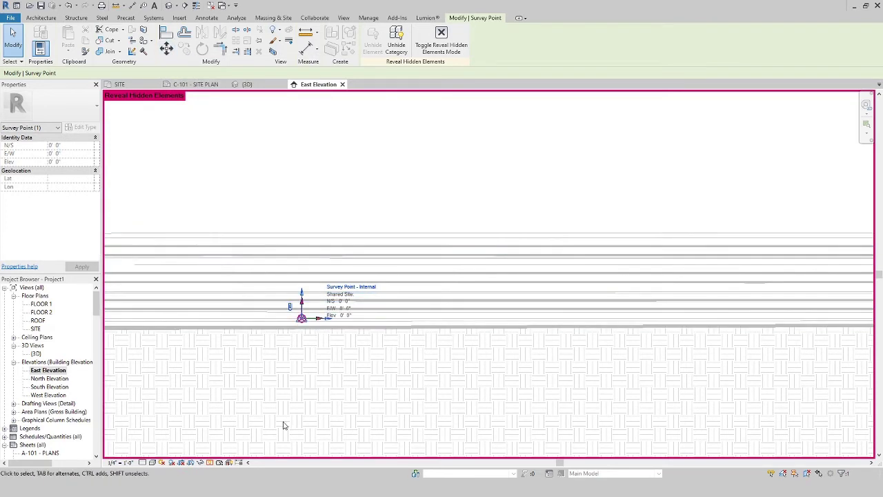
scroll(313, 361, "down", 2)
scroll(314, 364, "down", 4)
middle_click_drag(350, 403, 308, 337)
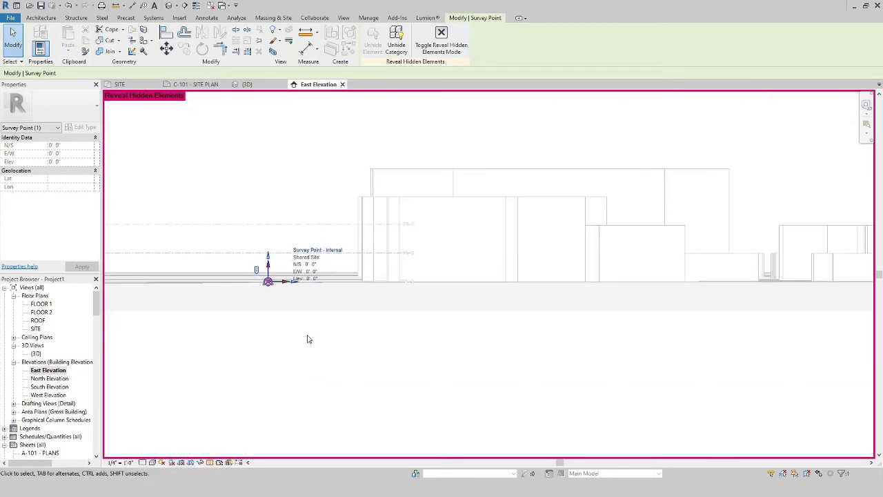
scroll(307, 338, "down", 2)
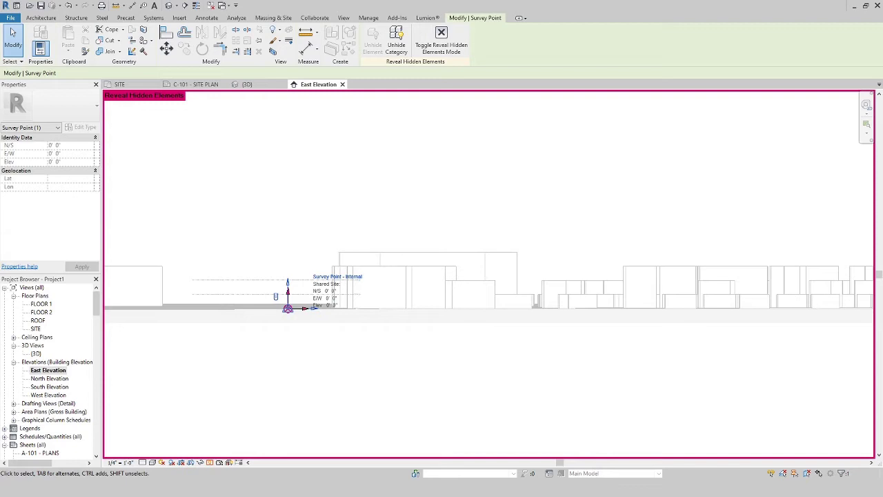
Bring the web browser with the USGS National Map page over Revit and look through the page
left_click_drag(0, 148, 396, 60)
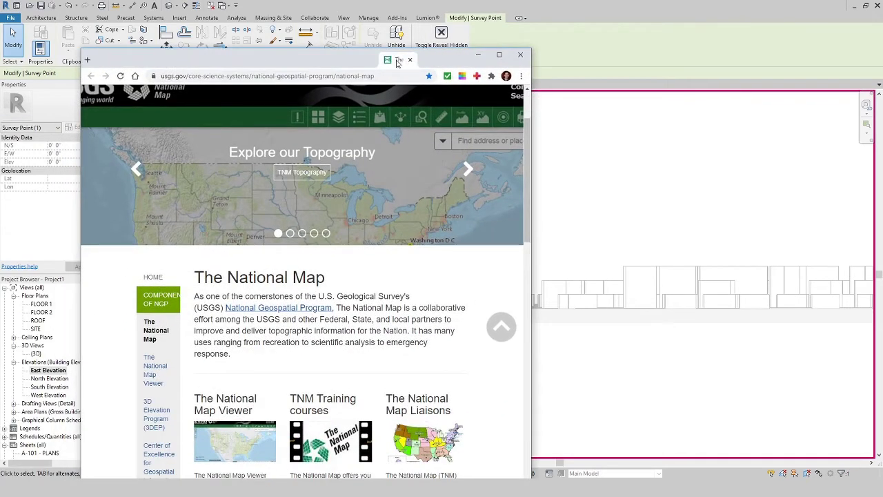
scroll(338, 308, "down", 2)
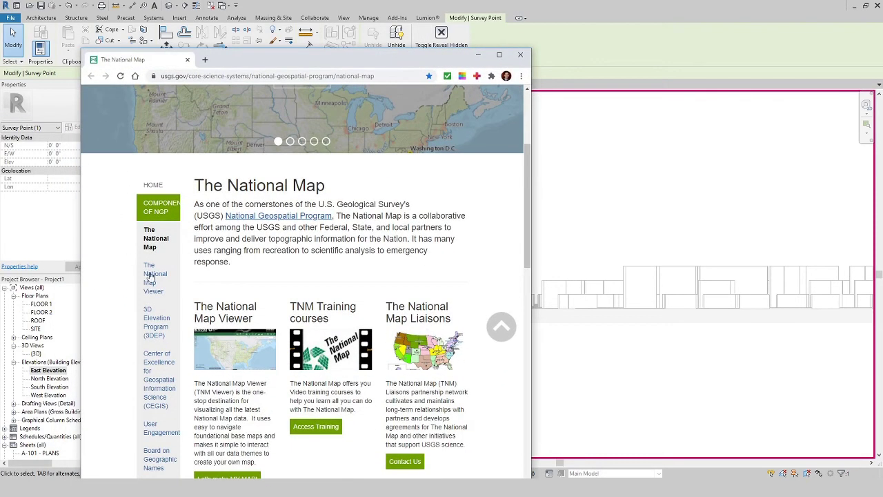
scroll(324, 311, "up", 3)
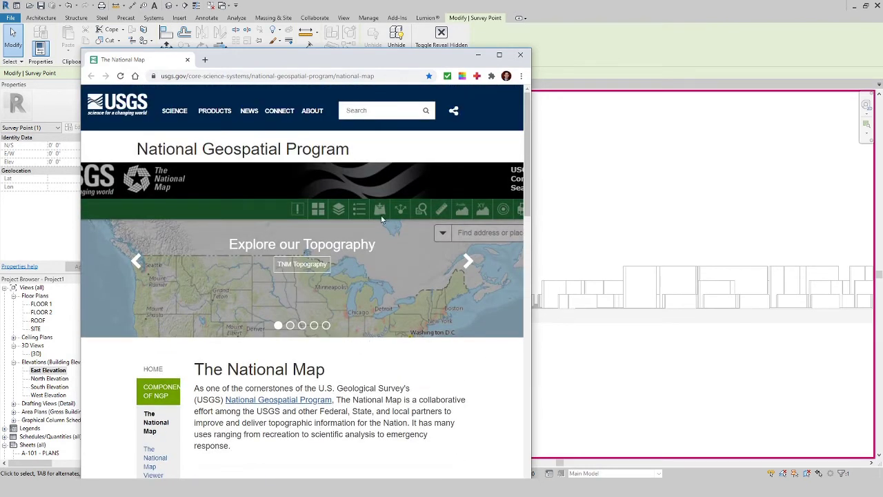
Close the National Map page and look through the advanced viewer's basemap gallery and layer list down to Elevation Contours
left_click(521, 56)
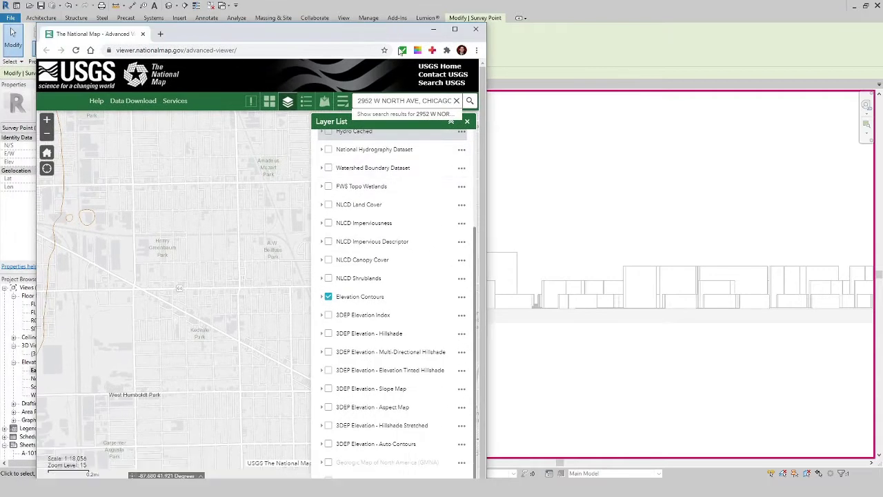
left_click(269, 101)
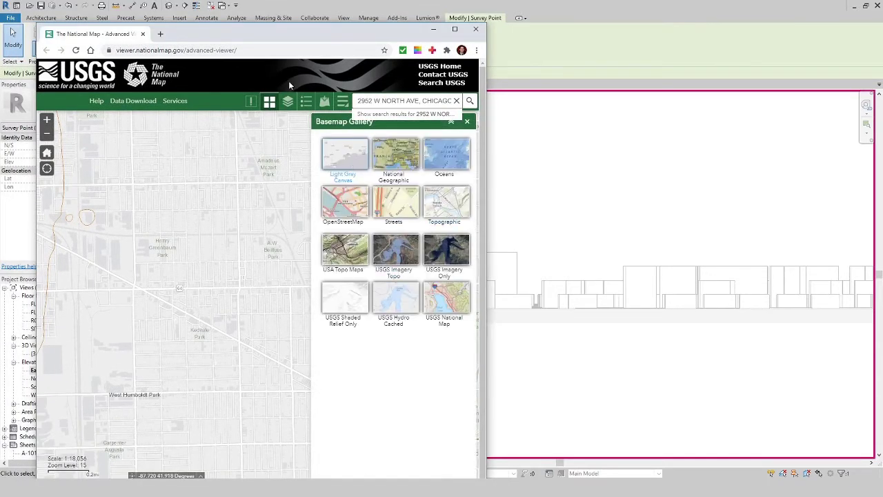
left_click(288, 101)
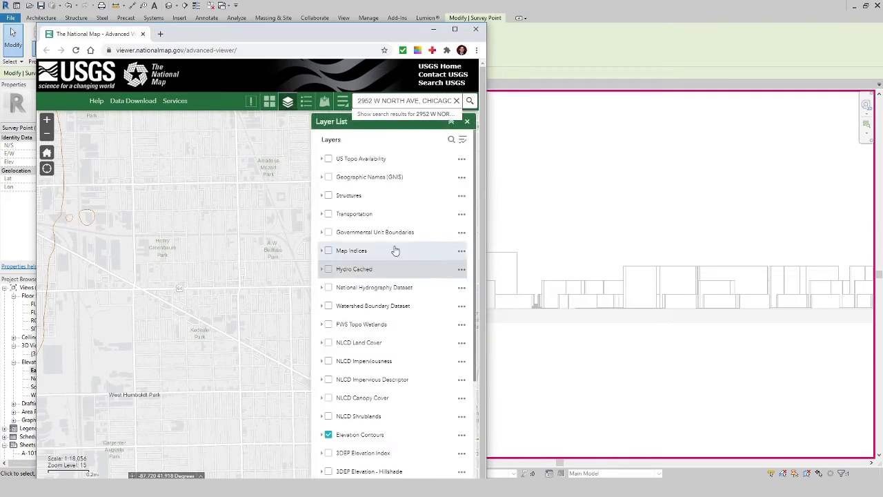
scroll(359, 310, "down", 3)
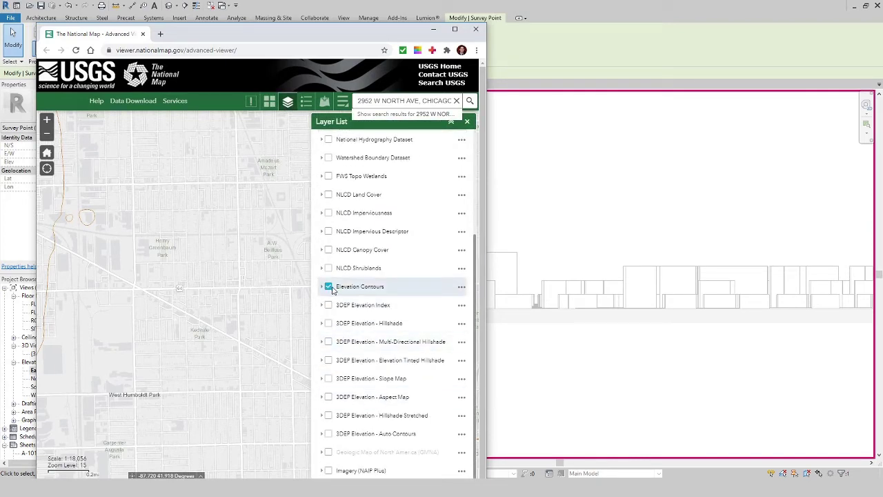
Examine the elevation contours and their labels on the USGS map around the site at Humboldt Park's north edge
left_click_drag(111, 270, 247, 272)
scroll(244, 274, "down", 1)
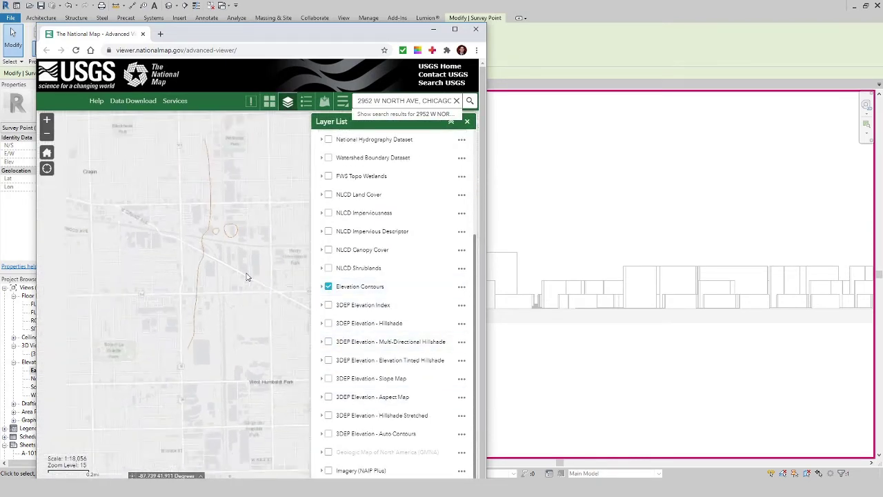
scroll(232, 301, "down", 1)
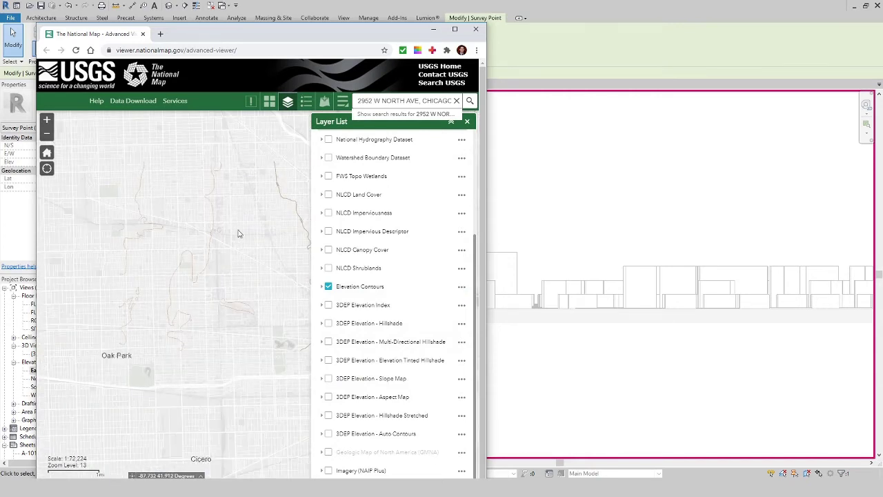
left_click_drag(228, 245, 140, 296)
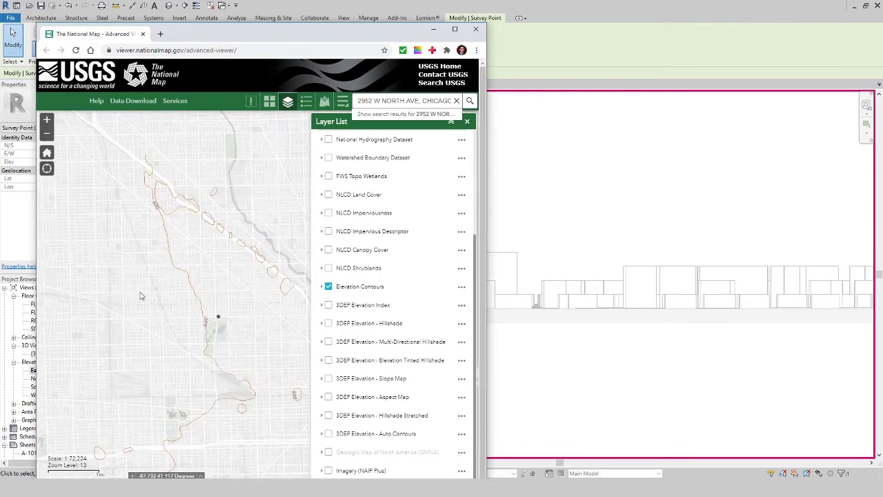
scroll(231, 348, "up", 1)
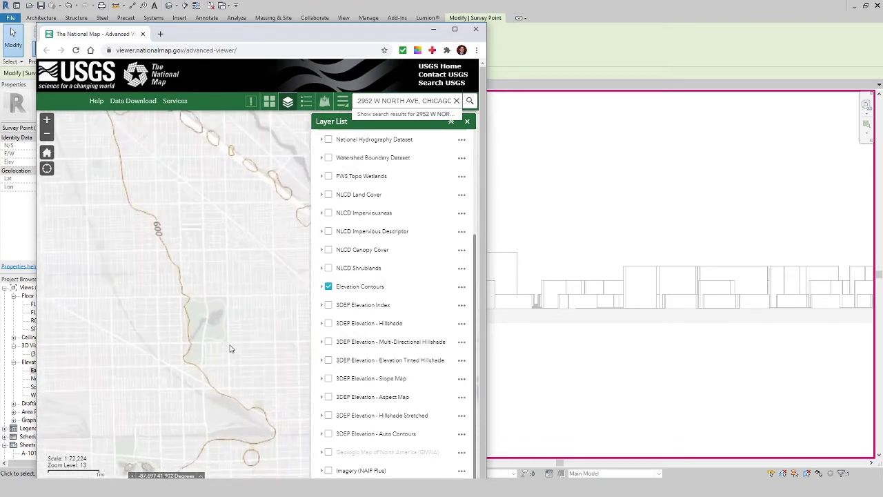
scroll(200, 313, "up", 2)
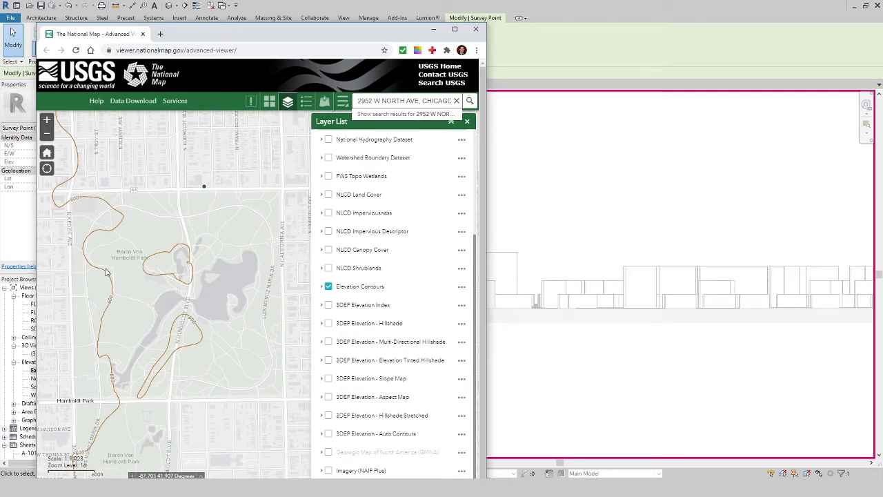
left_click_drag(212, 199, 199, 273)
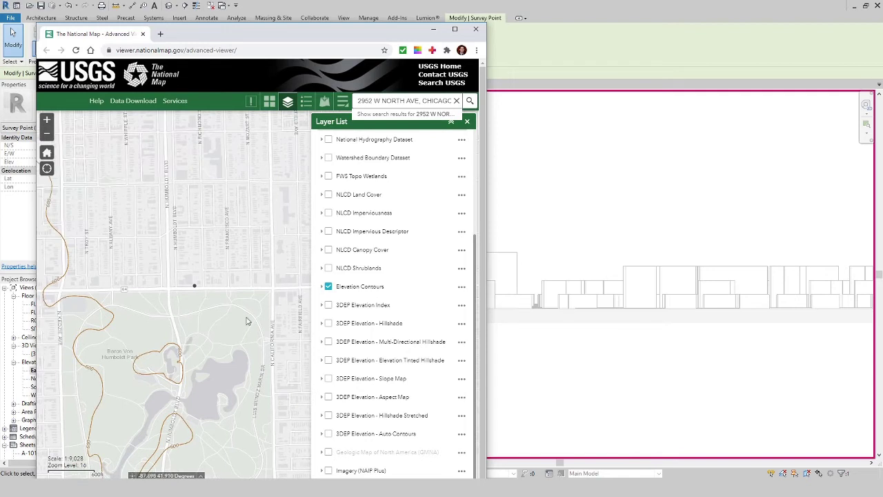
scroll(228, 314, "up", 1)
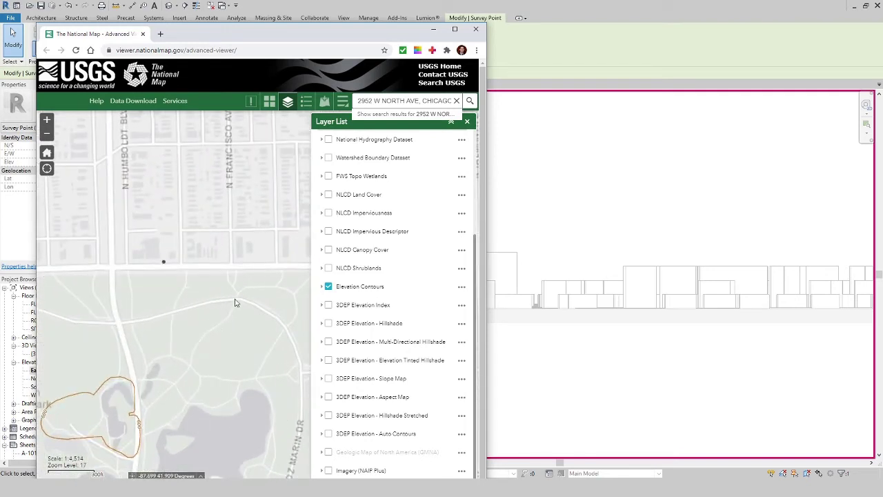
scroll(214, 323, "down", 1)
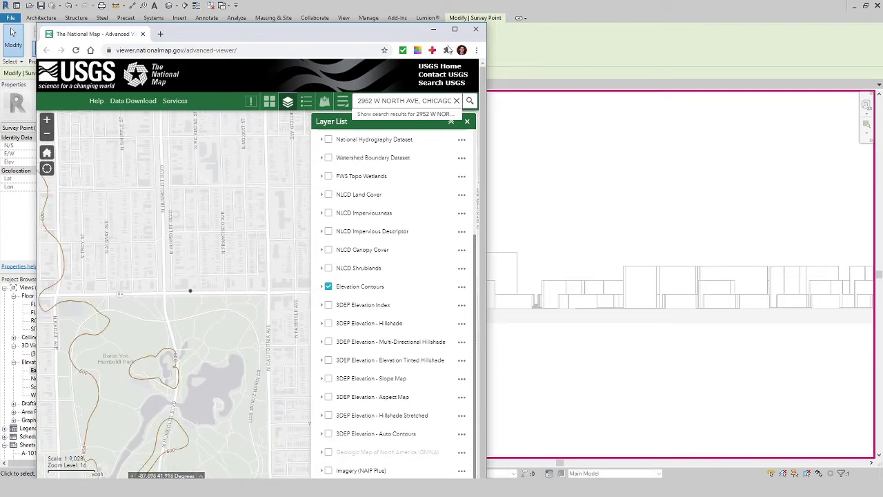
Return to Revit and move the survey point 600 feet straight down in the East Elevation, then clear the selection
left_click(434, 33)
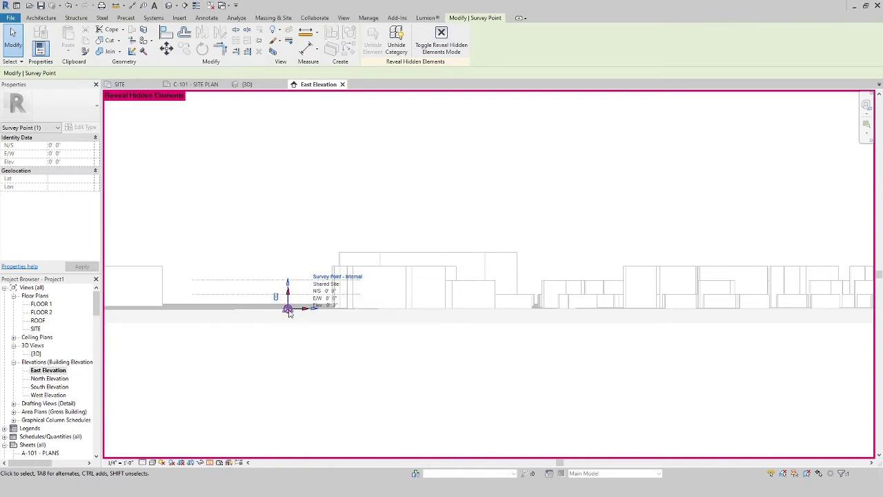
left_click(166, 49)
left_click(304, 320)
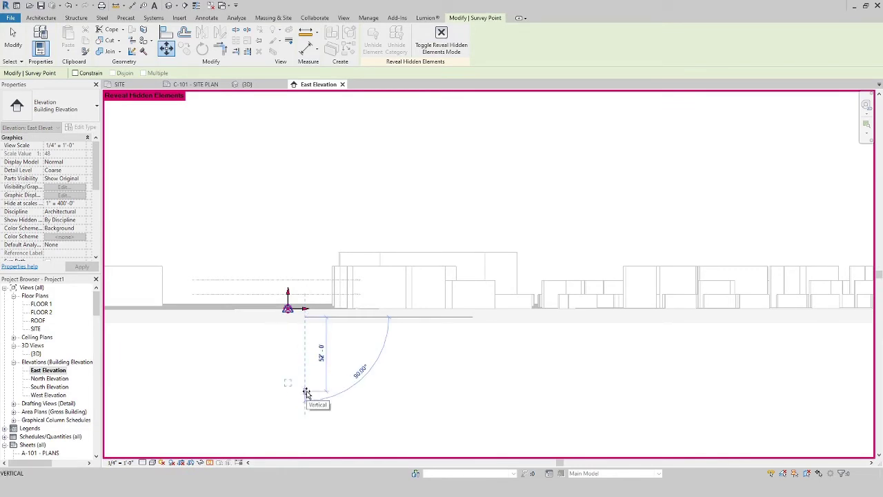
type("600")
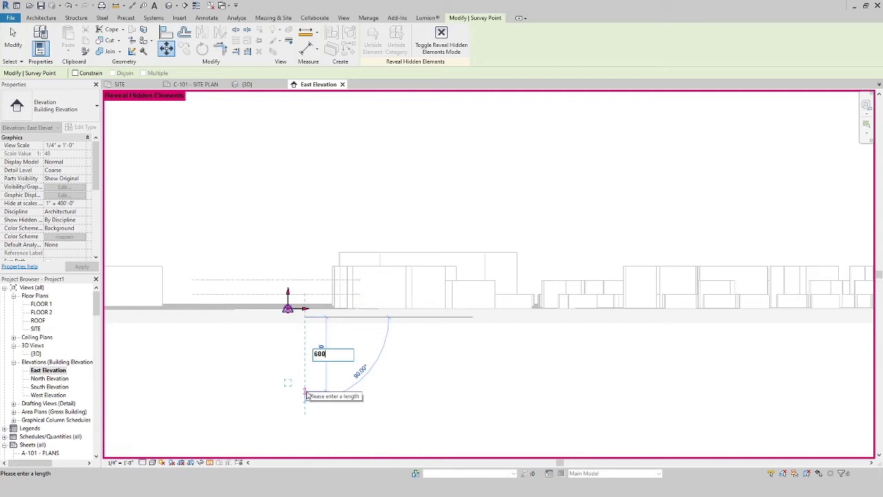
key("Return")
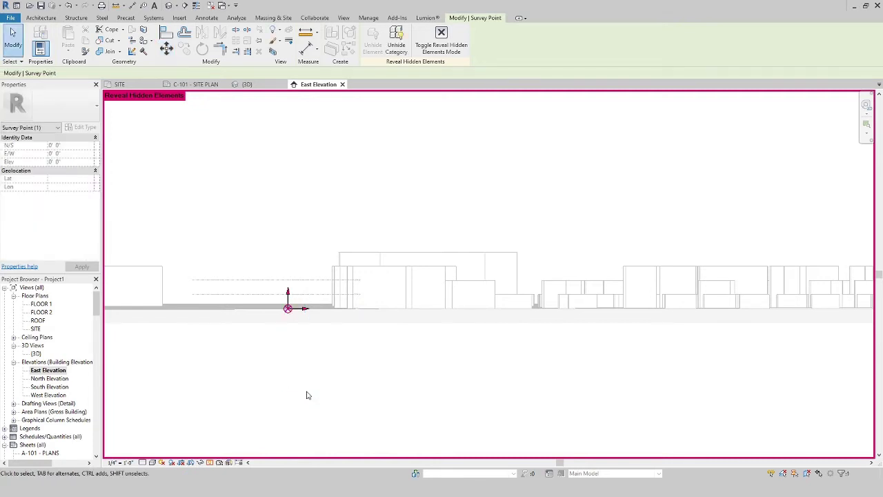
scroll(435, 378, "down", 5)
middle_click_drag(476, 416, 418, 270)
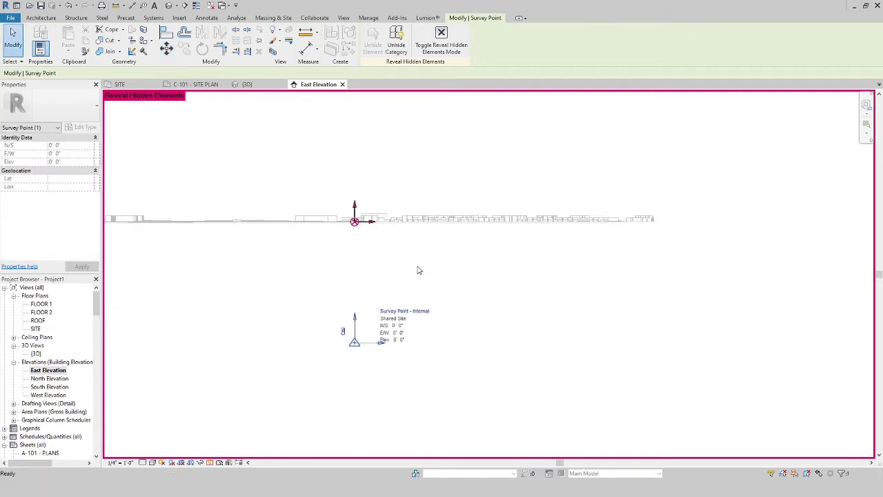
left_click(511, 332)
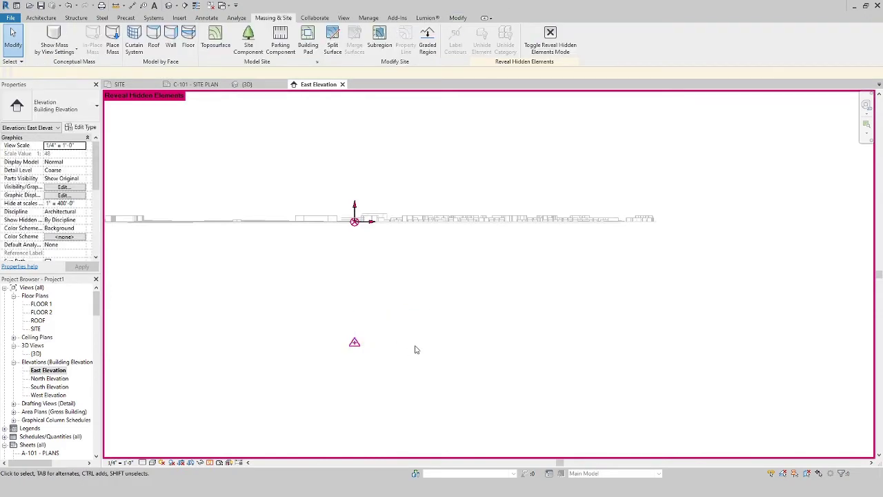
Open the SITE plan and duplicate the westernmost contour label's type as 1/16" Arial FROM SURVEY MARKER
double_click(35, 329)
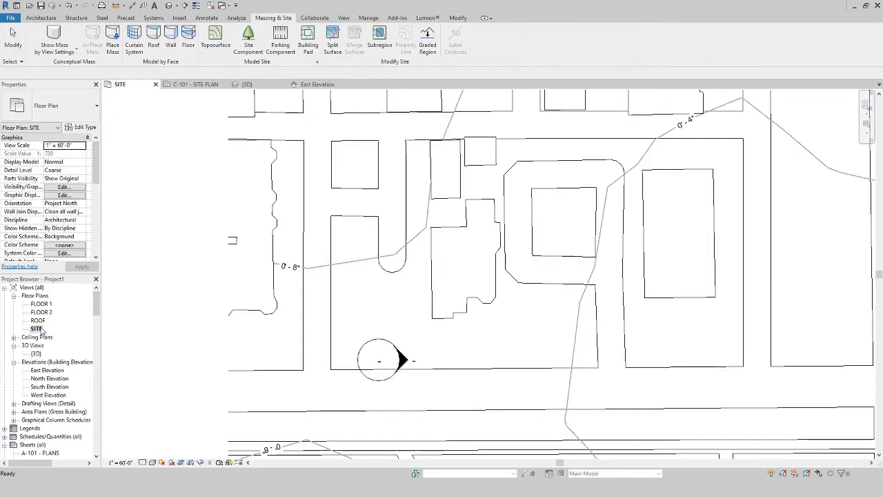
left_click(312, 269)
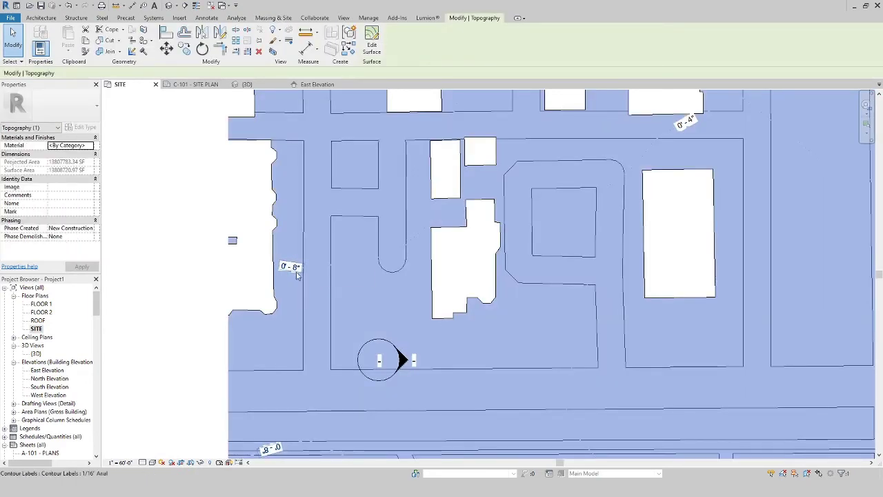
left_click(292, 266)
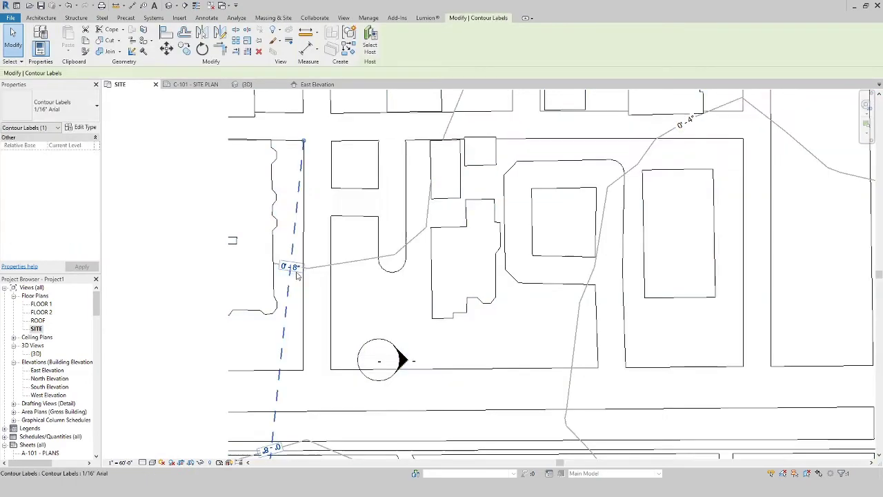
left_click(85, 128)
left_click(590, 171)
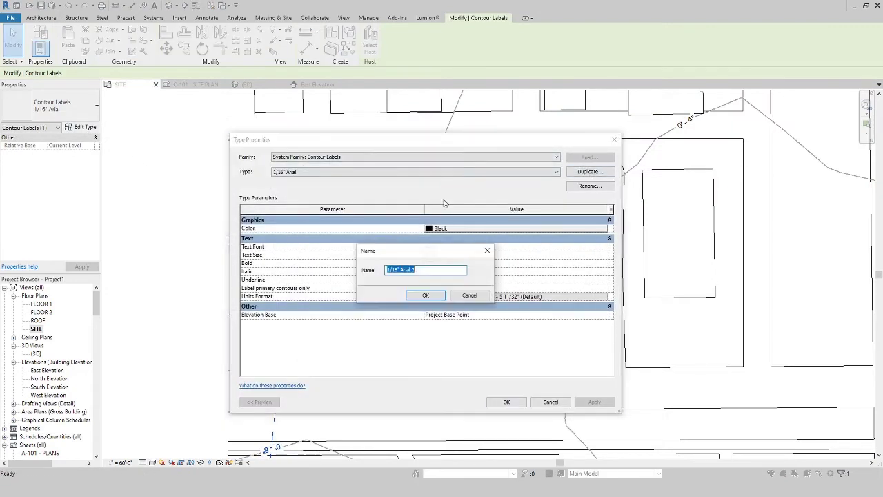
left_click(419, 270)
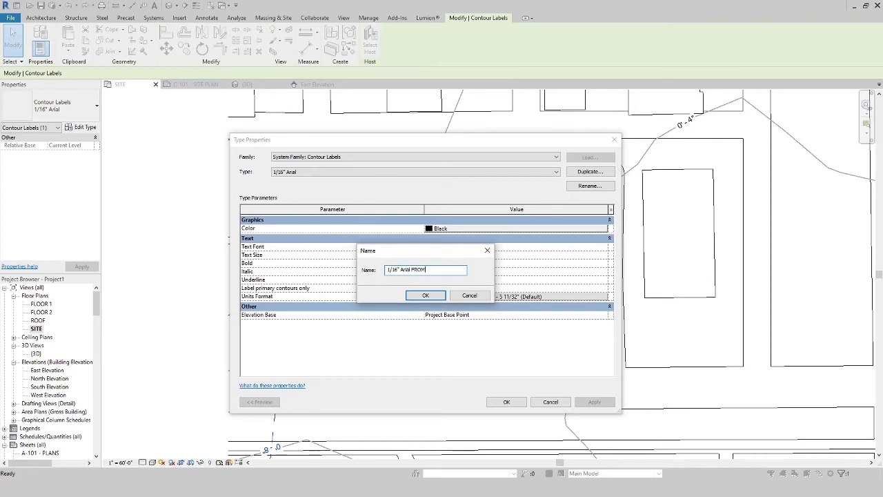
type("FROM SURVEY MARKER")
left_click(424, 297)
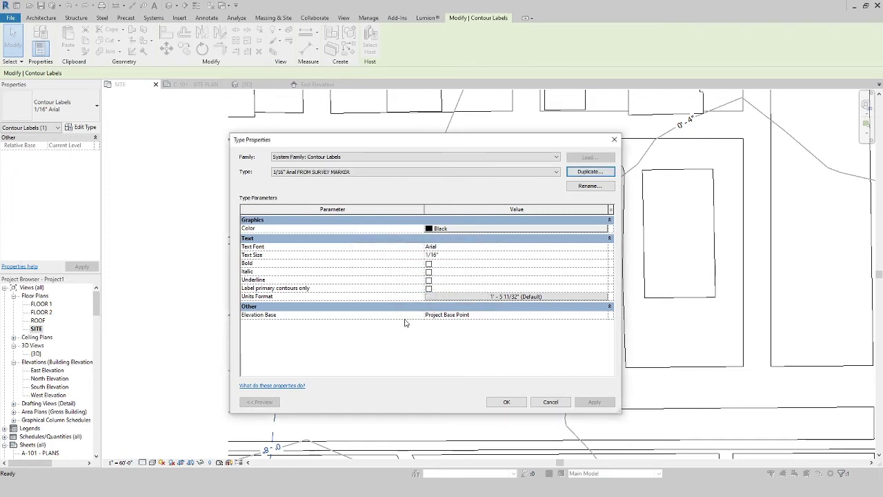
Set the new contour label type's elevation base to Survey Point and apply it to the selected label
left_click(503, 316)
left_click(605, 316)
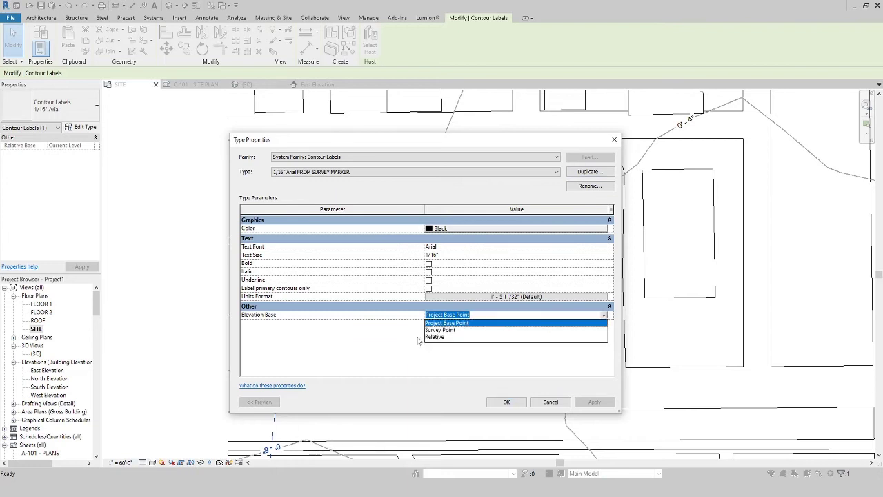
left_click(440, 330)
left_click(514, 404)
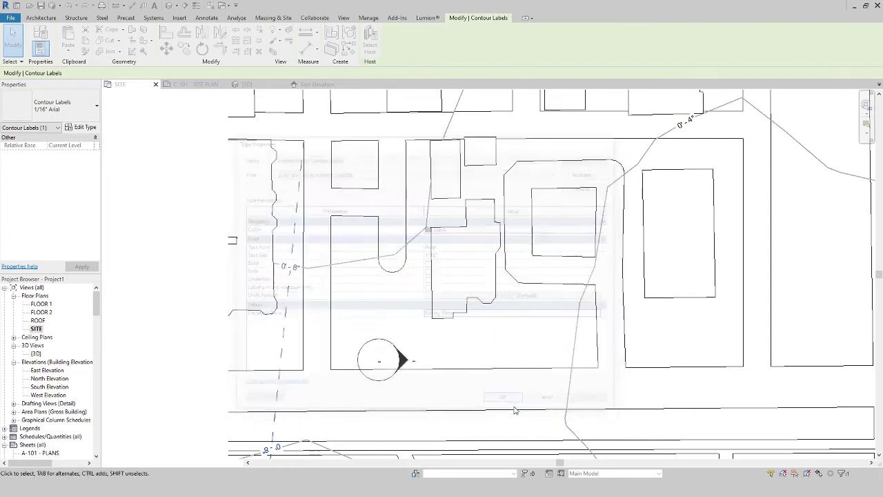
Compare the updated west-side contour labels with the other elevation labels across the site plan, then clear the selection
scroll(285, 261, "up", 3)
scroll(310, 259, "down", 3)
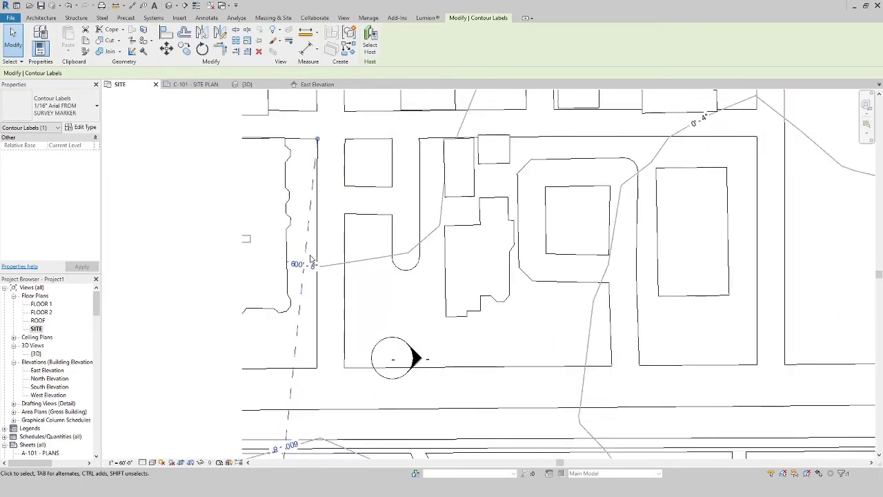
scroll(370, 317, "down", 5)
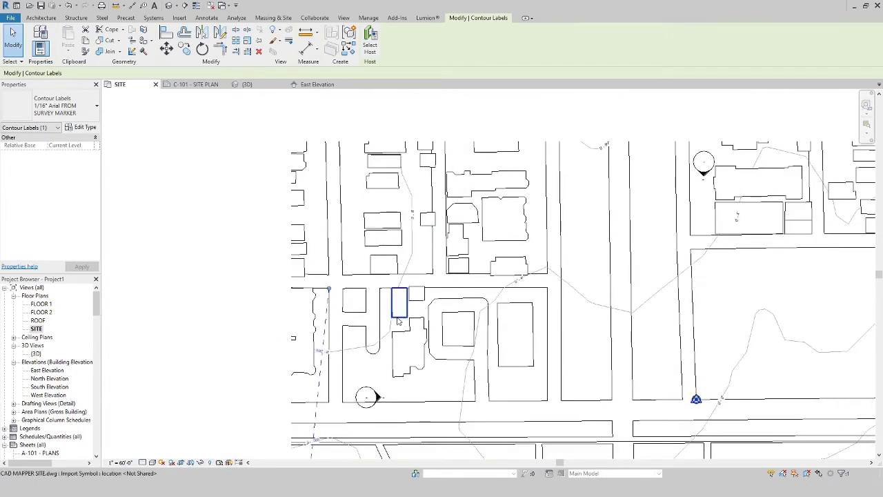
scroll(325, 349, "up", 4)
scroll(351, 342, "down", 3)
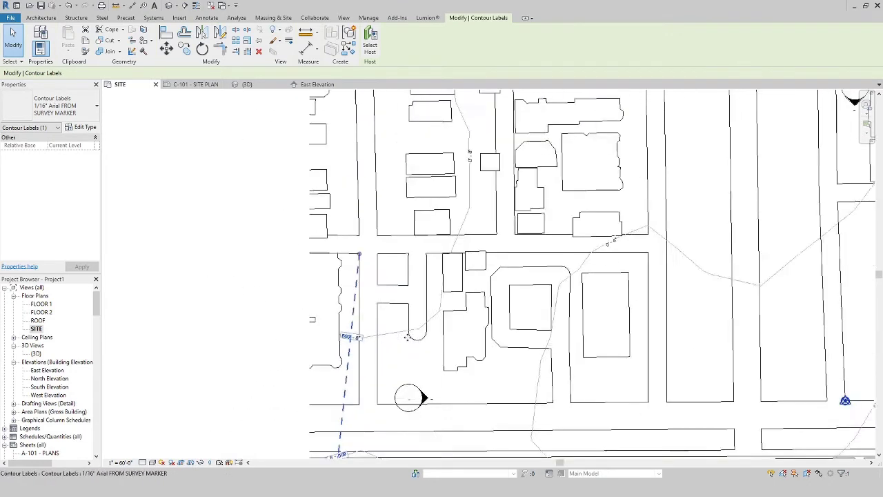
scroll(407, 337, "down", 2)
middle_click_drag(486, 370, 239, 205)
scroll(687, 353, "up", 5)
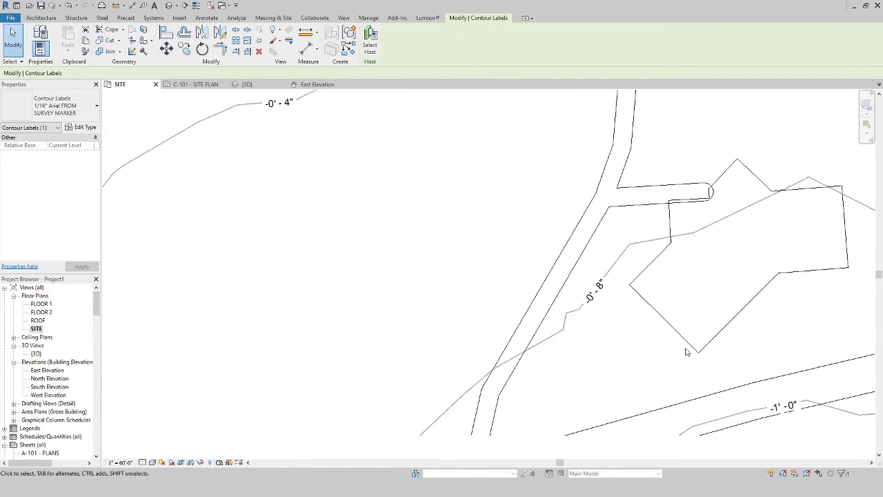
middle_click_drag(687, 352, 527, 329)
scroll(410, 309, "down", 5)
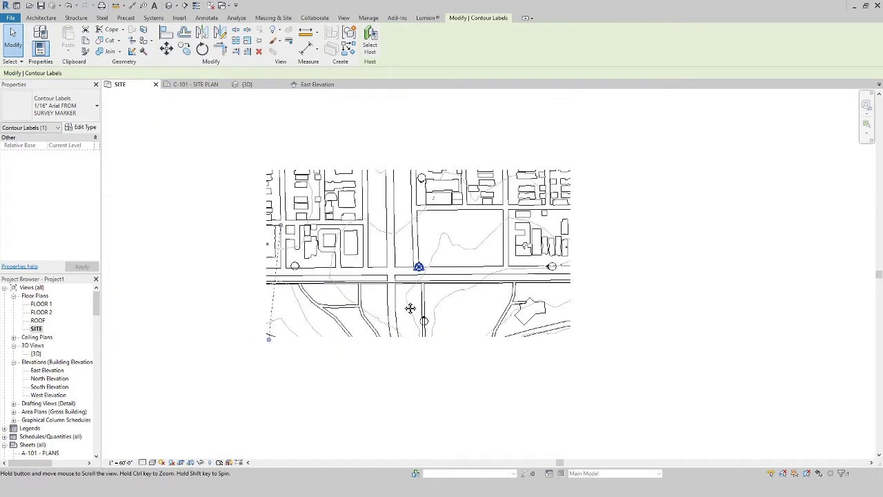
key("Escape")
Select all contour labels of the 1/16" Arial type and change them to 1/16" Arial FROM SURVEY MARKER
scroll(377, 290, "up", 5)
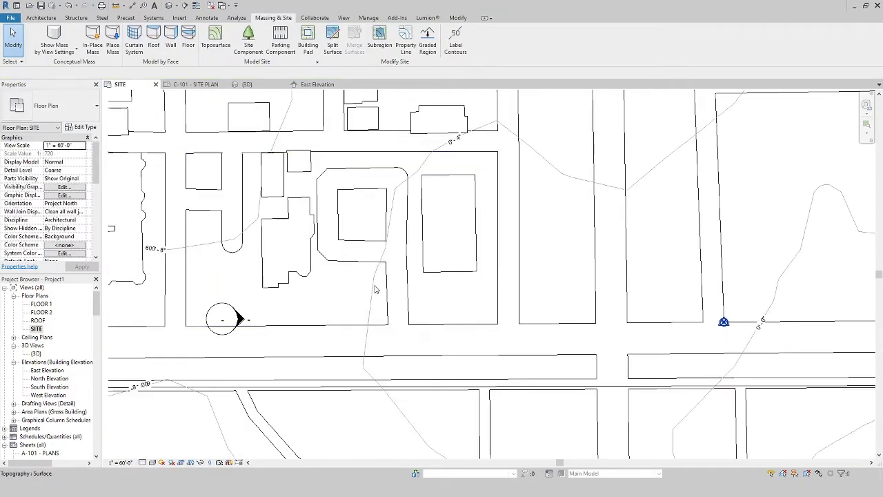
left_click(375, 287)
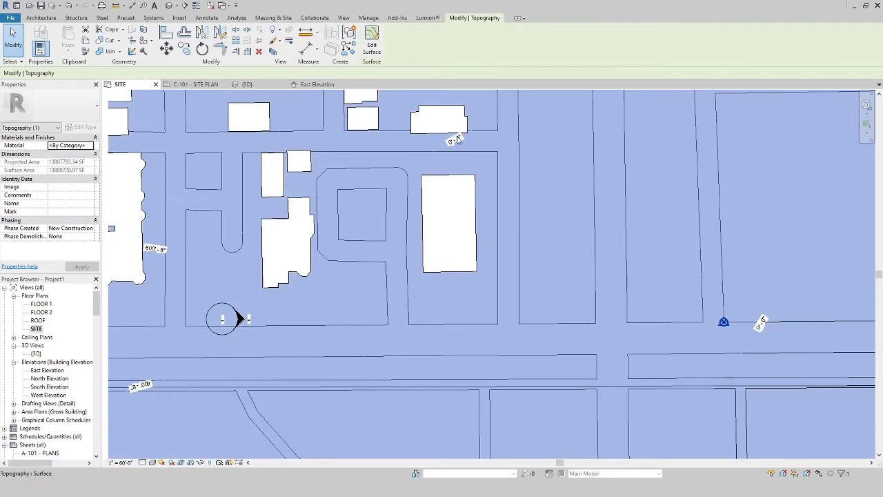
left_click(455, 140)
right_click(454, 139)
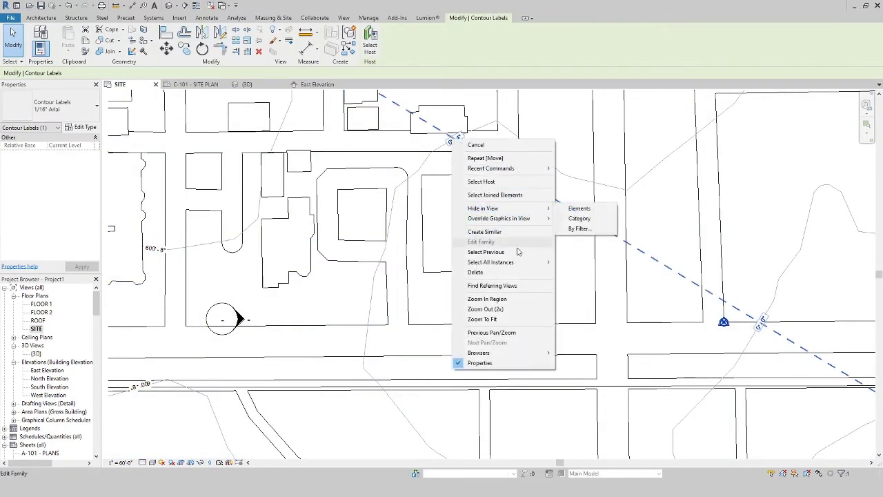
mouse_move(533, 269)
left_click(588, 273)
scroll(607, 295, "down", 3)
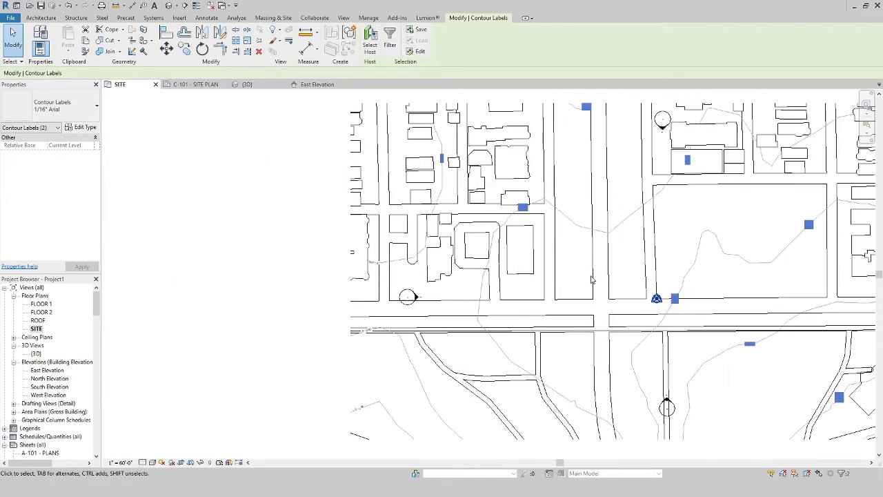
left_click(51, 105)
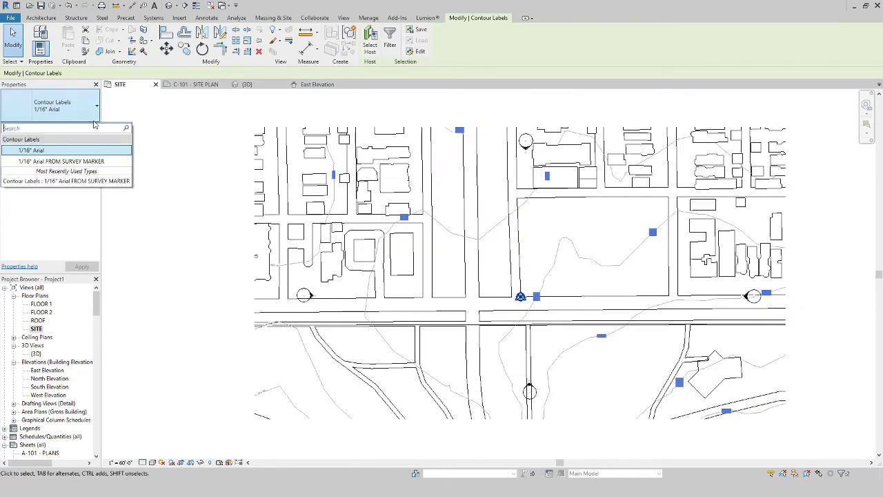
left_click(82, 161)
key("Escape")
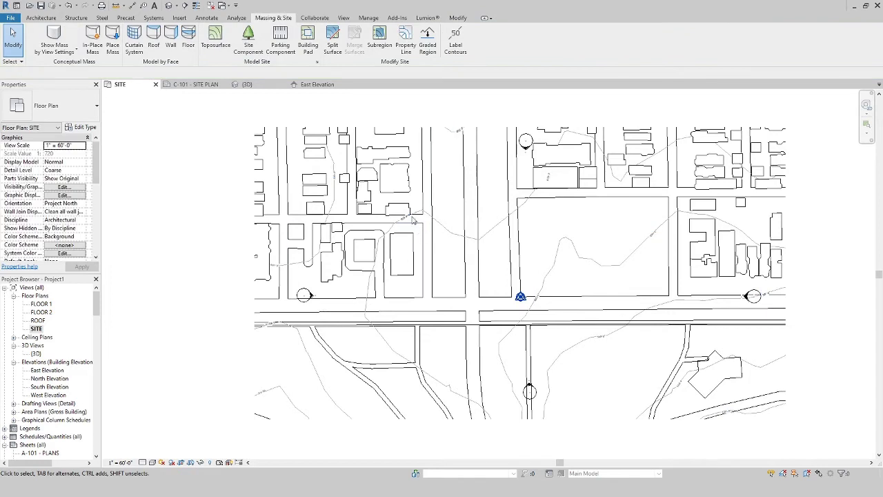
Examine the converted contour labels' elevations across the site plan, from the southeast lakeside roads to the northwest blocks
scroll(411, 223, "up", 5)
scroll(414, 225, "down", 3)
middle_click_drag(580, 363, 302, 197)
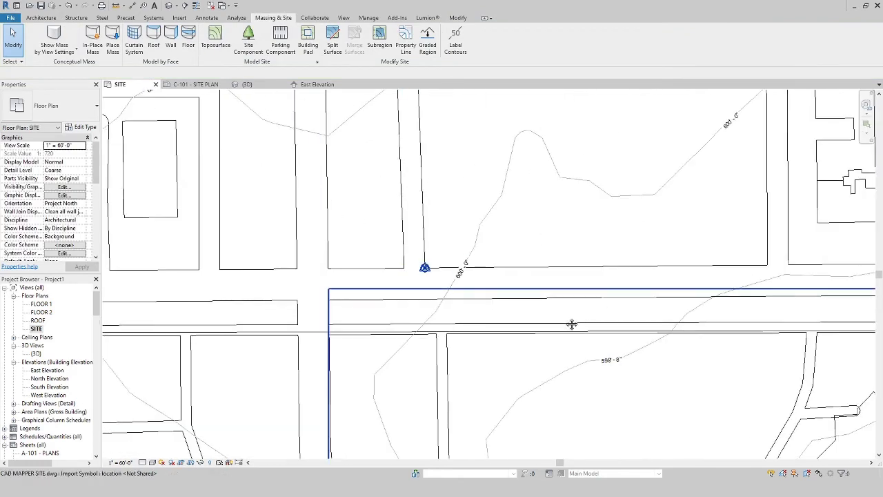
middle_click_drag(572, 325, 227, 197)
scroll(403, 271, "down", 1)
middle_click_drag(358, 325, 270, 254)
scroll(436, 323, "up", 4)
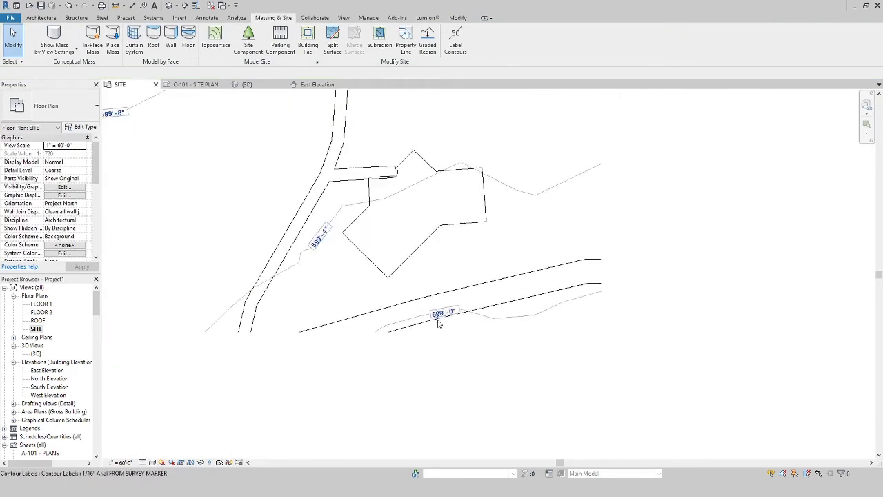
scroll(442, 312, "down", 7)
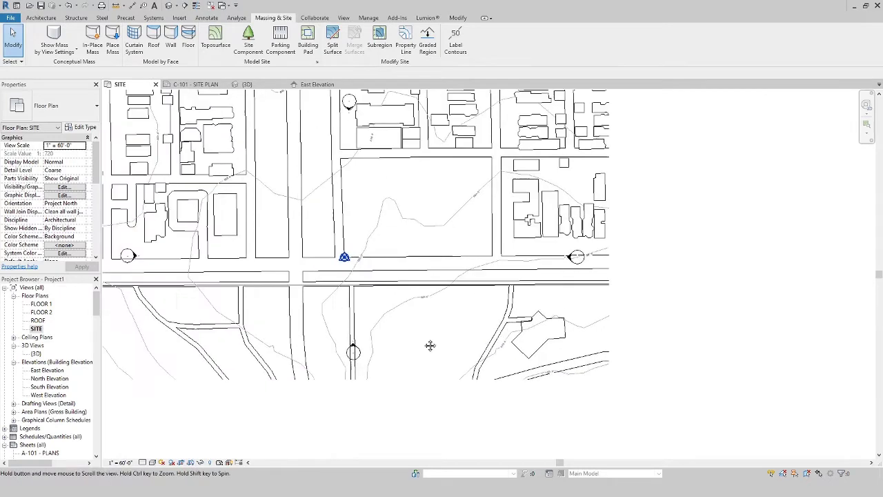
scroll(424, 315, "down", 1)
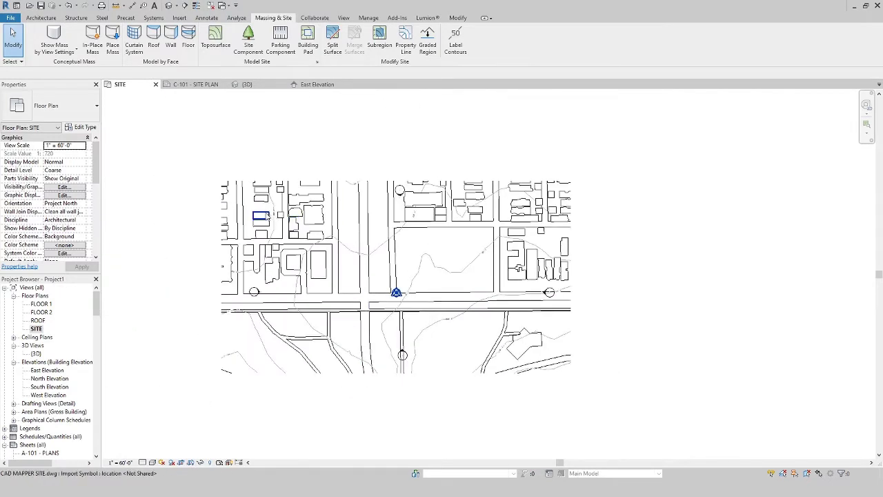
scroll(332, 271, "up", 3)
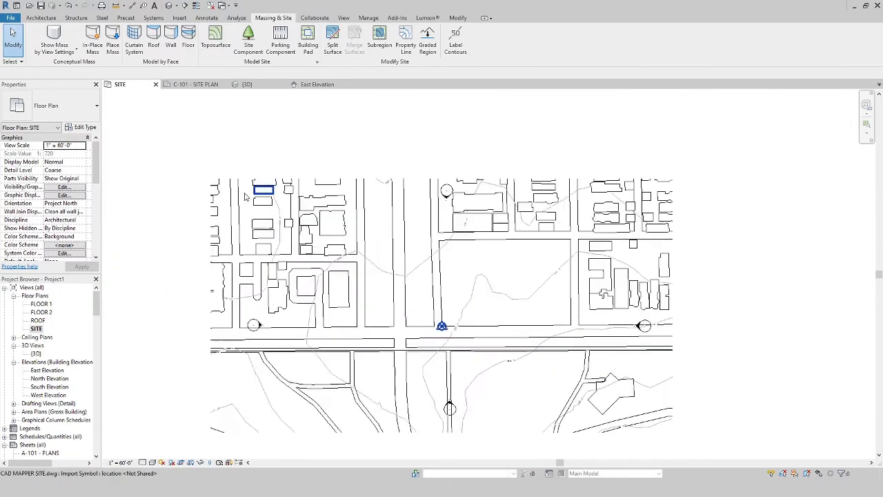
scroll(331, 272, "up", 3)
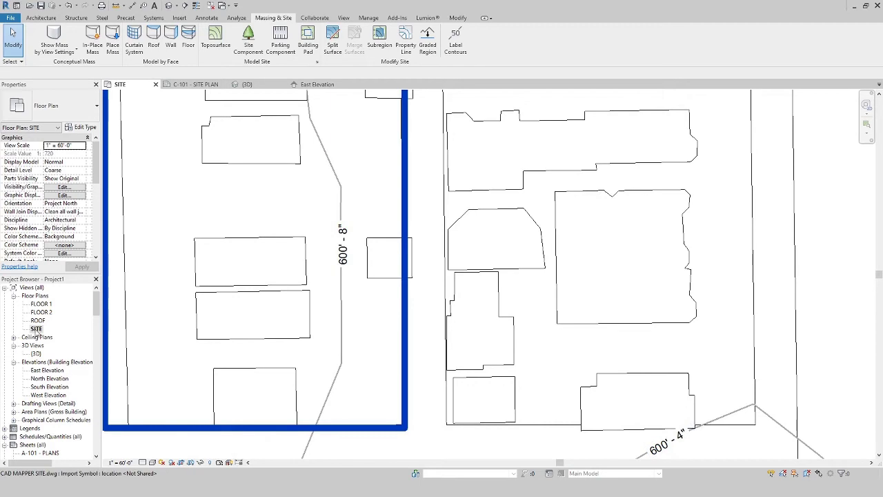
Open the East Elevation, move the survey point 8 inches straight up, and clear the selection
double_click(48, 371)
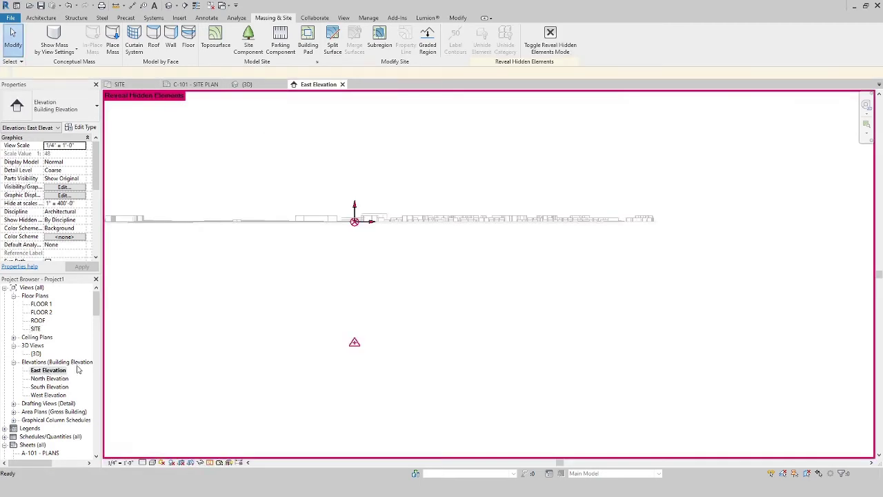
left_click(355, 342)
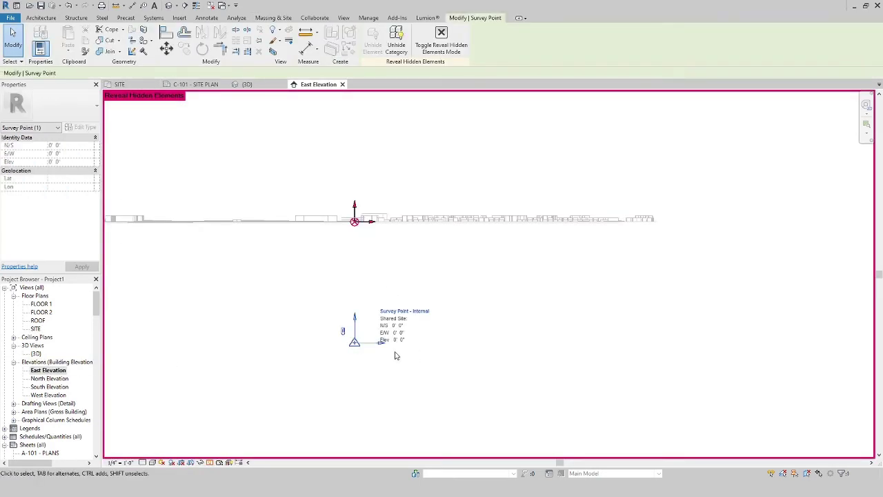
left_click(166, 47)
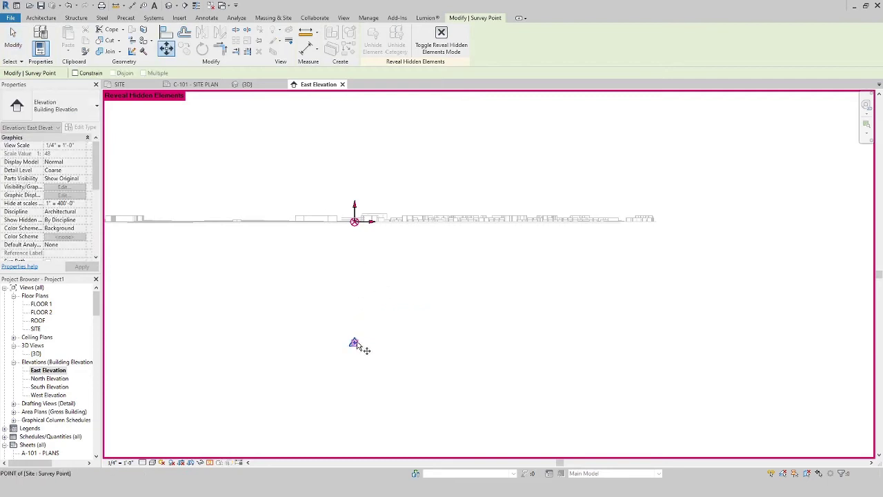
left_click(354, 342)
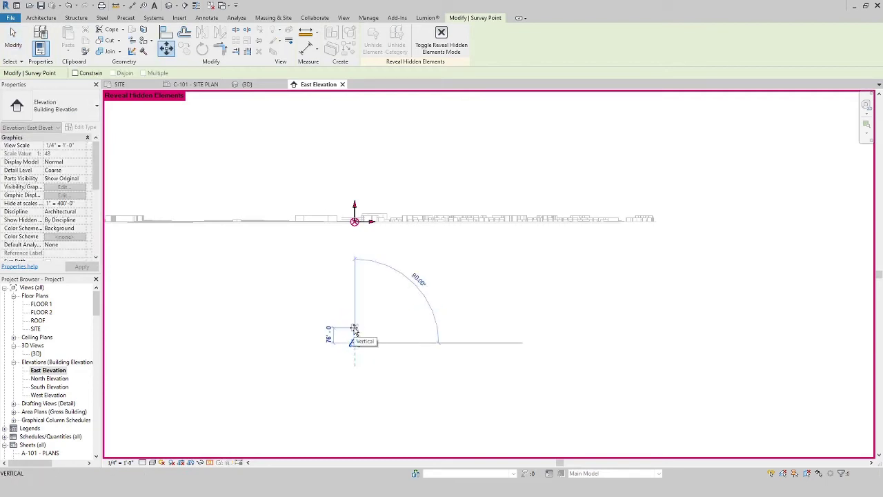
type("0")
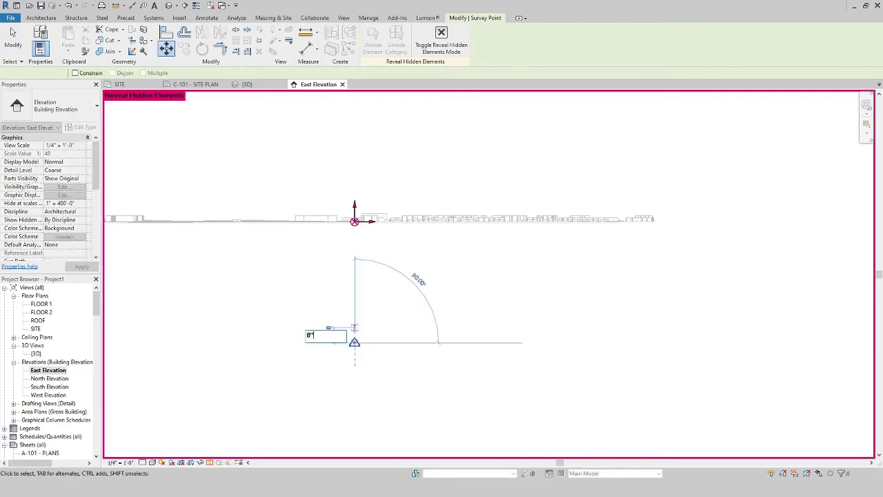
key("Return")
key("Escape")
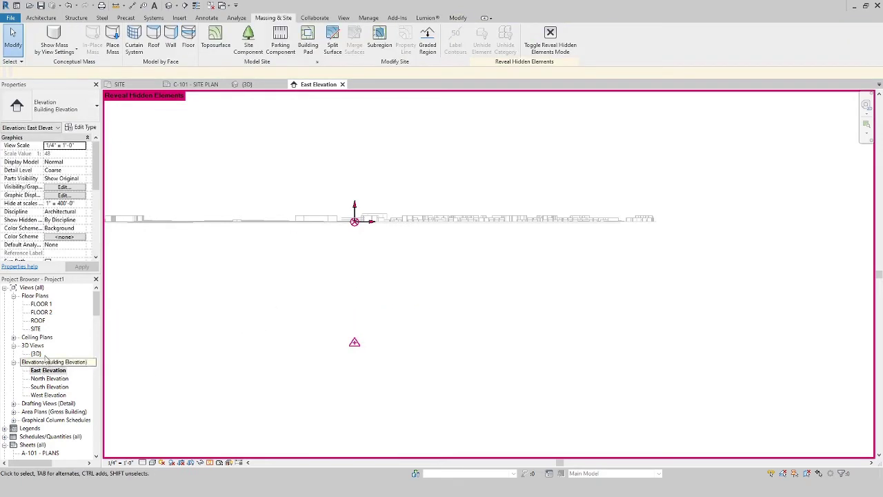
Reopen the SITE plan and check the contour label elevations from the northwest blocks to the southeast corner
double_click(36, 329)
scroll(358, 259, "down", 3)
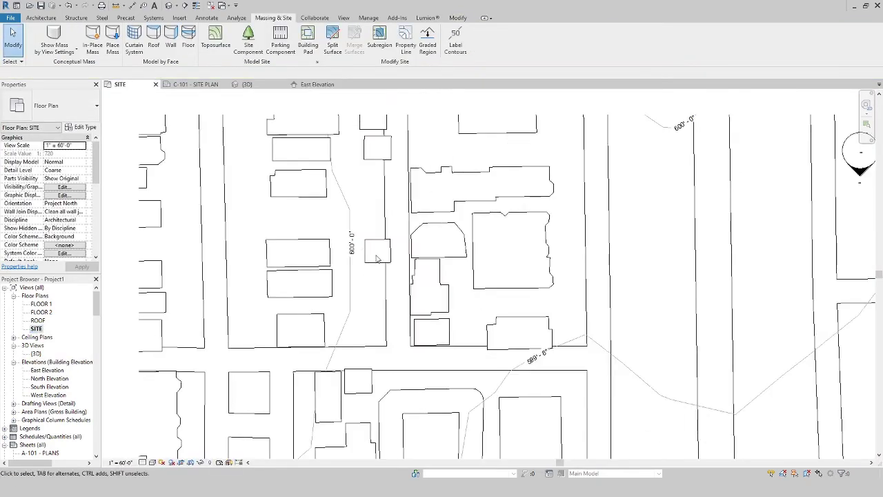
scroll(362, 261, "down", 2)
scroll(530, 369, "up", 6)
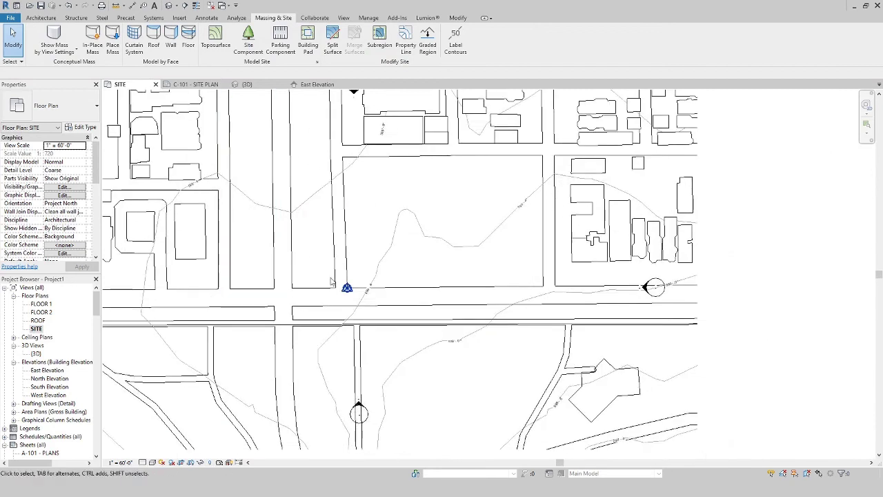
middle_click_drag(447, 326, 264, 226)
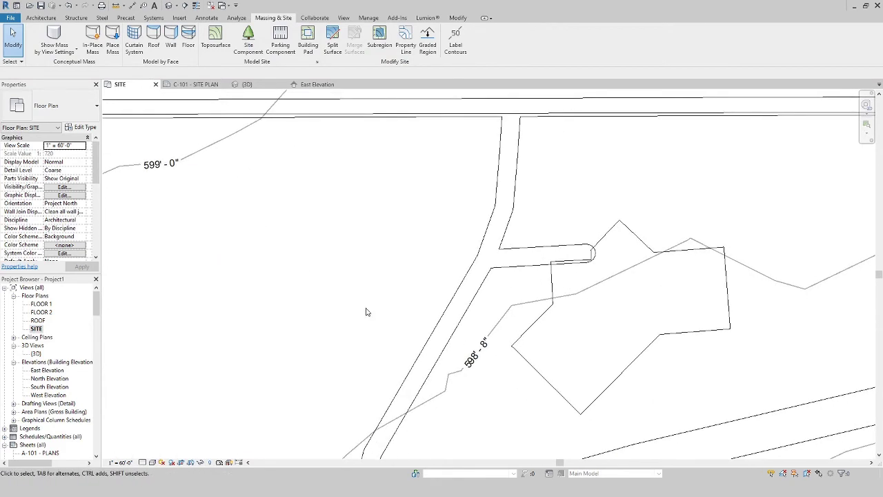
scroll(290, 324, "down", 2)
middle_click_drag(301, 350, 350, 354)
scroll(350, 354, "down", 2)
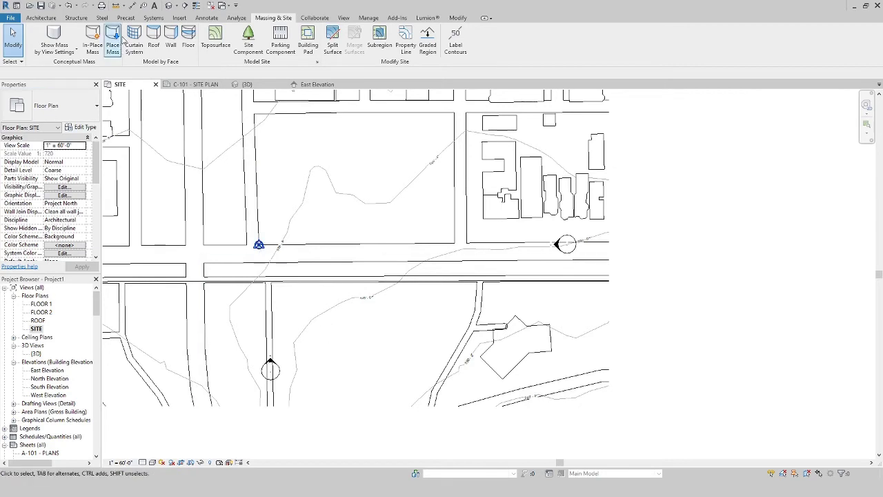
Inspect the toposurface and buildings from several angles in the 3D view, then return to the SITE plan
left_click(169, 5)
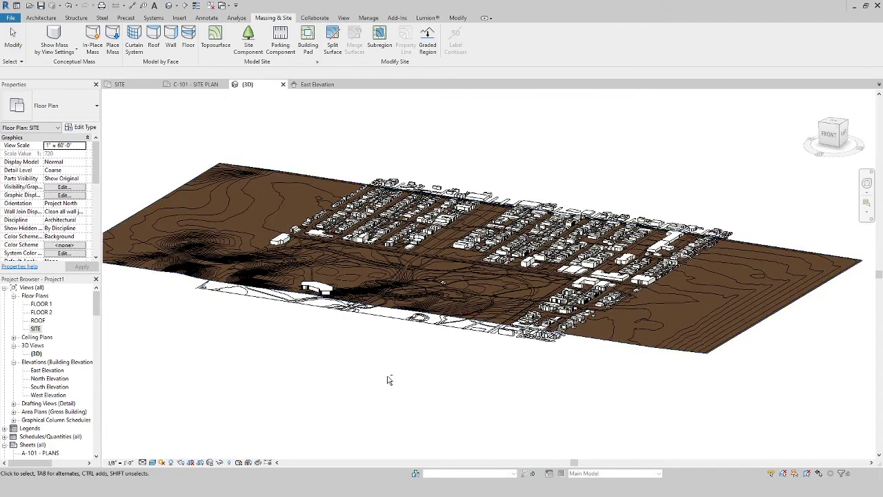
middle_click_drag(391, 379, 384, 243, "shift")
scroll(385, 260, "up", 10)
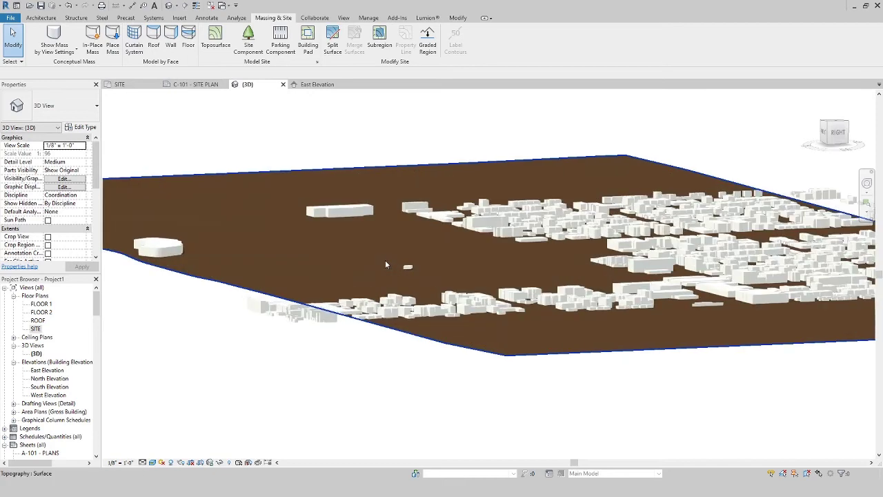
scroll(431, 296, "down", 5)
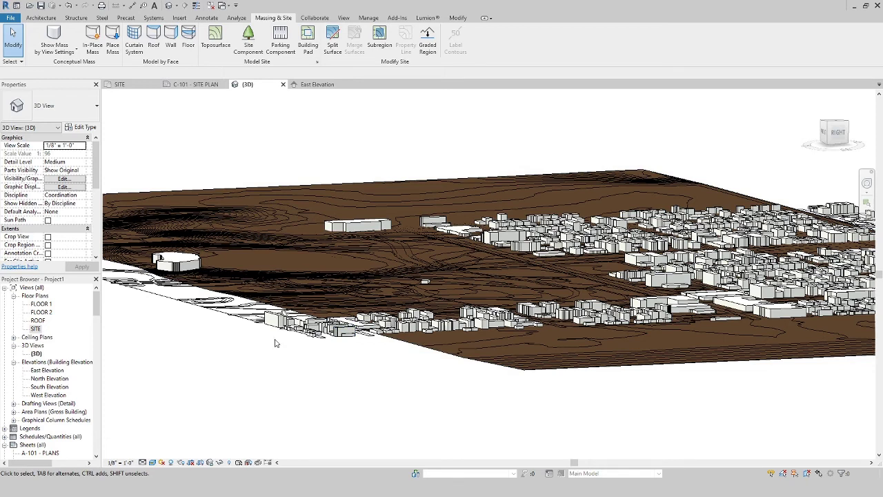
middle_click_drag(306, 360, 395, 376, "shift")
left_click(38, 330)
double_click(38, 330)
scroll(410, 379, "down", 5)
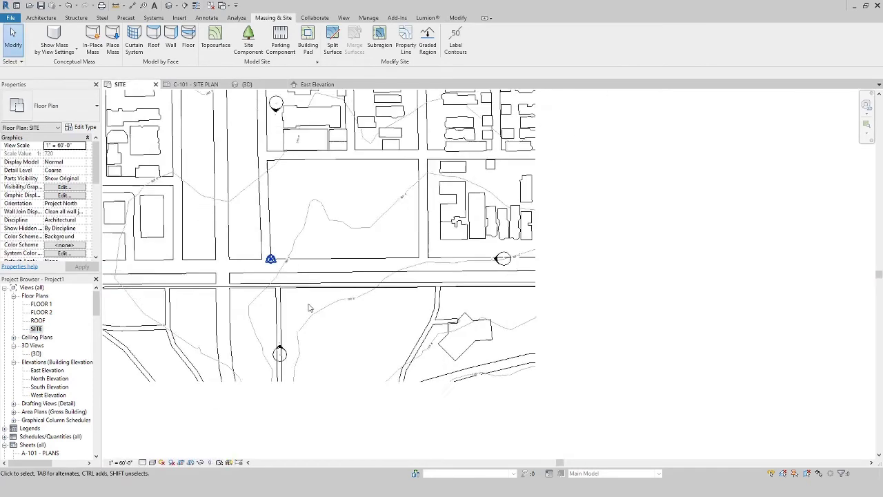
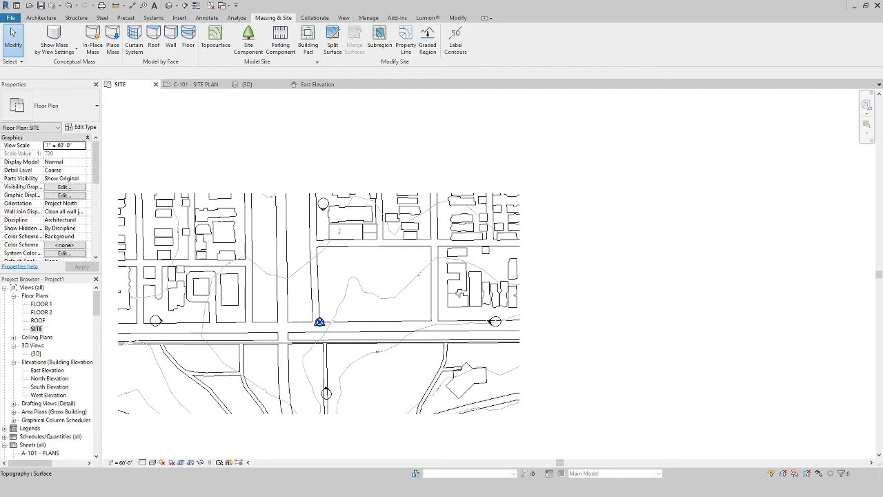
Switch to Google Maps, examine the street alignment around the marked site, and return to Revit
left_click_drag(0, 43, 488, 33)
scroll(460, 283, "up", 2)
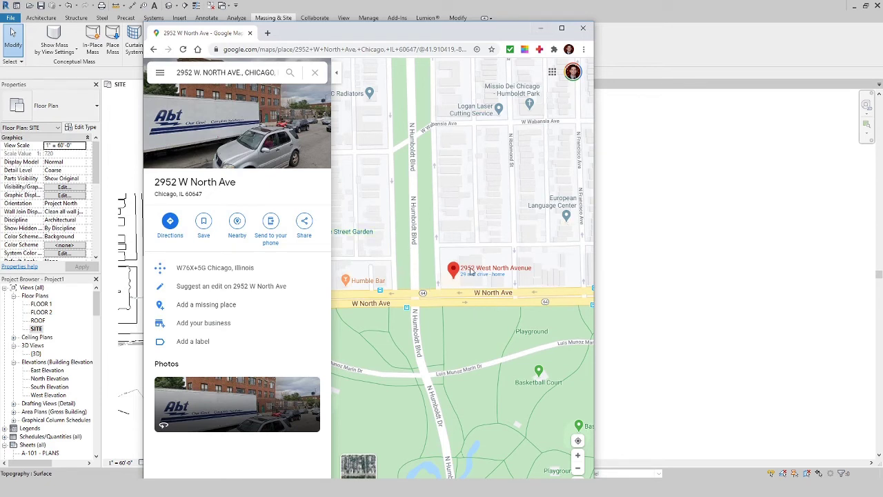
scroll(473, 275, "up", 2)
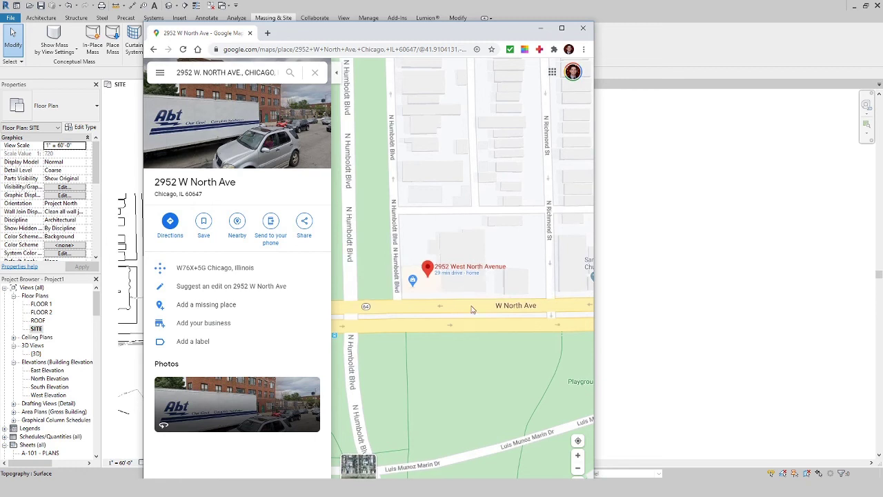
left_click(541, 28)
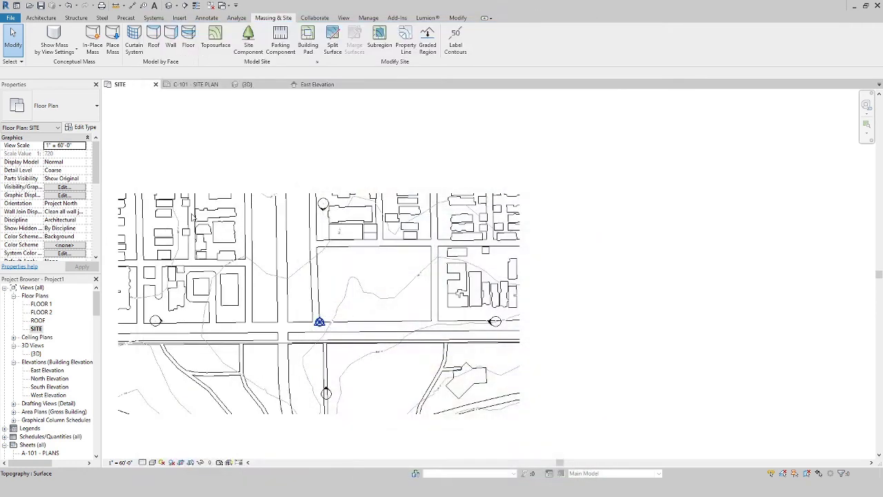
Set the project base point's Angle to True North to 1.50 degrees and clear the selection
scroll(308, 295, "down", 2)
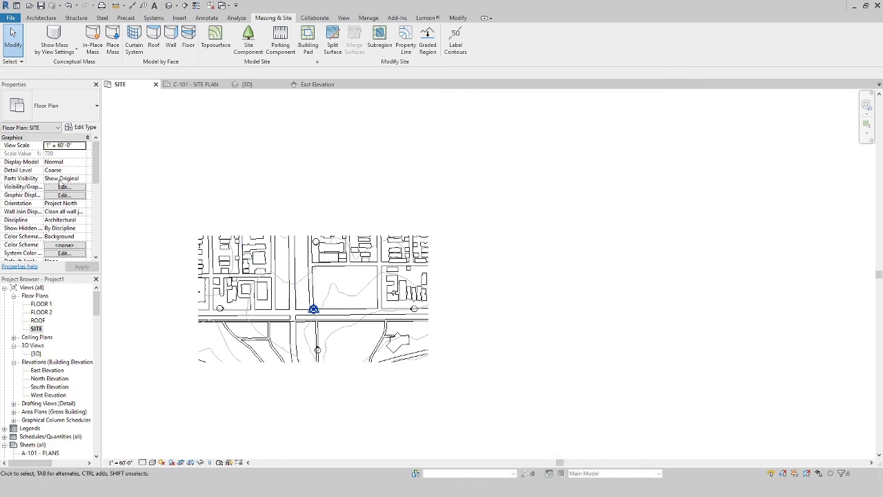
scroll(312, 313, "up", 2)
left_click(310, 314)
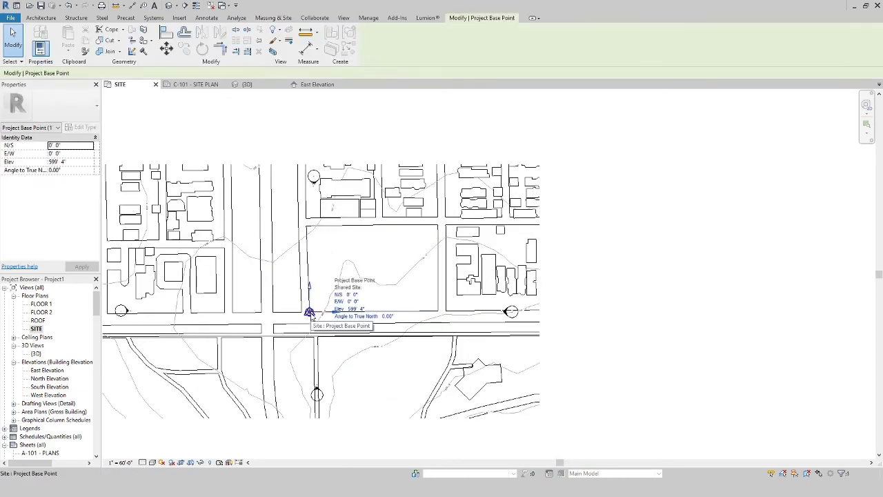
left_click(387, 318)
left_click(322, 318)
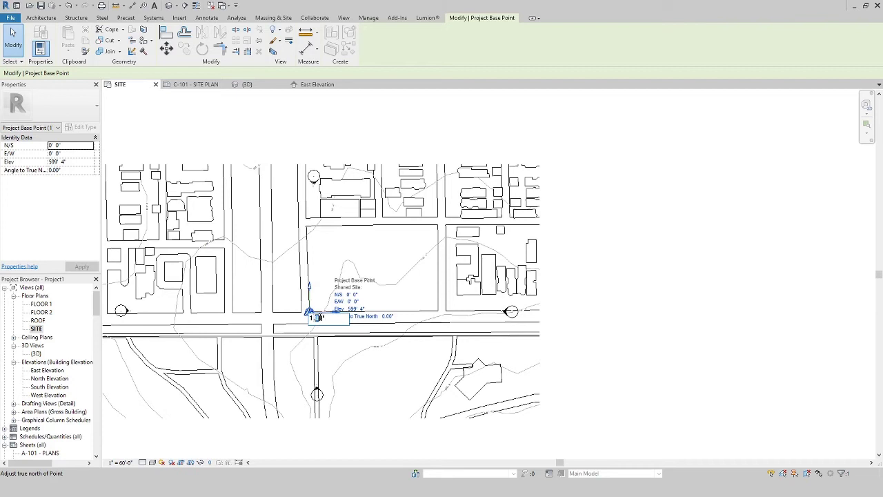
type("5")
key("Return")
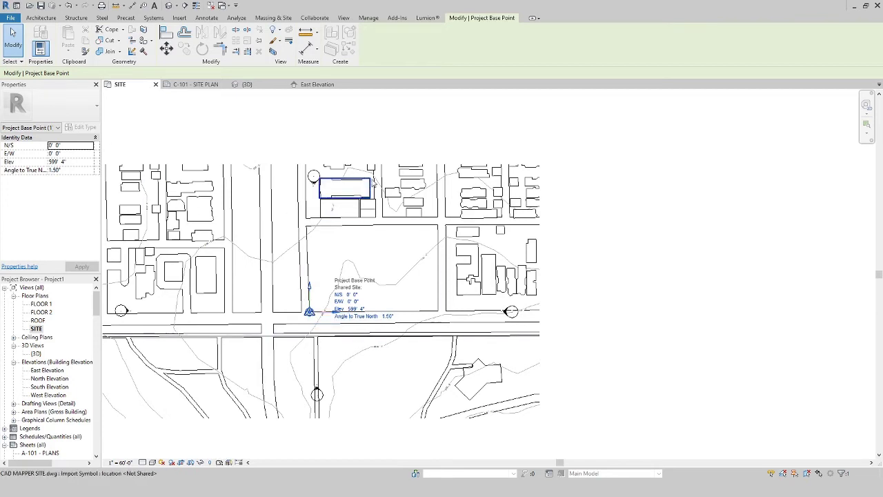
left_click(619, 291)
scroll(43, 169, "down", 2)
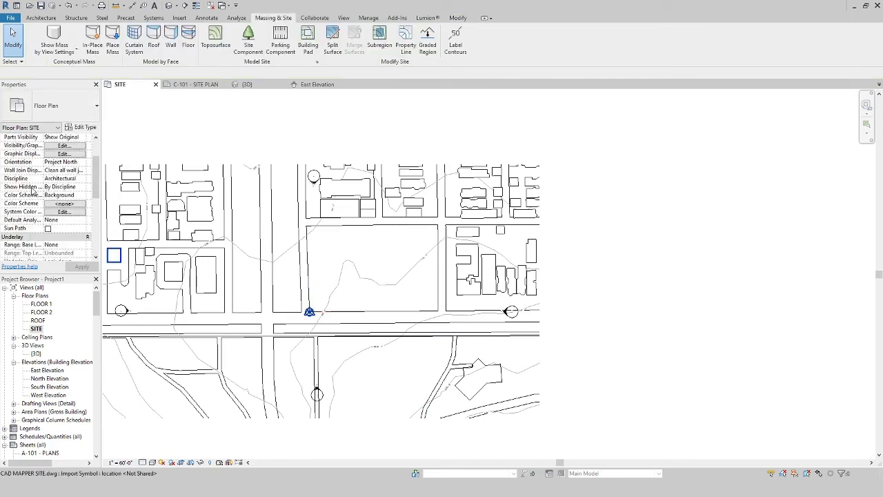
Find the view orientation setting of the SITE floor plan and set it to True North
scroll(43, 170, "up", 2)
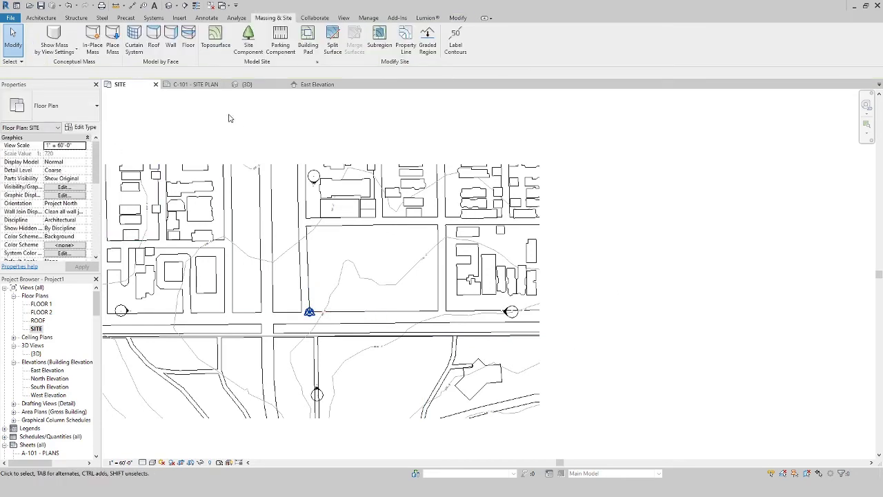
scroll(32, 195, "down", 5)
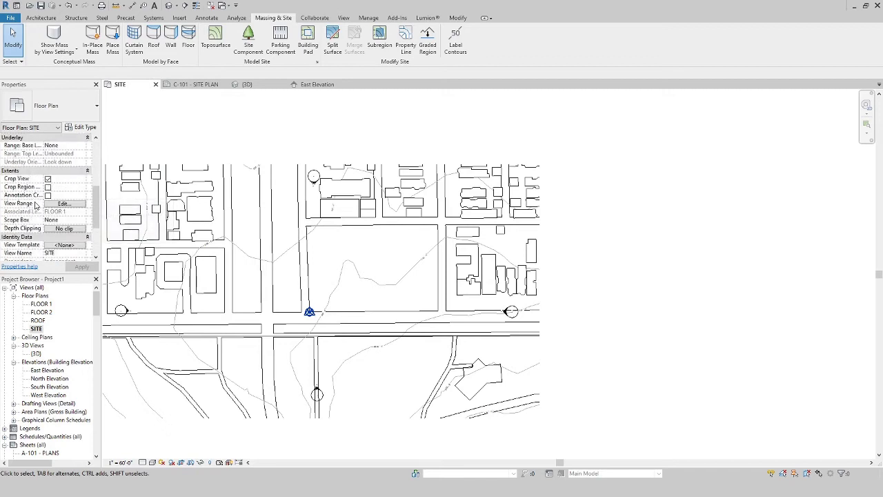
scroll(36, 205, "down", 2)
scroll(35, 205, "up", 6)
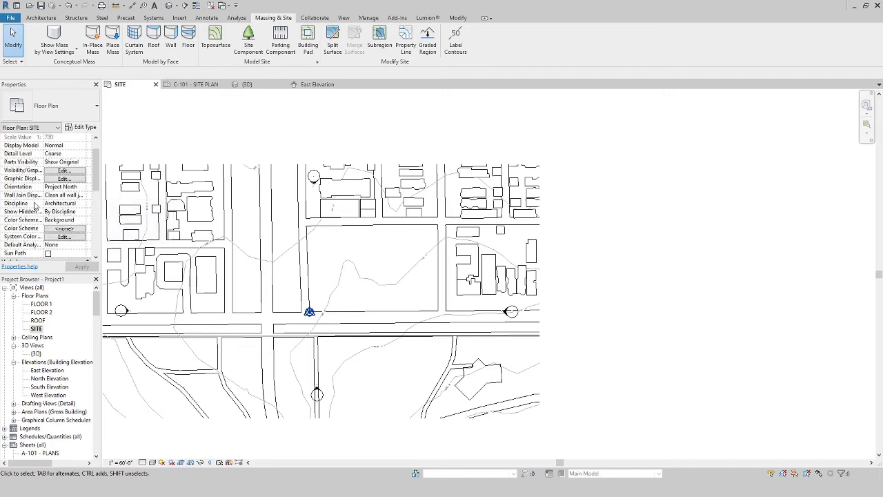
scroll(36, 149, "up", 2)
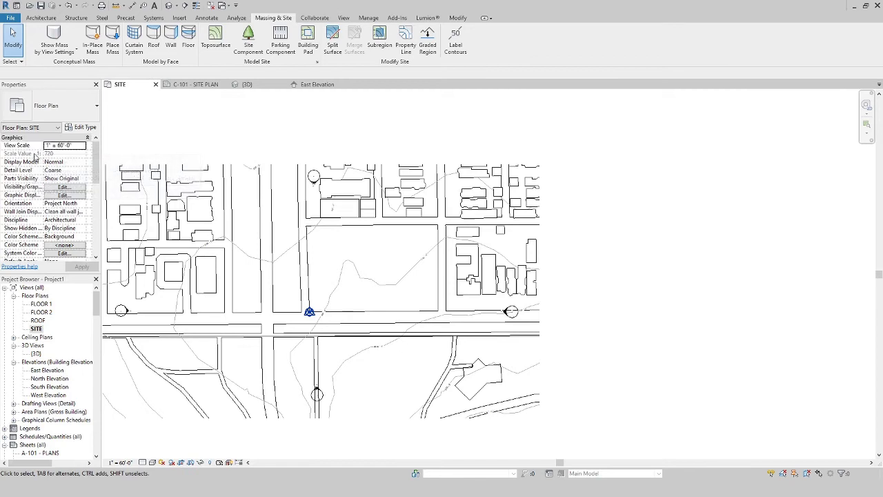
scroll(32, 193, "down", 3)
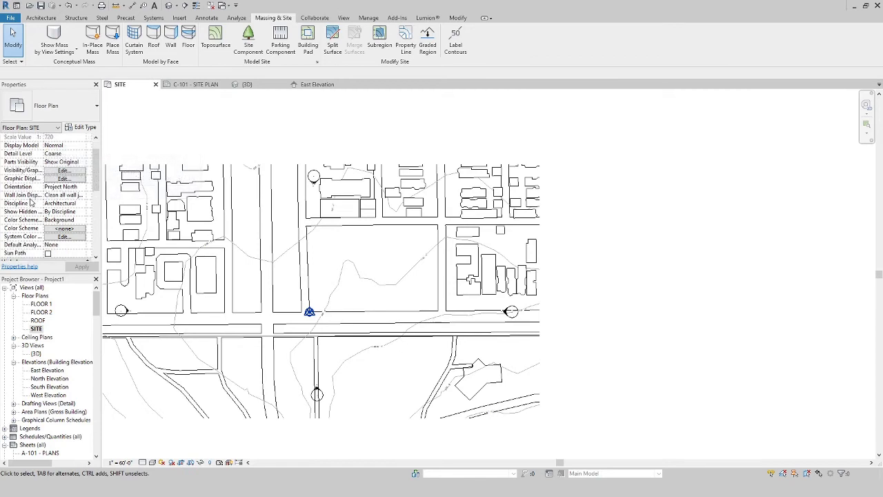
scroll(31, 202, "down", 2)
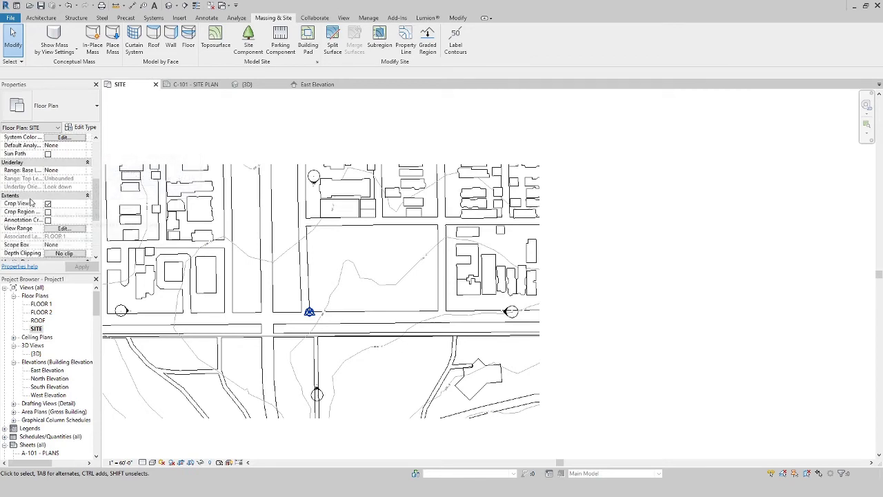
scroll(30, 231, "down", 2)
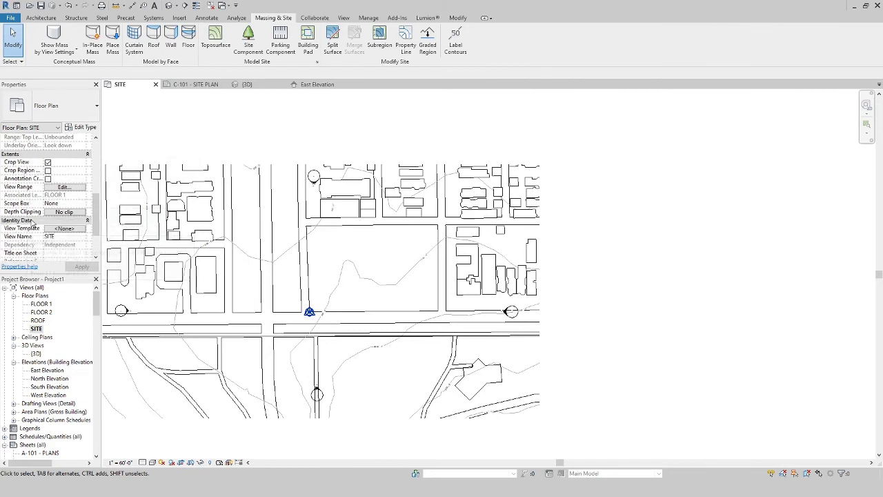
scroll(30, 232, "down", 2)
scroll(30, 231, "up", 4)
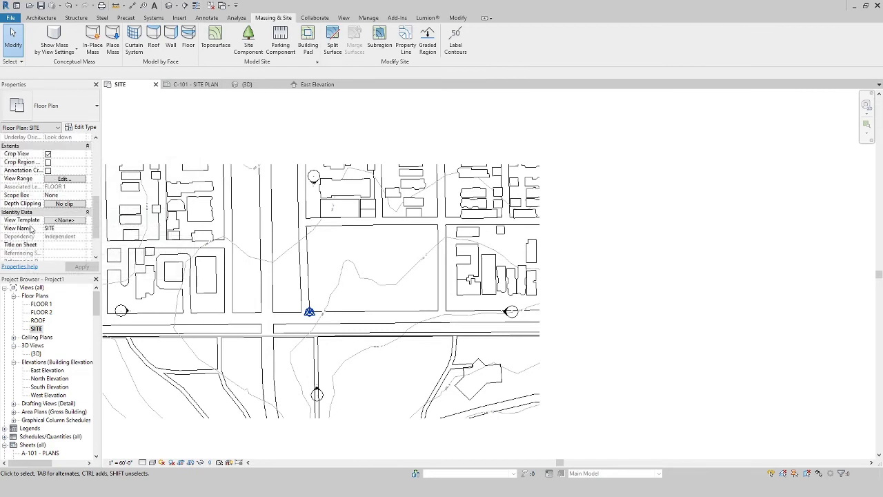
scroll(30, 227, "up", 5)
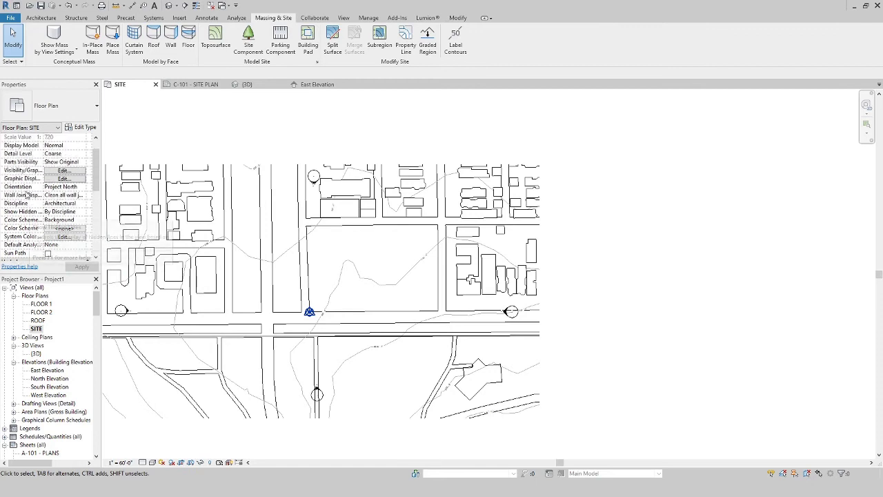
left_click(76, 187)
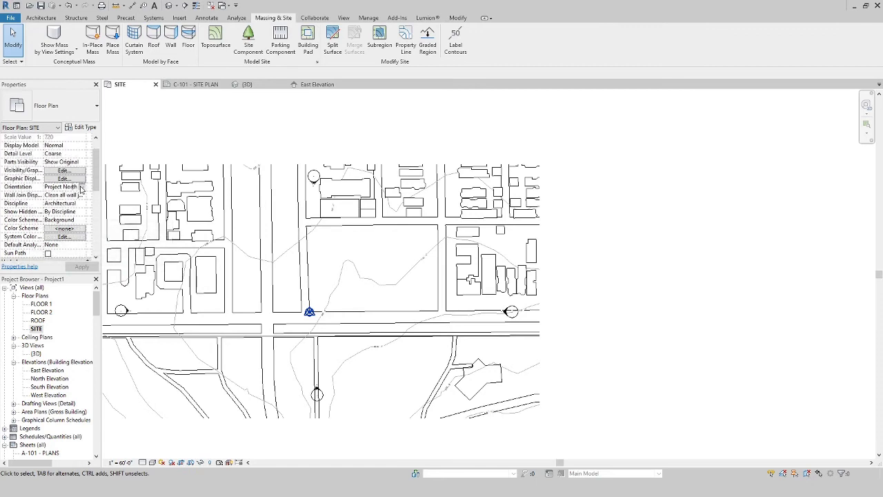
left_click(80, 187)
left_click(62, 202)
left_click(87, 267)
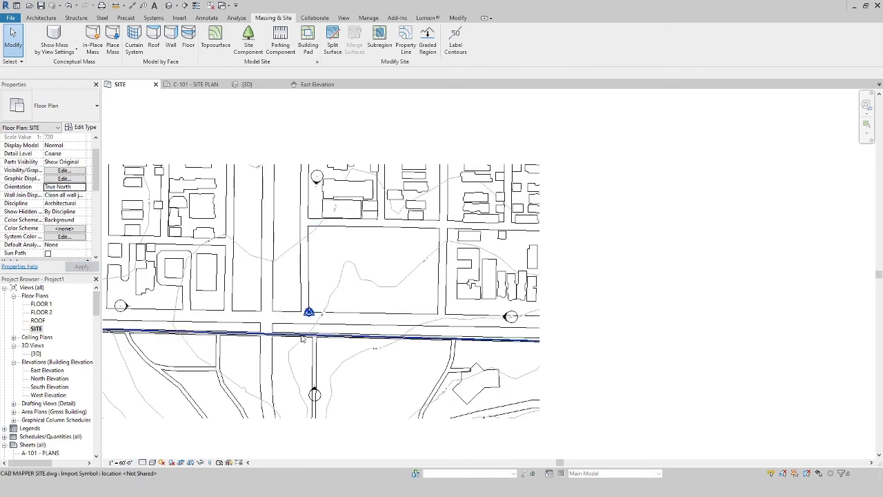
Set the project base point's Angle to True North to -1.50 degrees
left_click(309, 313)
left_click(379, 316)
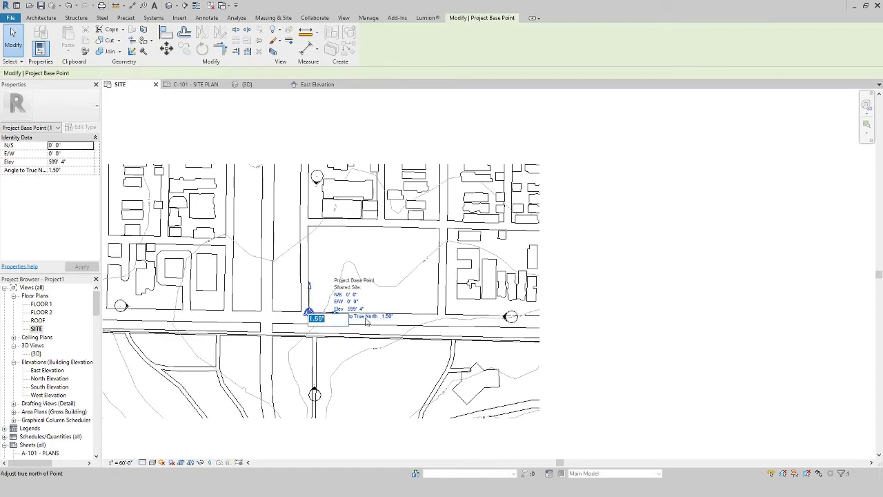
key("Home")
type("-")
key("Return")
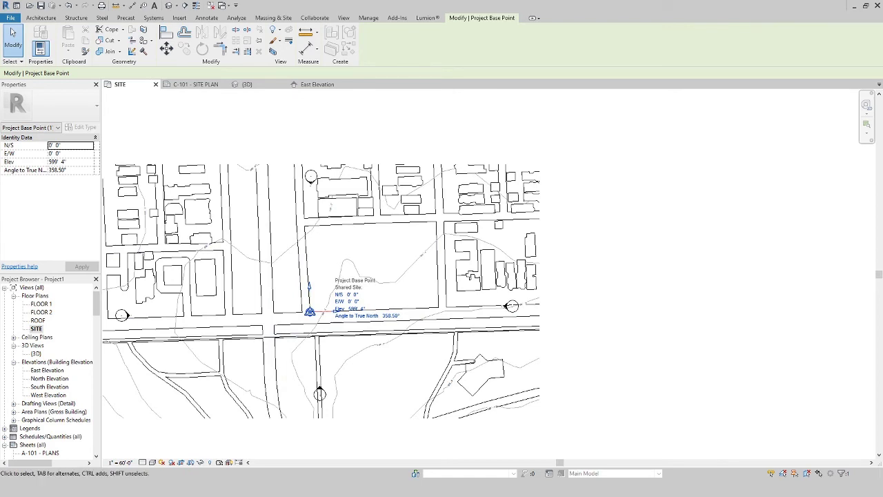
Switch to Google Maps, compare its street alignment with the rotated SITE plan, then return to Revit and clear the selection
mouse_move(574, 487)
left_click(628, 451)
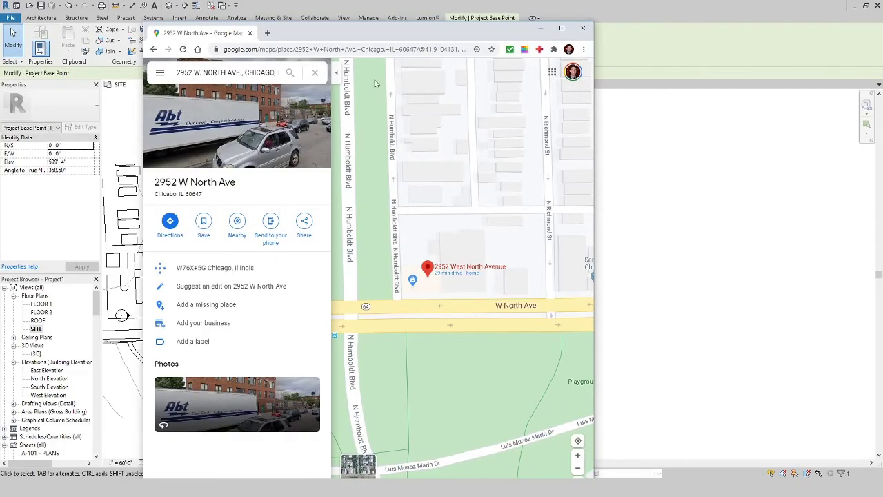
mouse_move(376, 37)
left_mouse_down()
mouse_move(173, 14)
mouse_move(19, 41)
mouse_move(45, 58)
mouse_move(60, 51)
left_mouse_up()
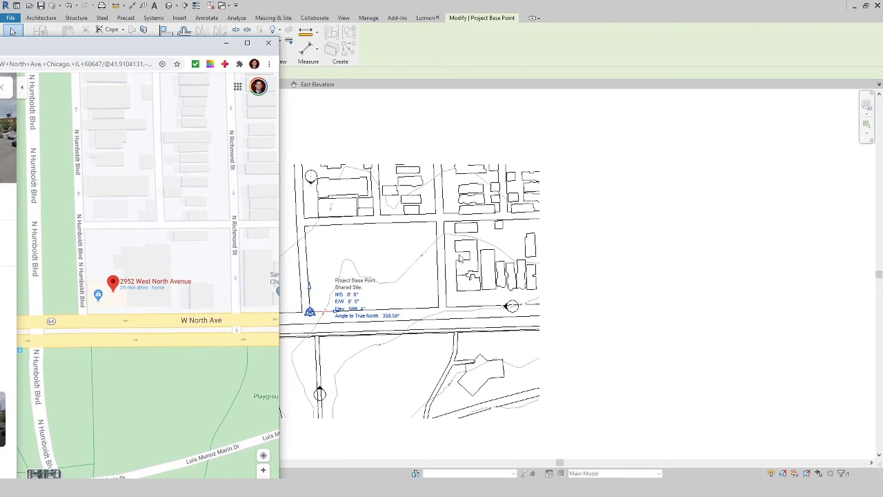
left_click_drag(154, 47, 388, 211)
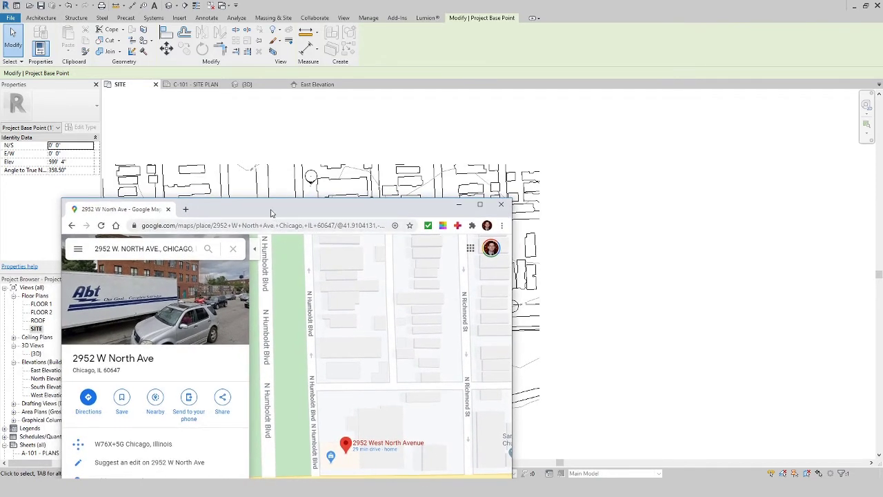
left_click_drag(307, 208, 0, 141)
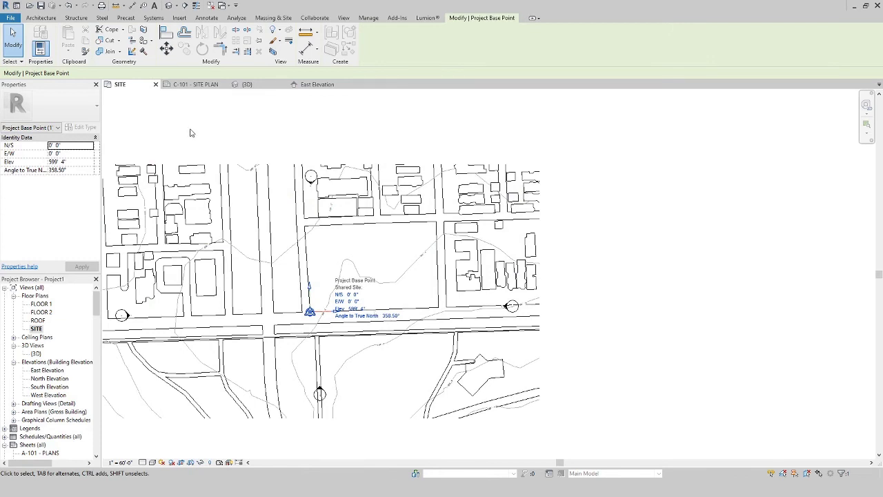
left_click(40, 331)
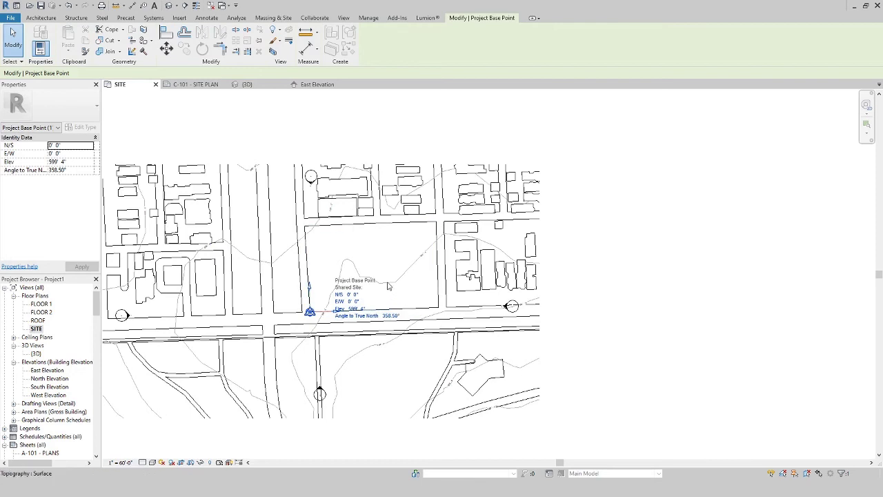
left_click(137, 138)
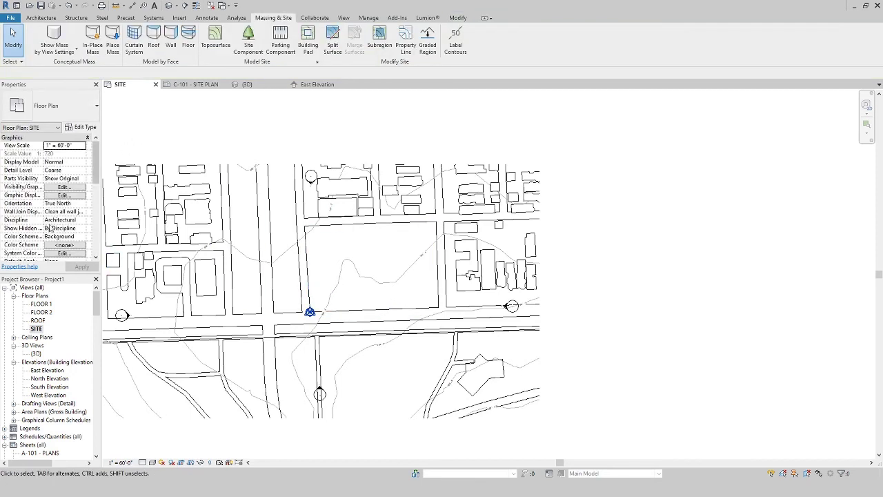
Set the SITE floor plan's orientation back to Project North
scroll(50, 228, "down", 1)
left_click(63, 186)
left_click(81, 187)
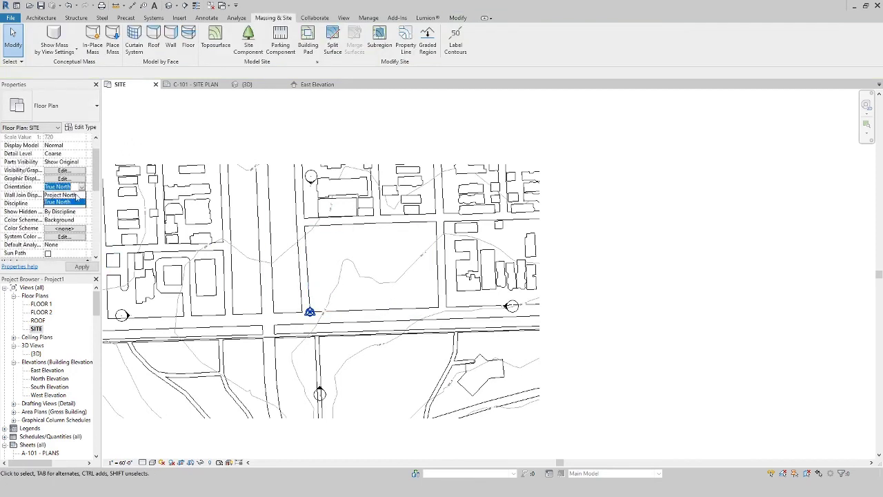
left_click(69, 196)
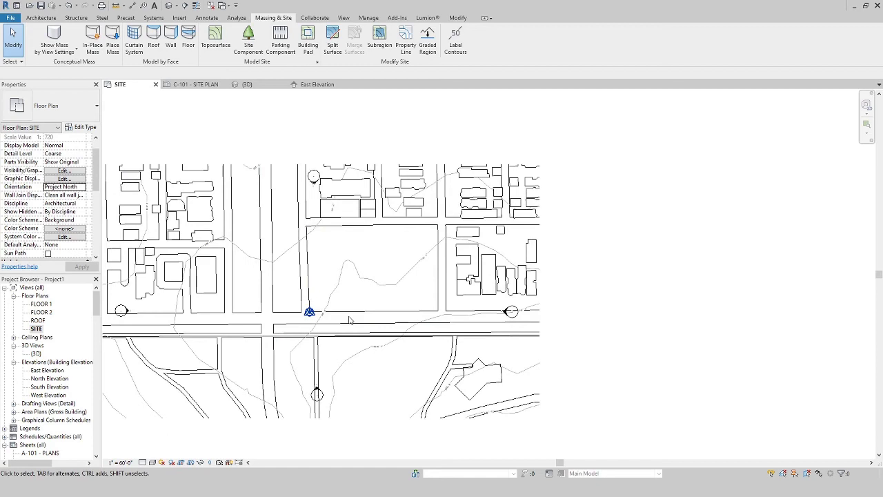
Open sheet C-101 - SITE, place the SITE floor plan near the middle of it, and clear the selection
scroll(67, 354, "down", 1)
scroll(67, 362, "down", 7)
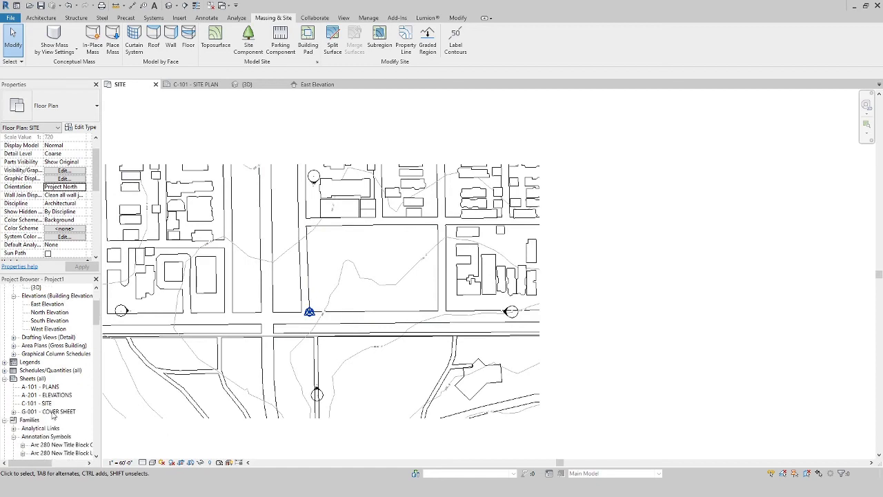
double_click(45, 404)
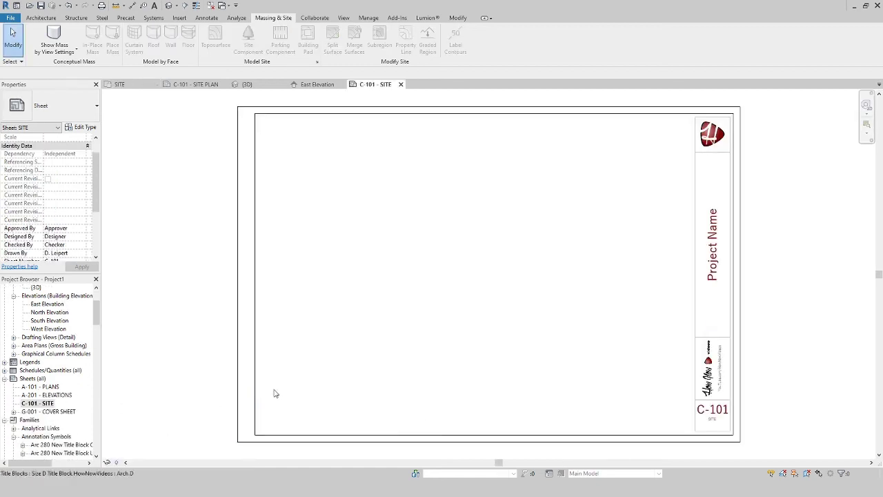
scroll(61, 352, "up", 3)
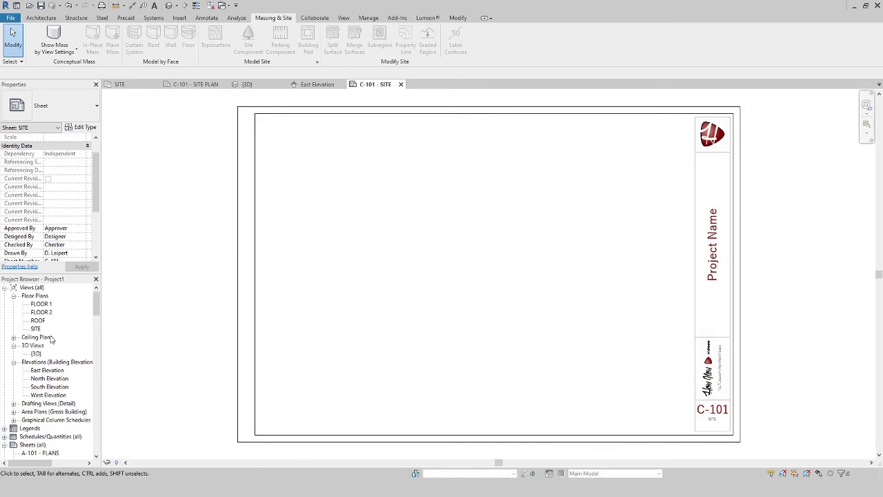
left_click(36, 329)
left_click_drag(36, 329, 487, 283)
left_click(468, 266)
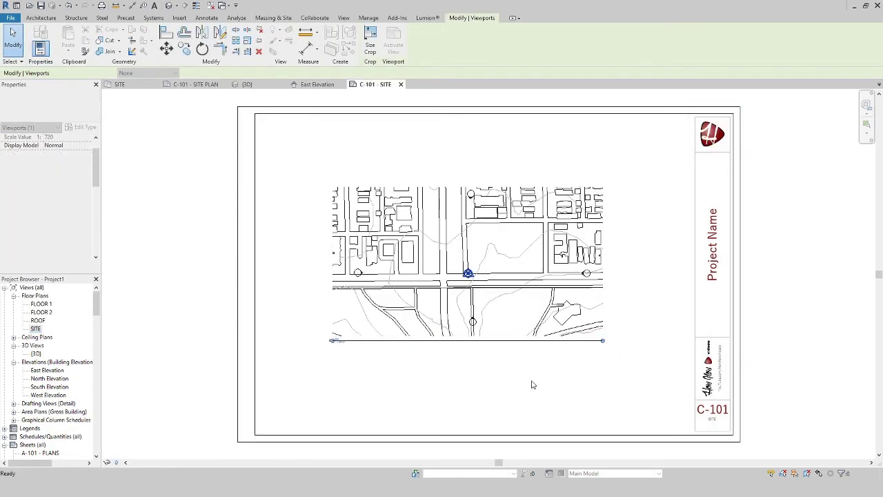
left_click(458, 398)
Activate the SITE viewport on sheet C-101, set its orientation to True North, and deactivate the view
double_click(417, 254)
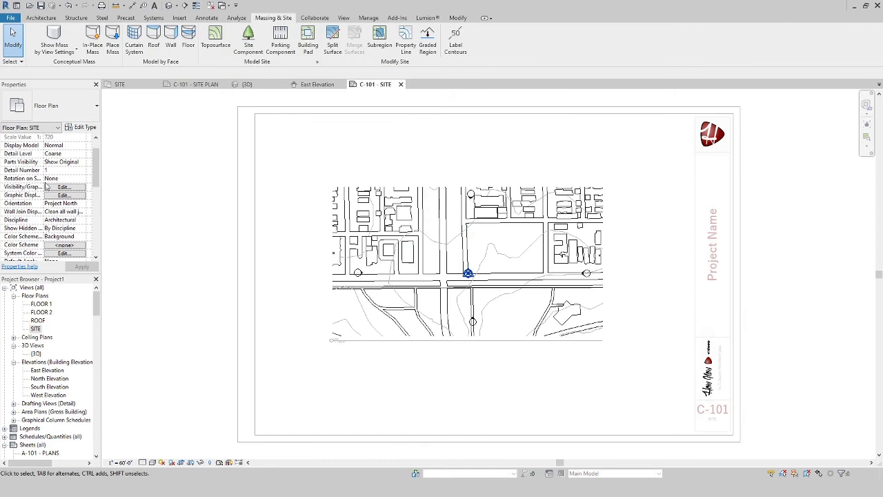
left_click(80, 205)
left_click(66, 219)
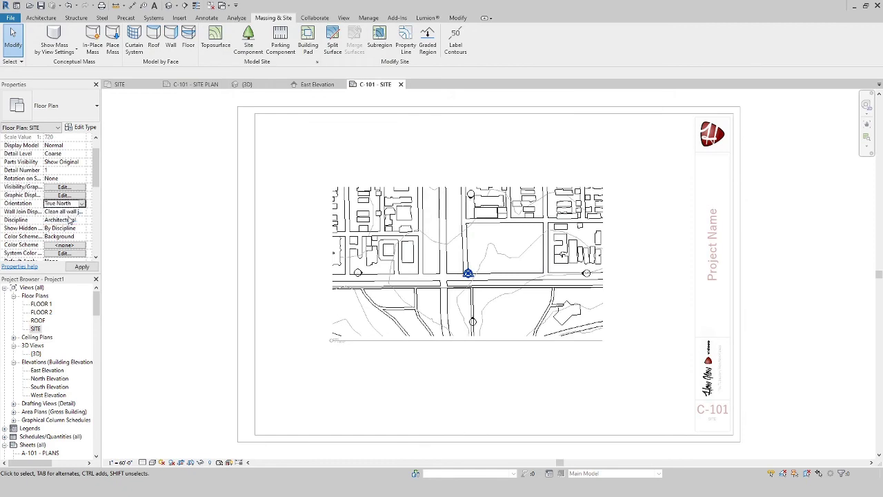
left_click(82, 266)
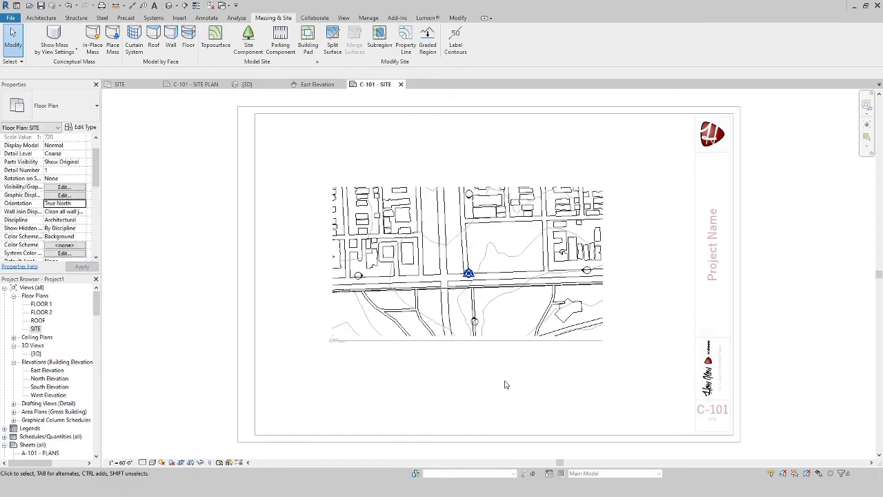
double_click(200, 263)
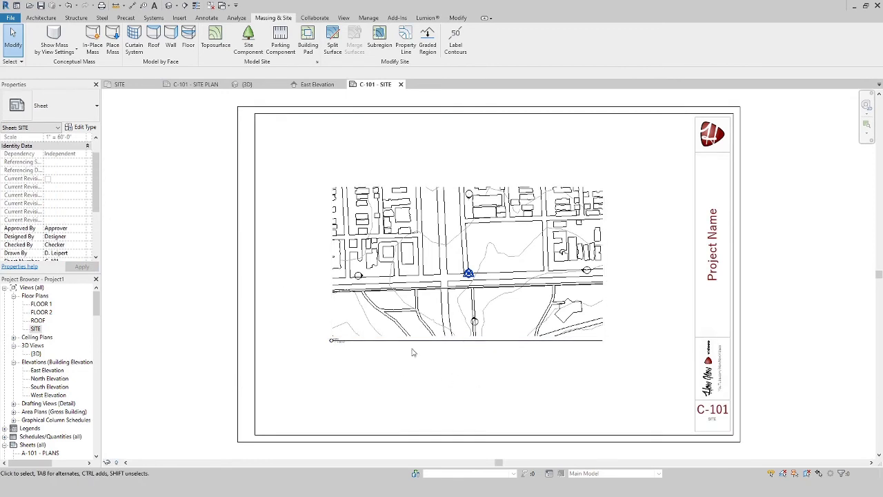
Switch to the browser to view RevitCity's graphic scale search results, then return to sheet C-101 in Revit
scroll(55, 373, "down", 2)
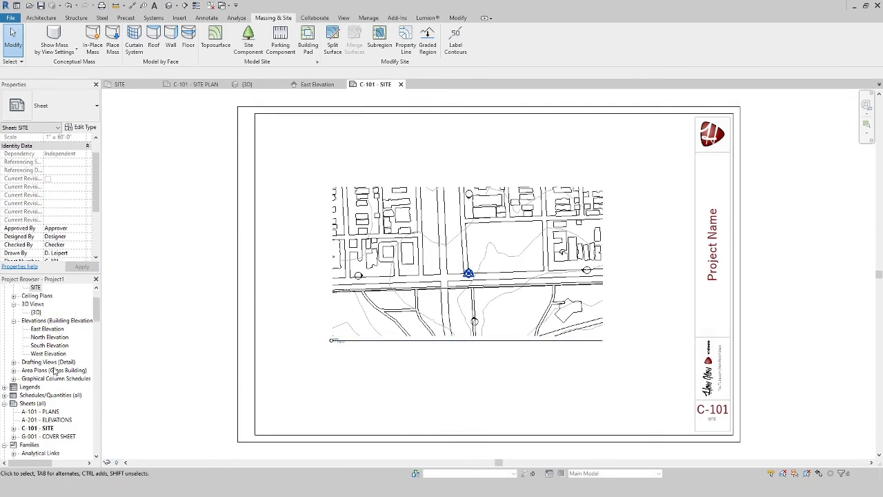
scroll(54, 371, "down", 5)
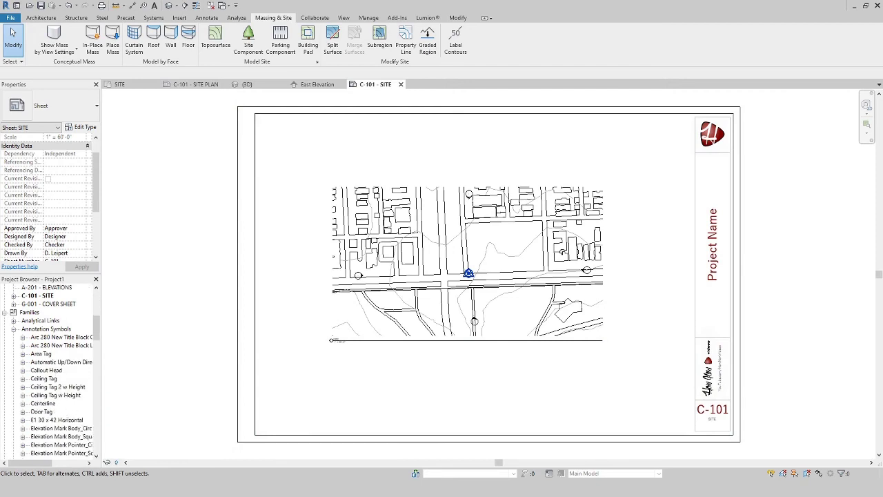
left_click_drag(376, 93, 199, 56)
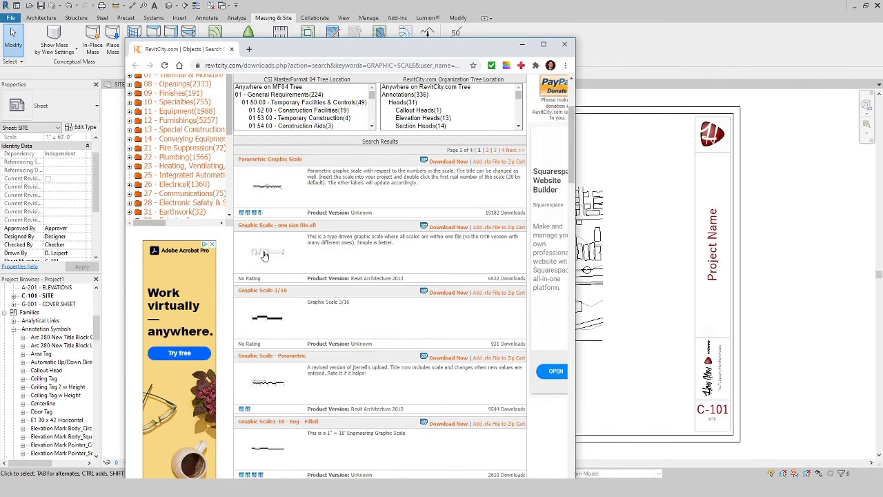
left_click(522, 44)
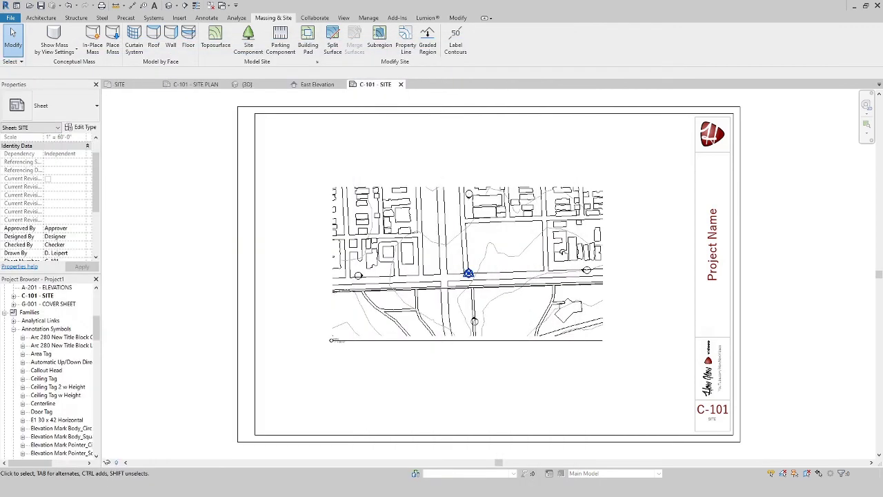
Place the Graphic Scale type of the one-size-fits-all annotation family just below the SITE viewport, near its right end
scroll(63, 371, "down", 5)
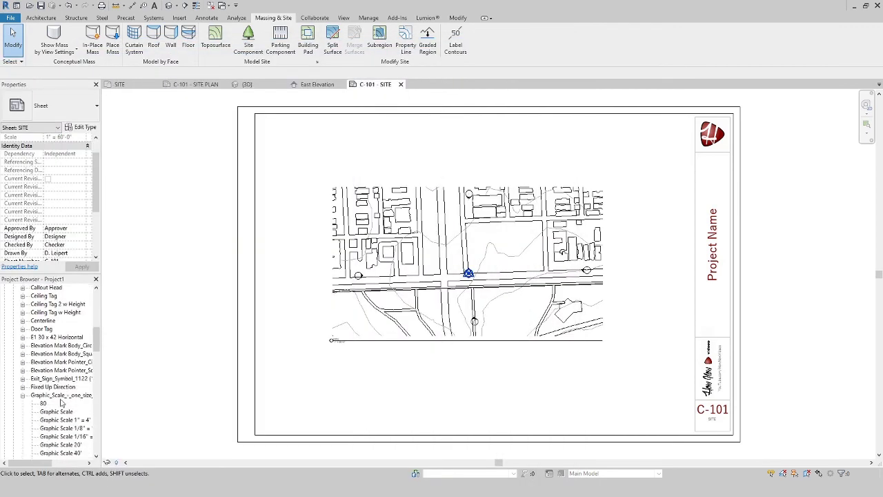
scroll(66, 391, "down", 3)
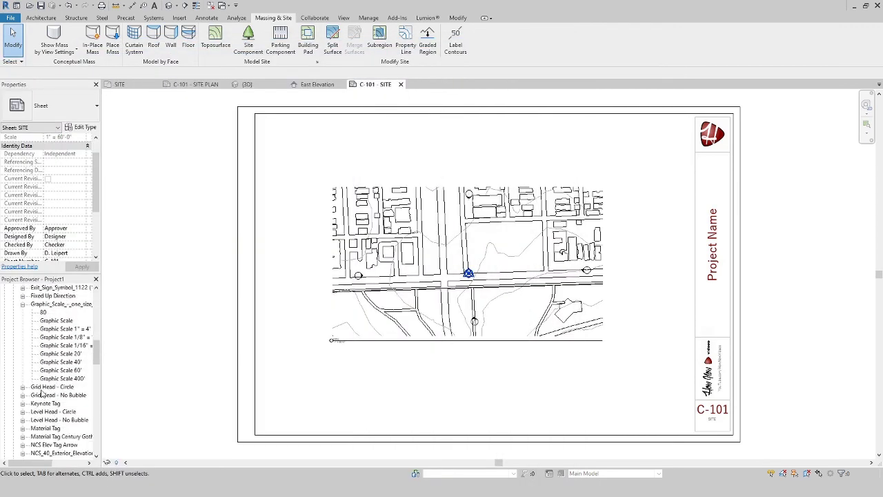
left_click(52, 321)
left_click_drag(48, 325, 414, 362)
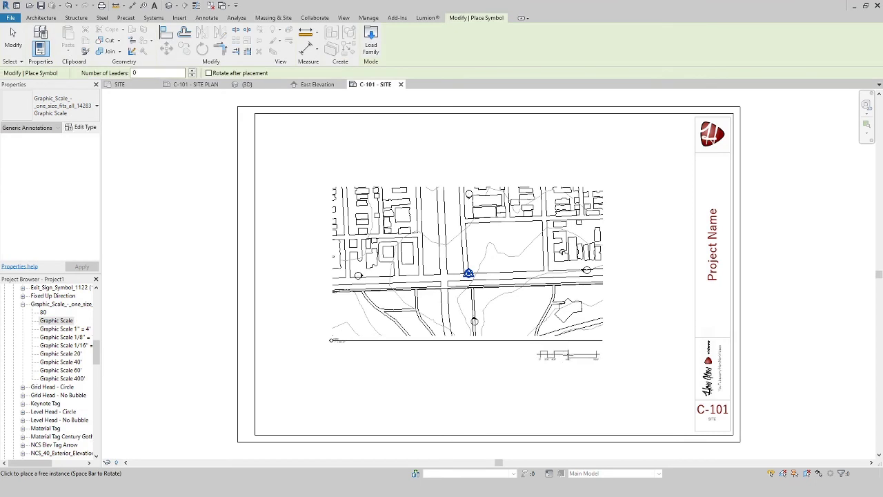
left_click(581, 353)
left_click(569, 359)
key("Escape")
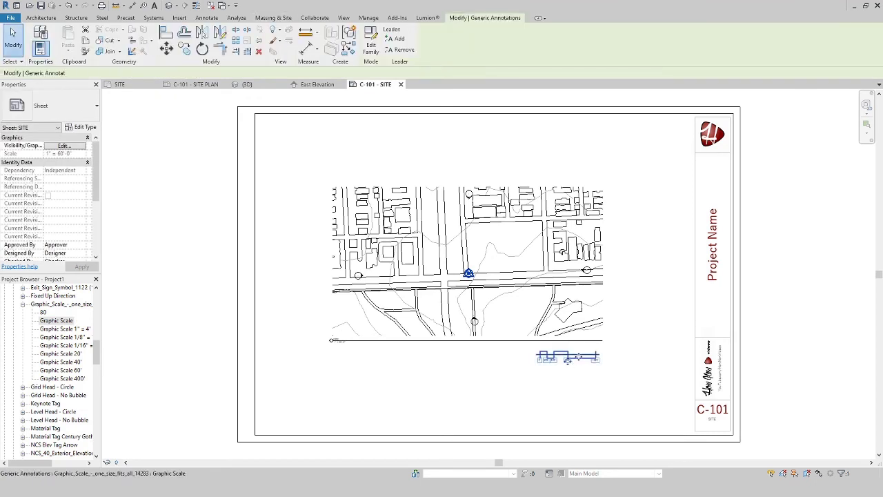
left_click_drag(579, 357, 568, 357)
key("Escape")
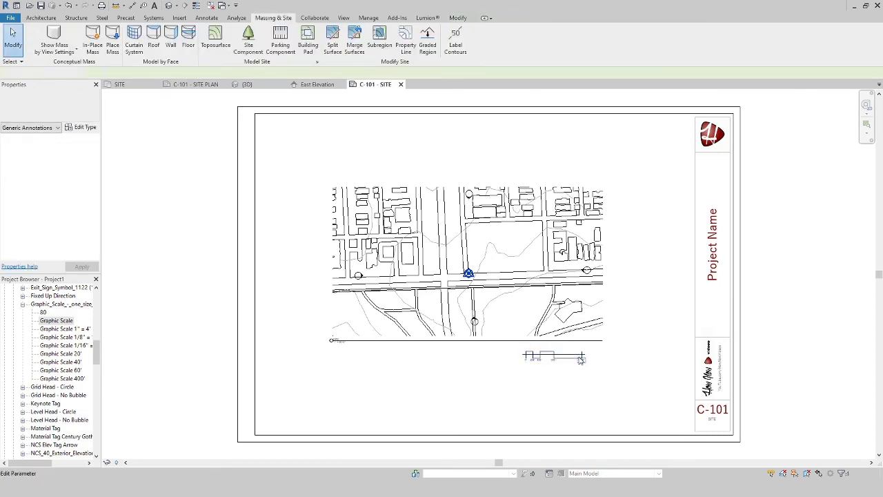
Shorten the SITE viewport's title line to end before the graphic scale and move the title down level with it
left_click(430, 306)
left_click(468, 337)
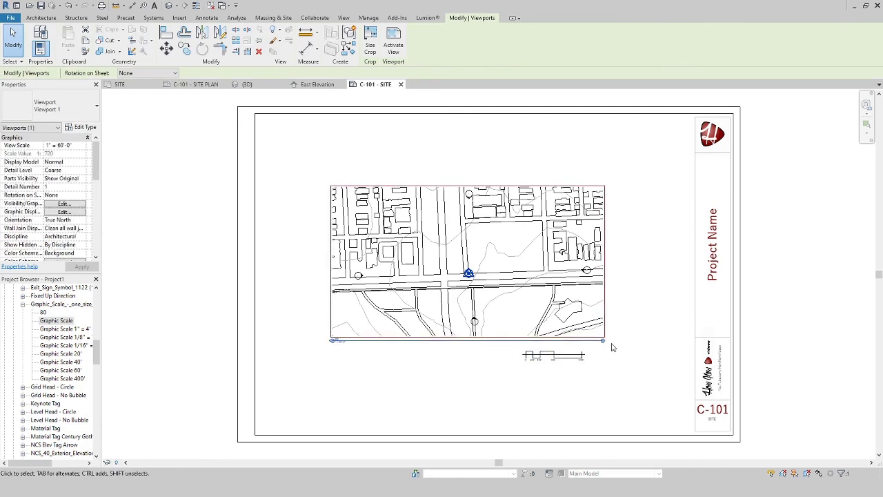
left_click_drag(547, 343, 504, 357)
left_click(515, 352)
left_click(519, 369)
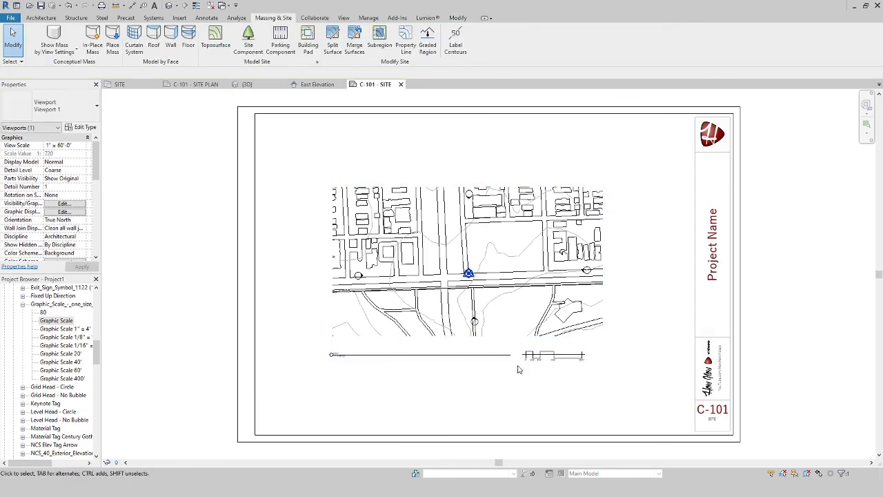
Place the North Arrow 2 annotation symbol to the right of the graphic scale on the sheet
scroll(77, 365, "down", 2)
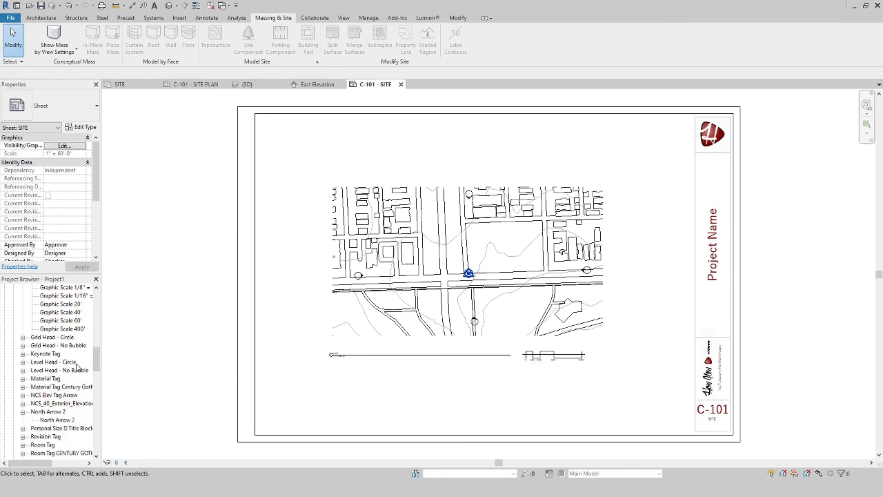
scroll(77, 365, "down", 1)
left_click(56, 395)
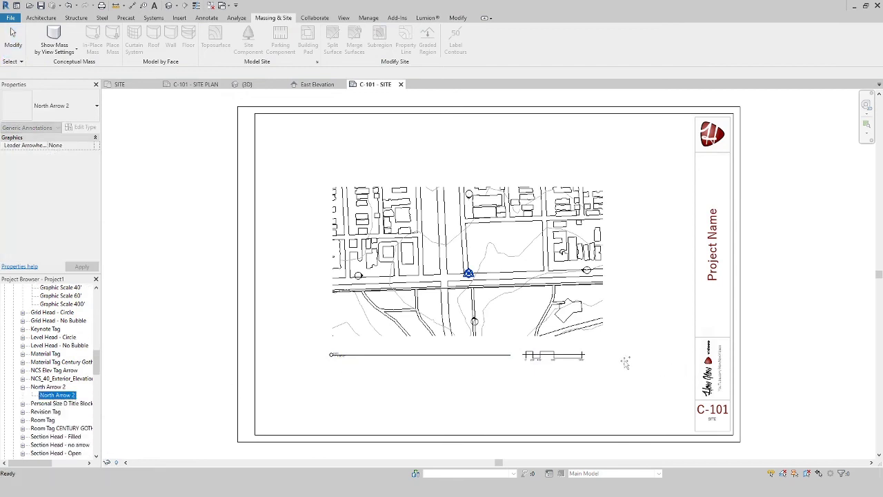
left_click_drag(626, 364, 607, 356)
scroll(604, 357, "up", 5)
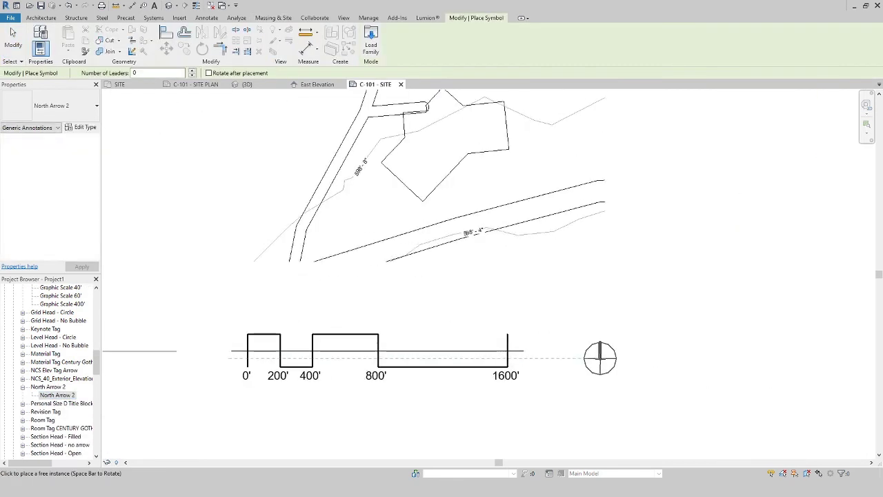
left_click(600, 358)
key("Escape")
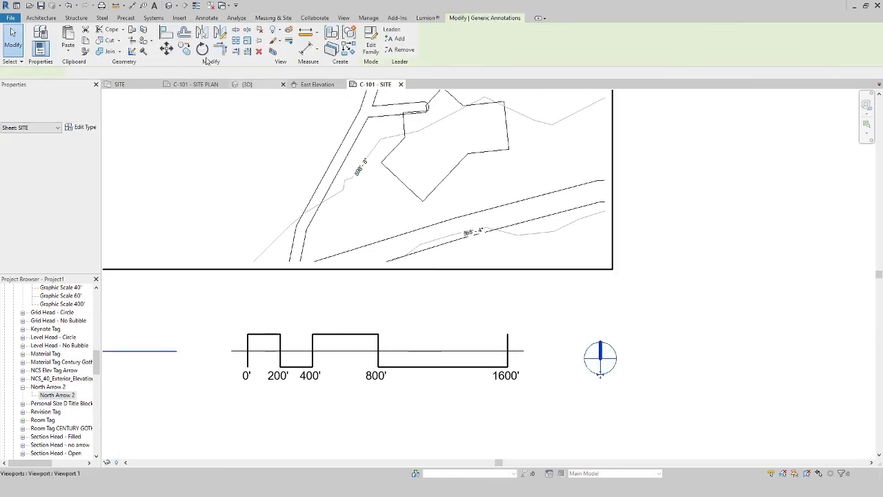
Align the north arrow's horizontal centerline with the horizontal line of the graphic scale
left_click(166, 32)
left_click(483, 351)
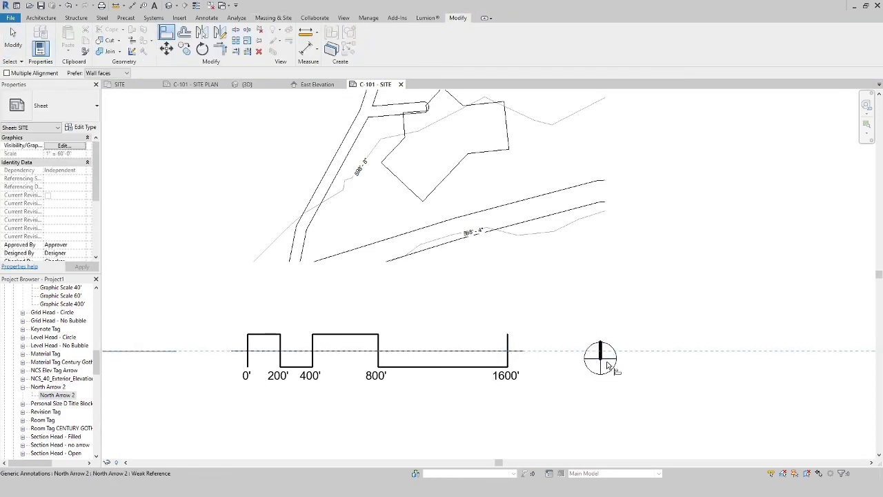
left_click(607, 366)
scroll(422, 373, "down", 3)
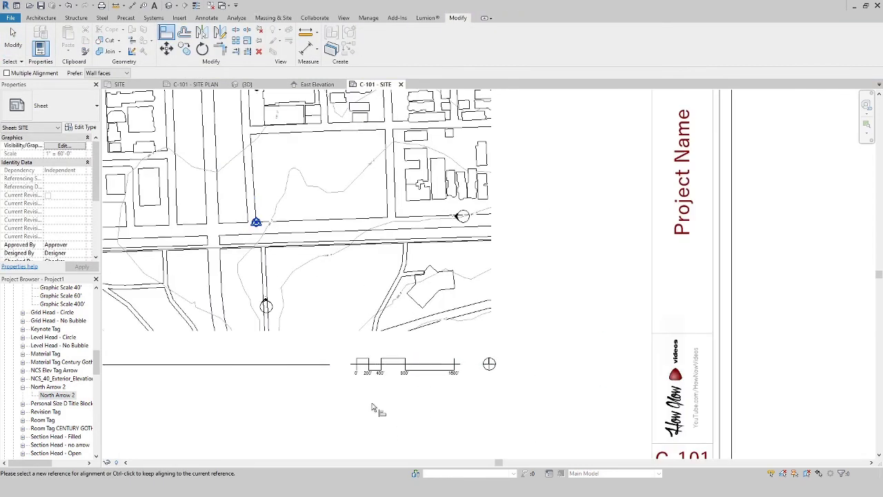
scroll(388, 374, "down", 5)
key("Escape")
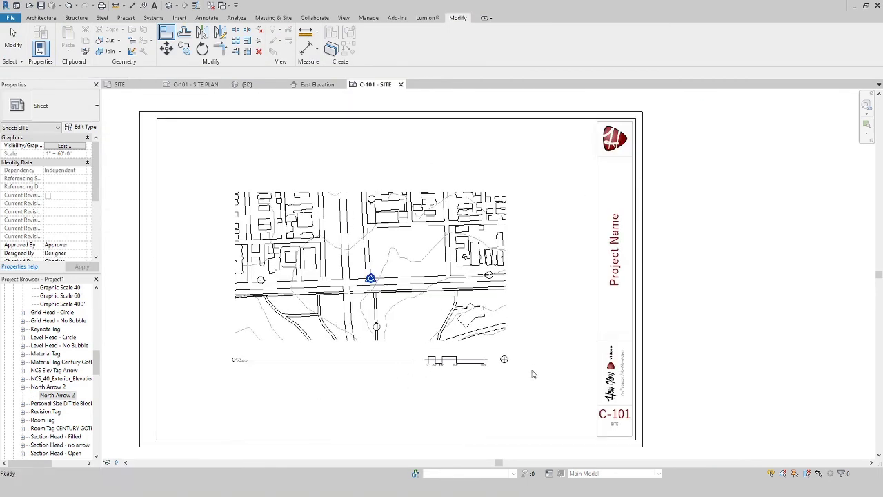
Examine the north arrow's position beside the graphic scale and below the SITE plan
scroll(501, 355, "up", 3)
left_click(508, 367)
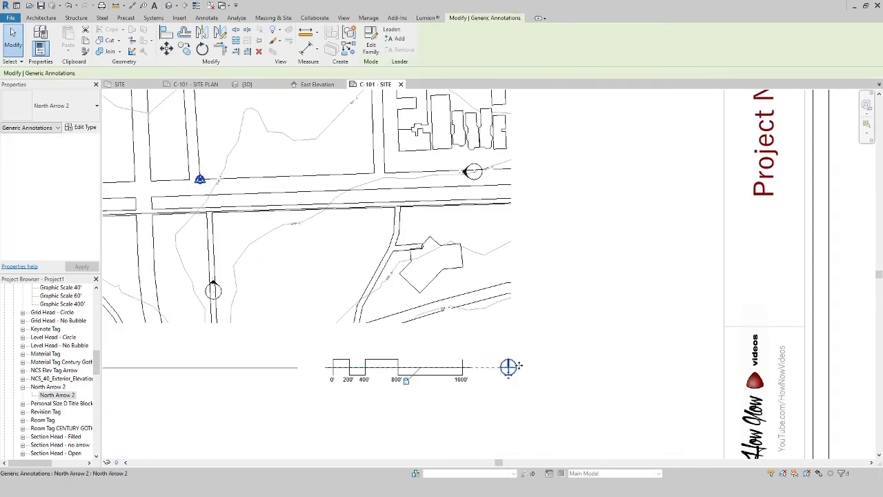
scroll(508, 373, "down", 4)
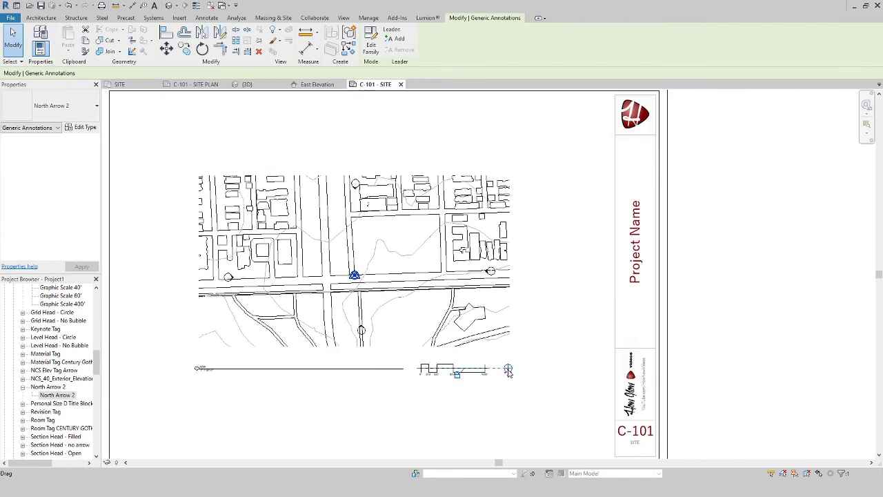
left_click(529, 372)
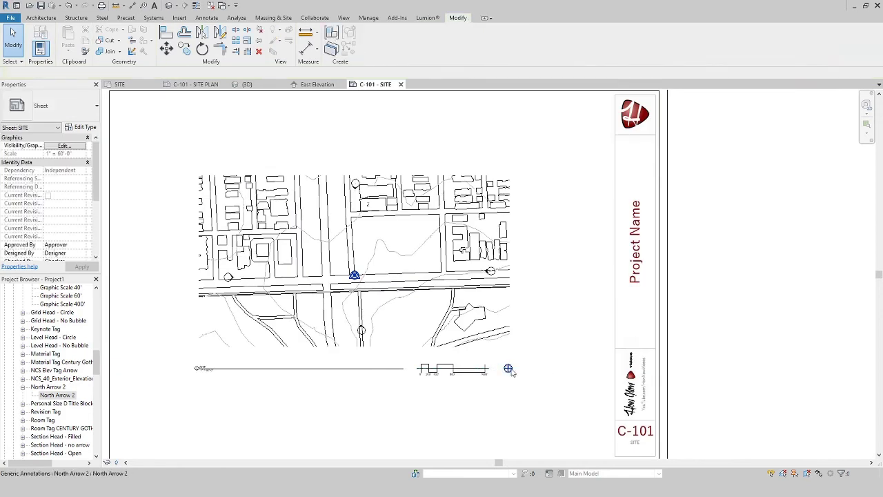
scroll(509, 371, "up", 3)
scroll(510, 369, "up", 2)
scroll(509, 369, "down", 4)
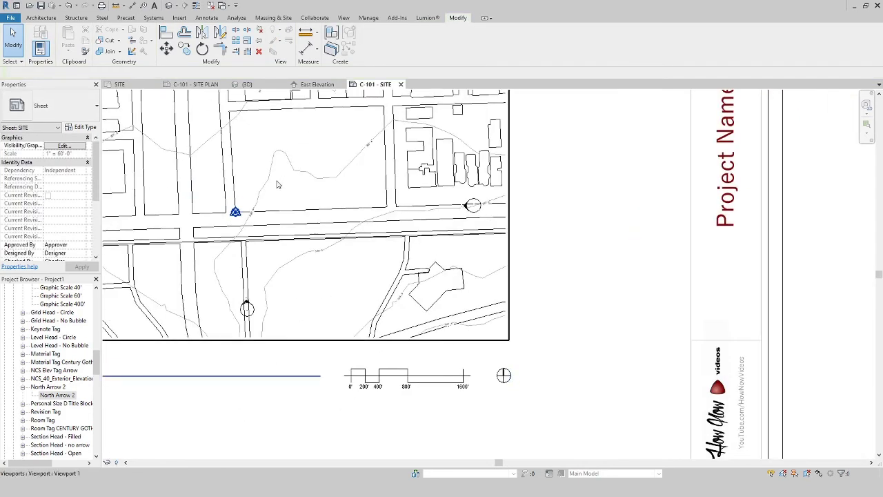
scroll(441, 331, "down", 3)
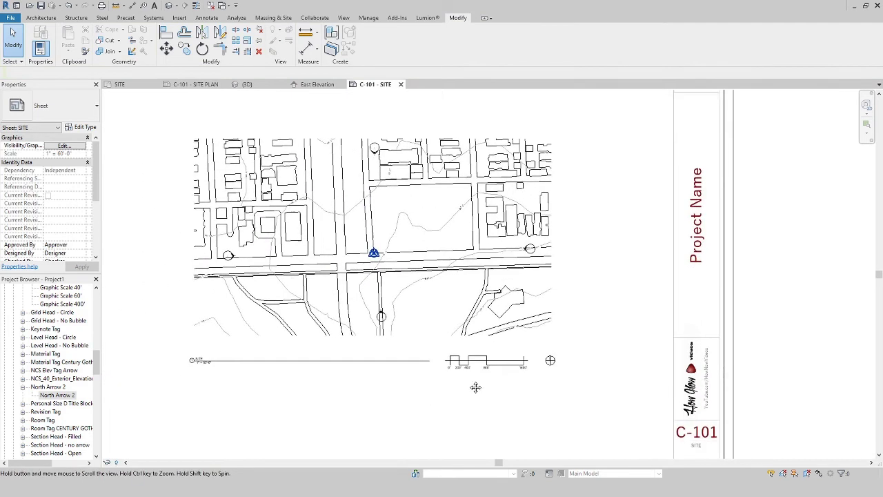
Duplicate the graphic scale's type to match the viewport scale and name it 1" = 60'
scroll(464, 353, "up", 4)
left_click(464, 353)
scroll(465, 353, "down", 3)
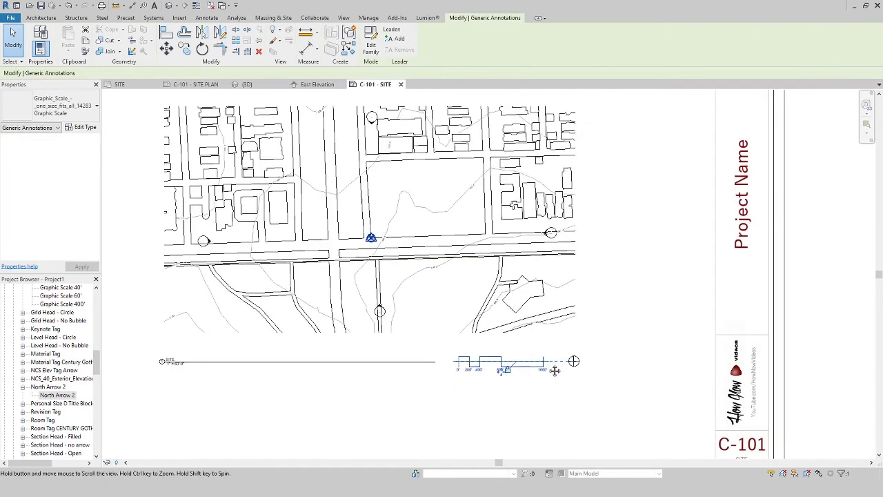
scroll(338, 352, "up", 5)
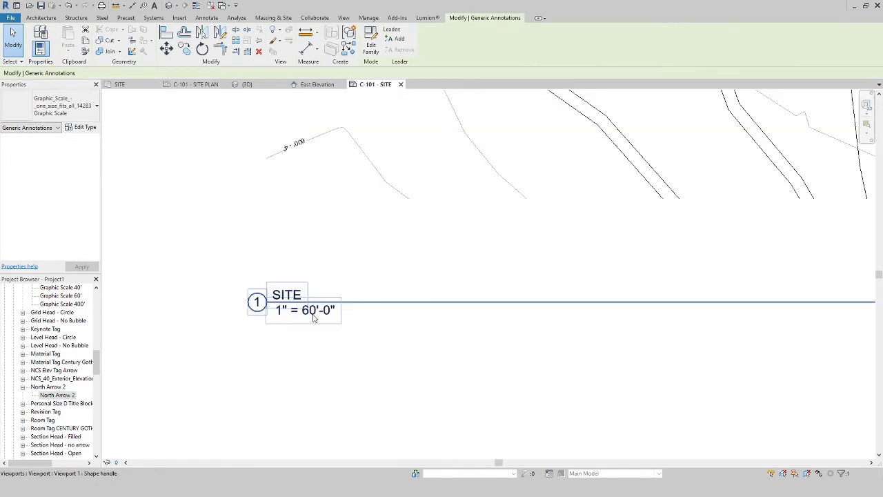
scroll(314, 318, "down", 3)
scroll(440, 321, "up", 2)
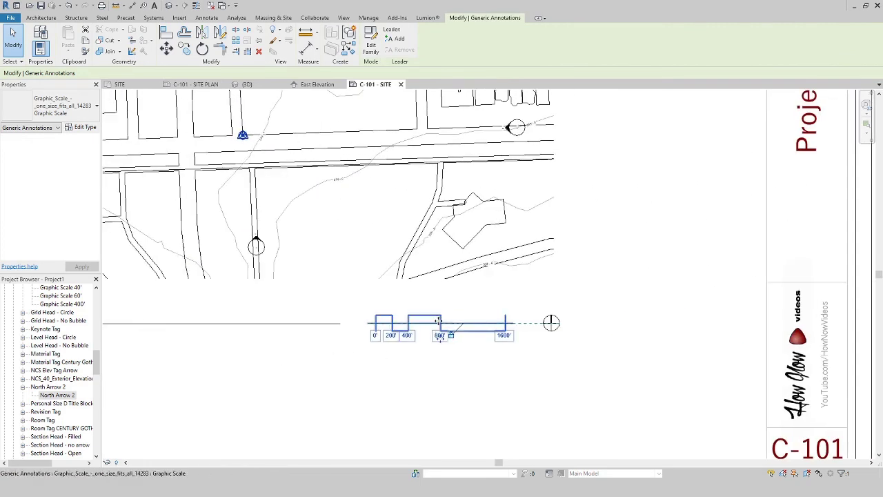
left_click(85, 127)
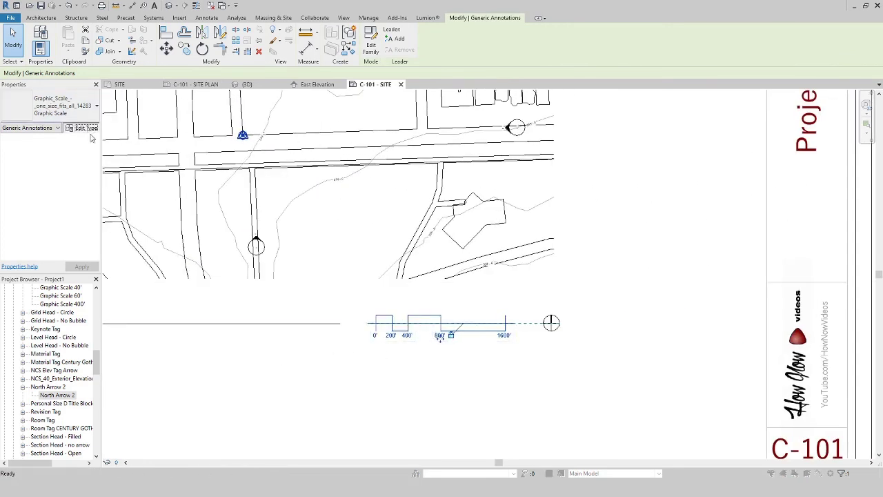
left_click(590, 171)
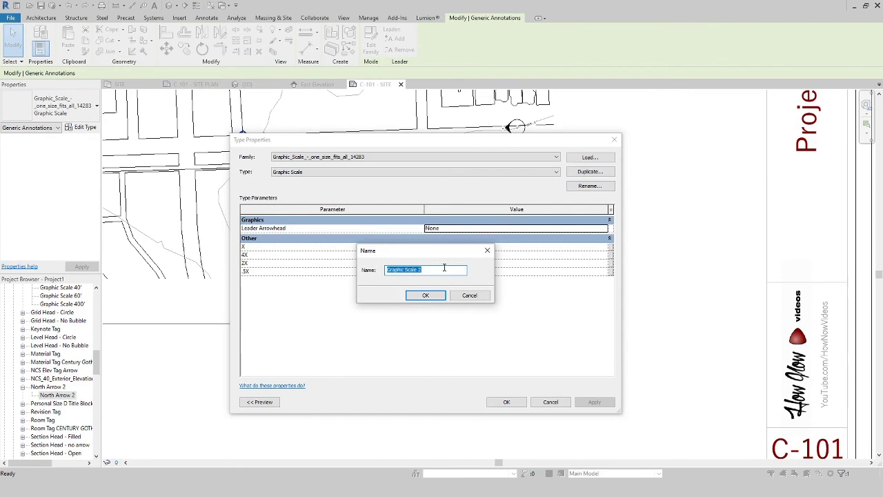
type("1\" = 60'")
left_click(426, 295)
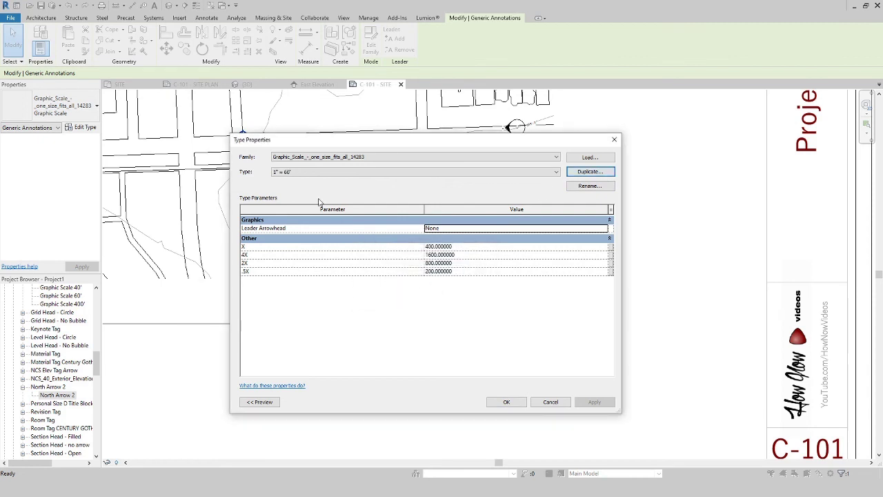
Set the X parameter of the 1" = 60' graphic scale type to 60, apply it, and clear the selection
left_click(436, 246)
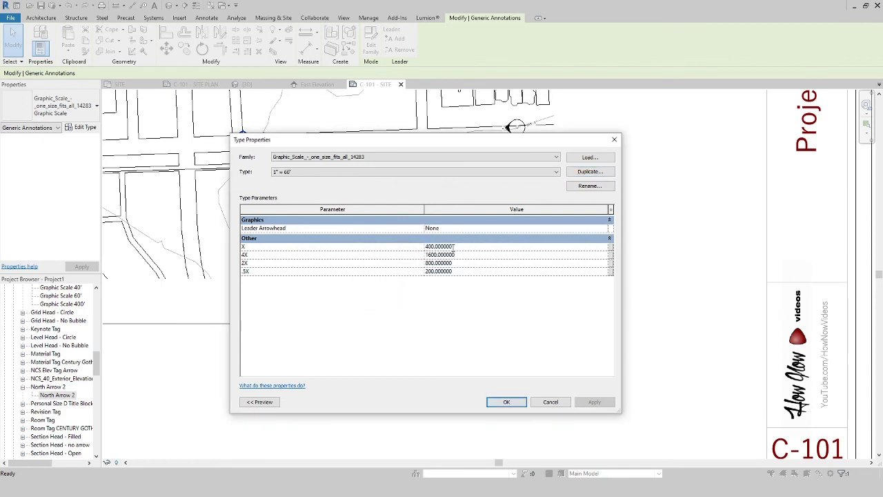
left_click(452, 246)
type("60")
left_click(491, 331)
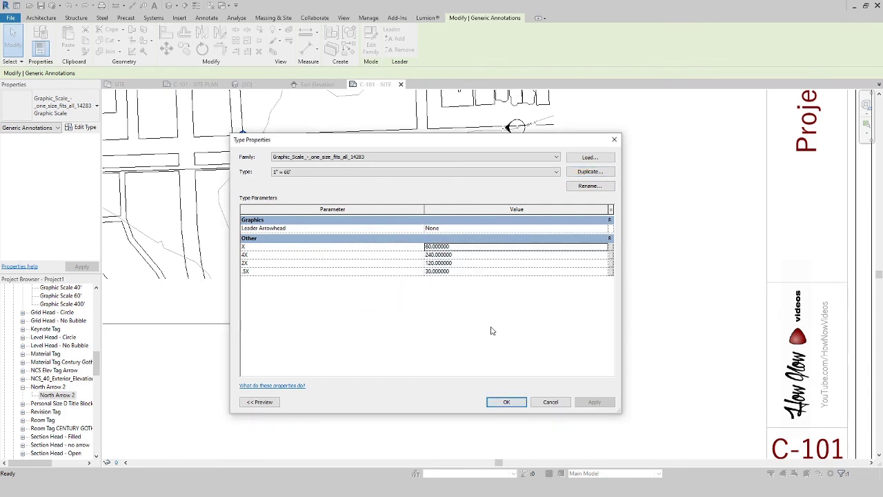
left_click(506, 402)
left_click(437, 380)
scroll(411, 371, "down", 1)
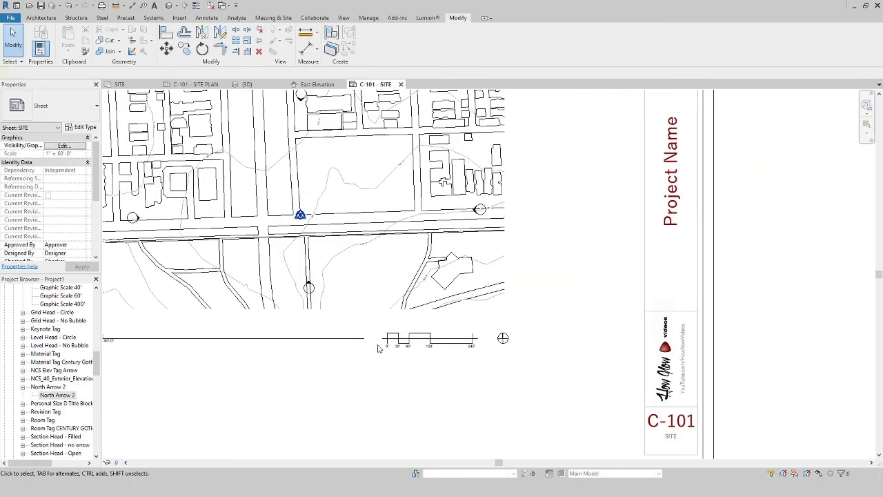
scroll(397, 384, "down", 3)
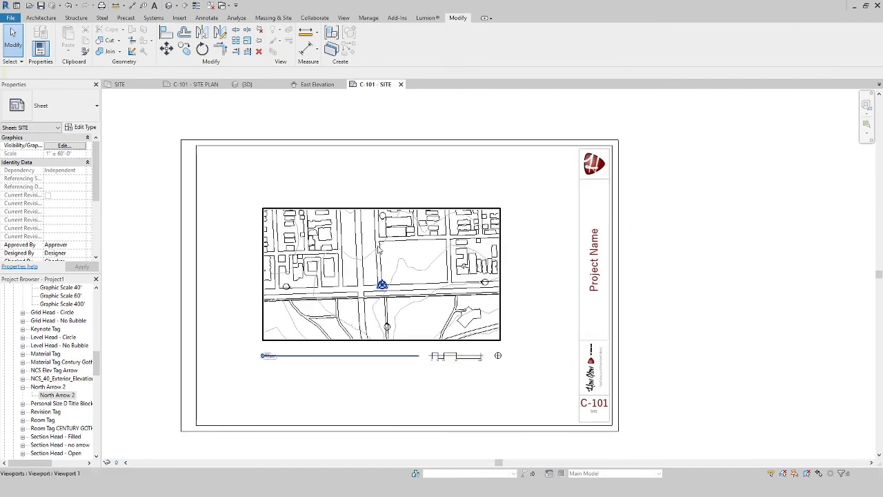
scroll(378, 250, "up", 3)
scroll(269, 265, "up", 2)
scroll(269, 266, "down", 3)
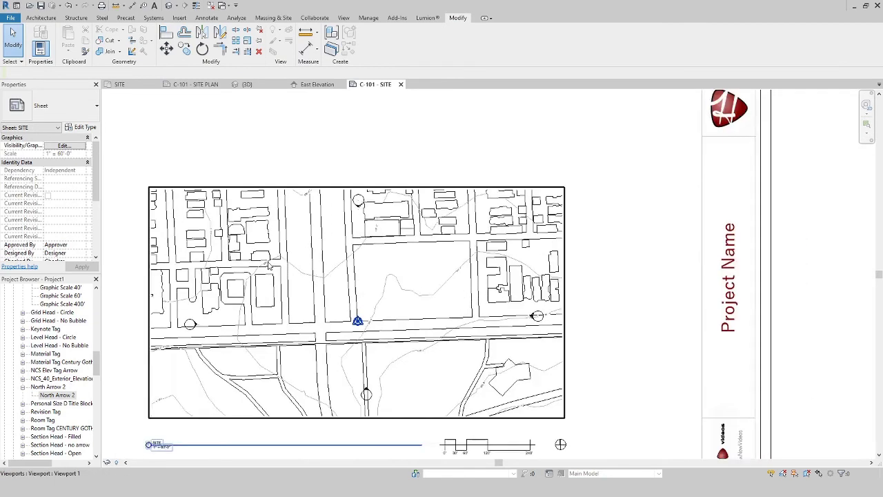
scroll(269, 266, "down", 1)
middle_click_drag(329, 288, 331, 248)
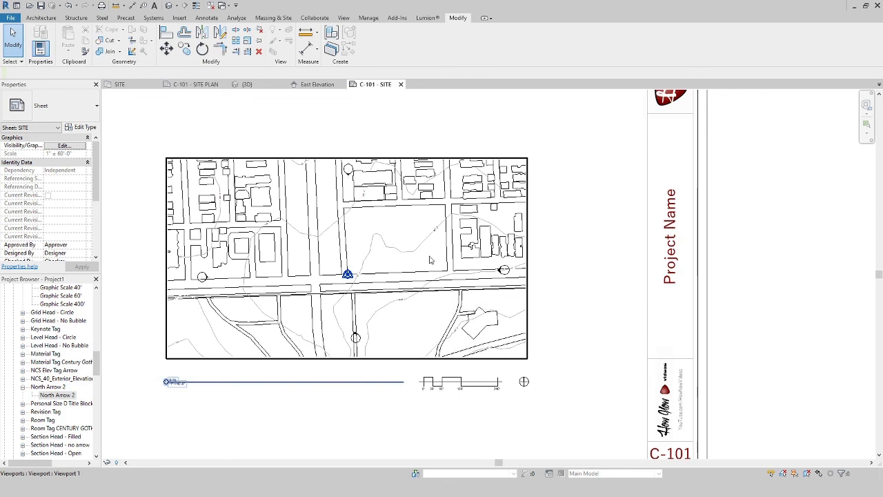
Open the SITE floor plan and bring up the massing and site tools
left_click(274, 17)
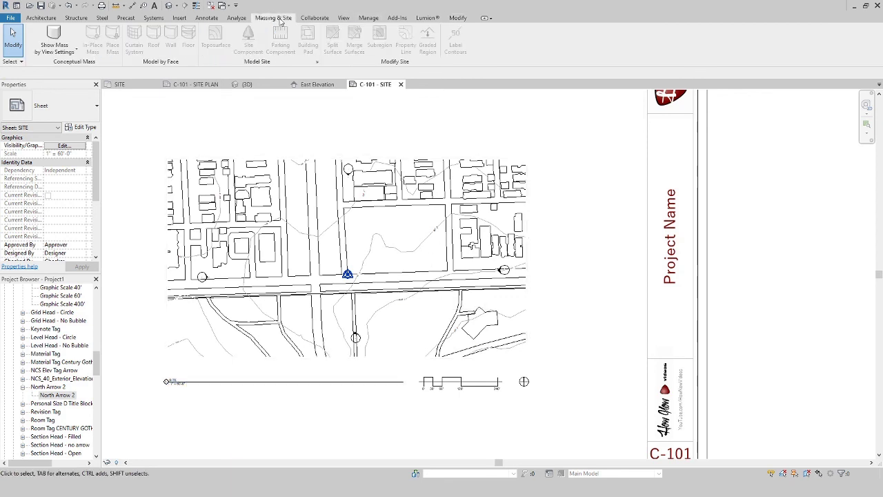
scroll(58, 337, "up", 8)
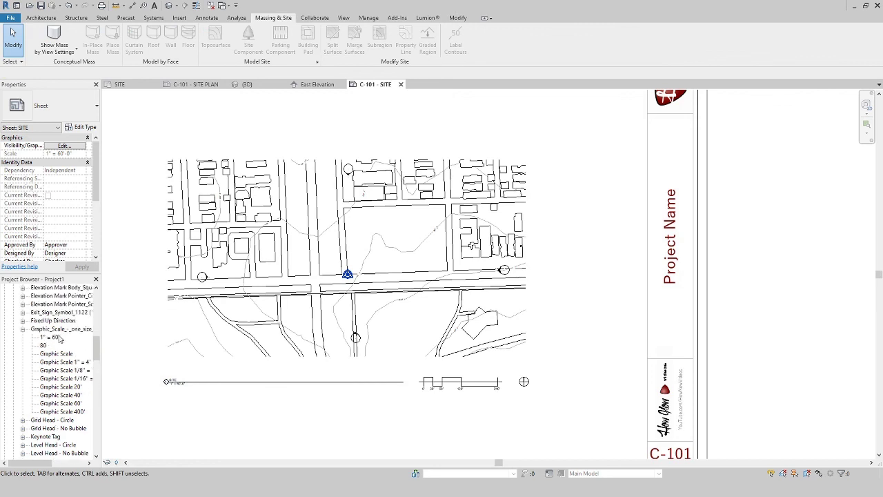
scroll(58, 337, "up", 7)
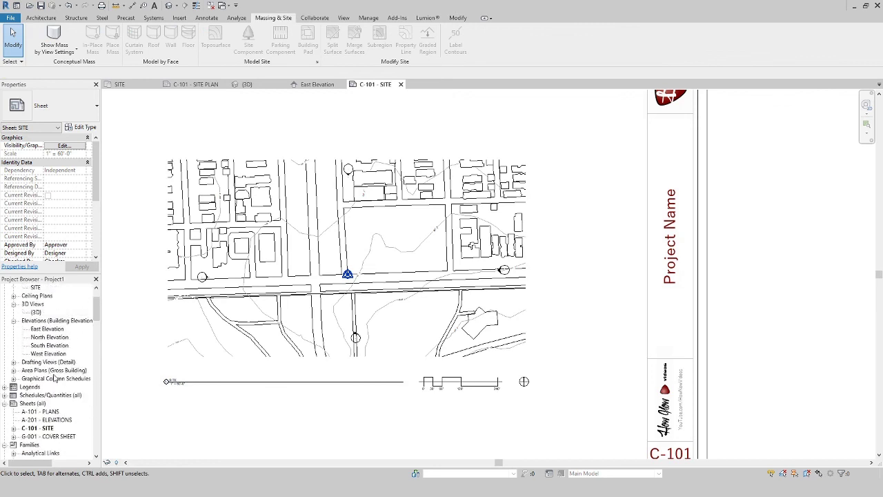
scroll(29, 341, "up", 3)
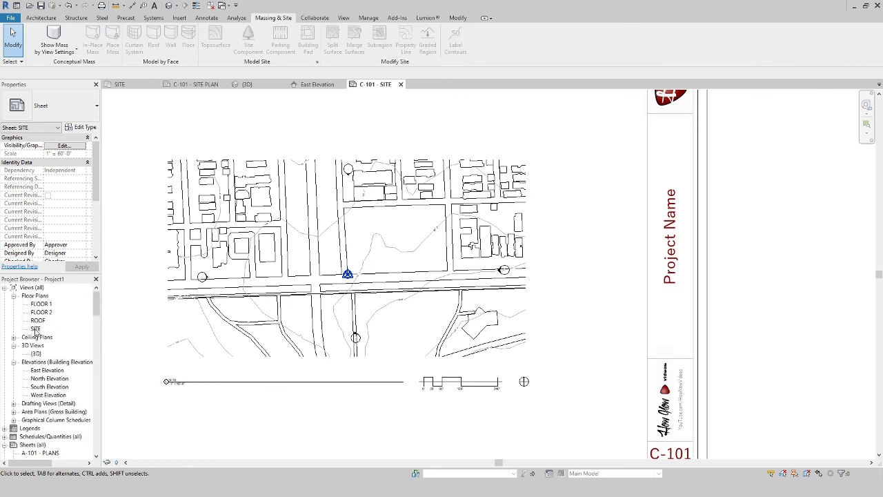
double_click(35, 328)
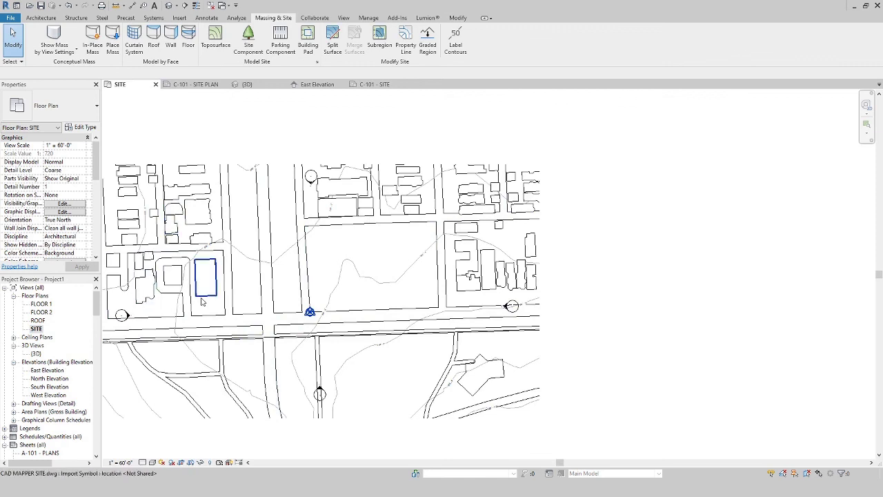
middle_click_drag(271, 272, 320, 232)
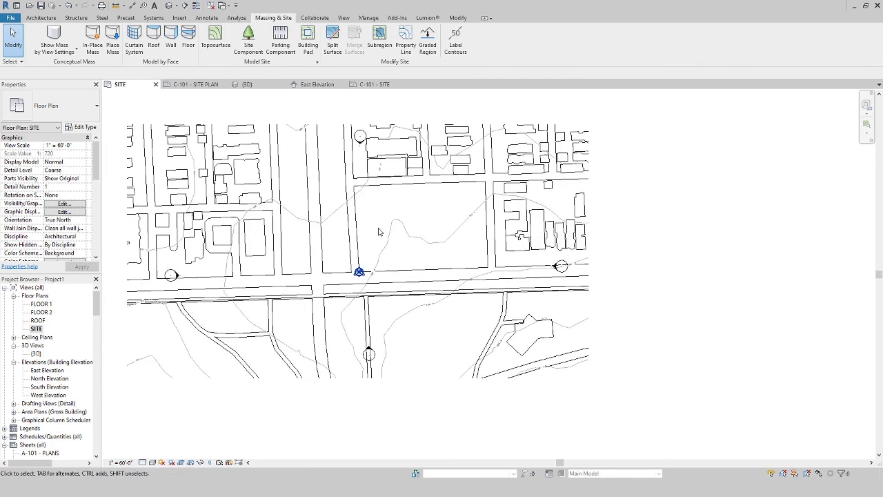